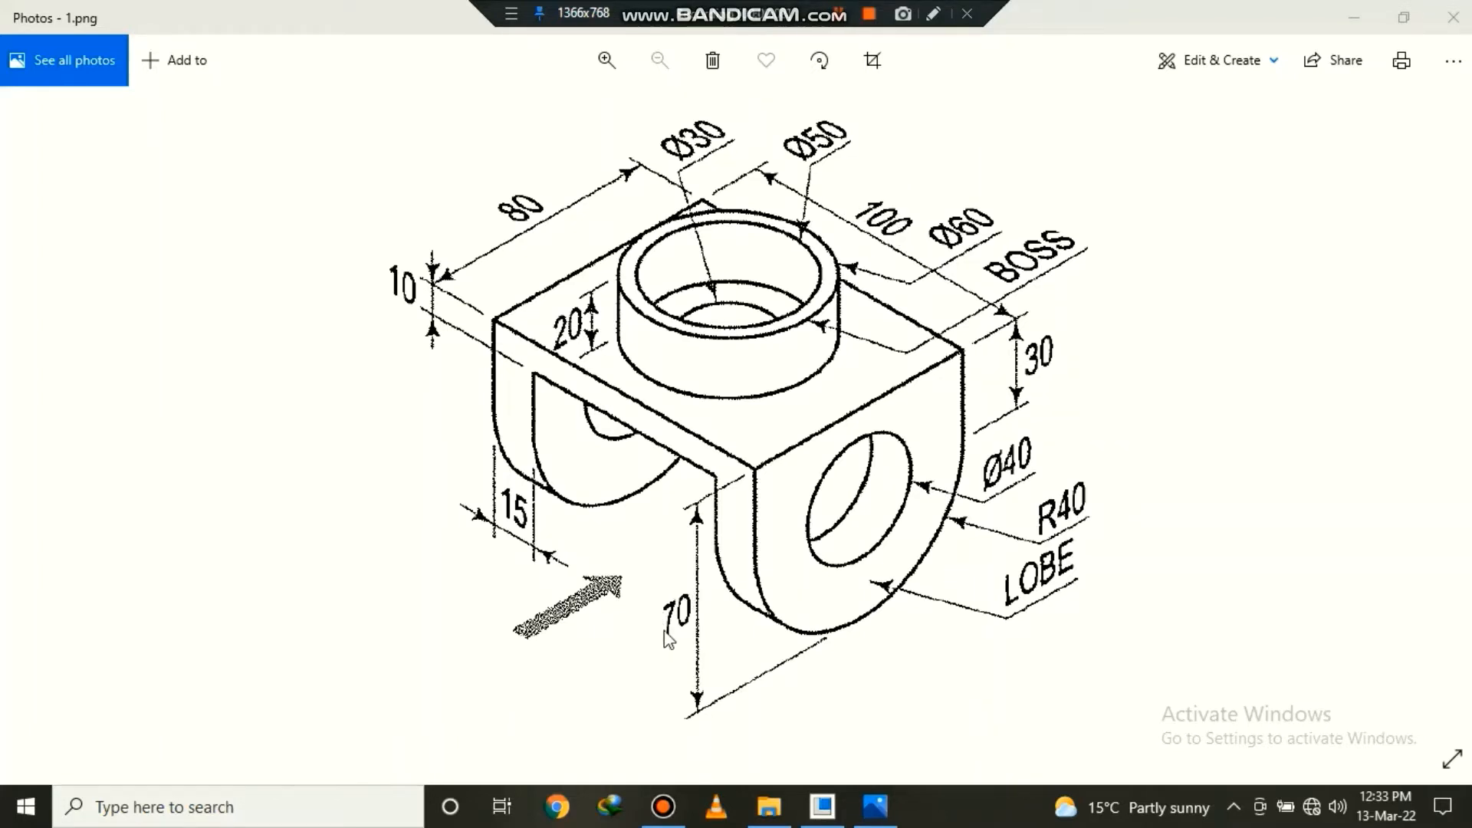
- Switch to Creo and create a new solid part from the mmns_part_solid template instead of the default template
click(822, 806)
click(42, 122)
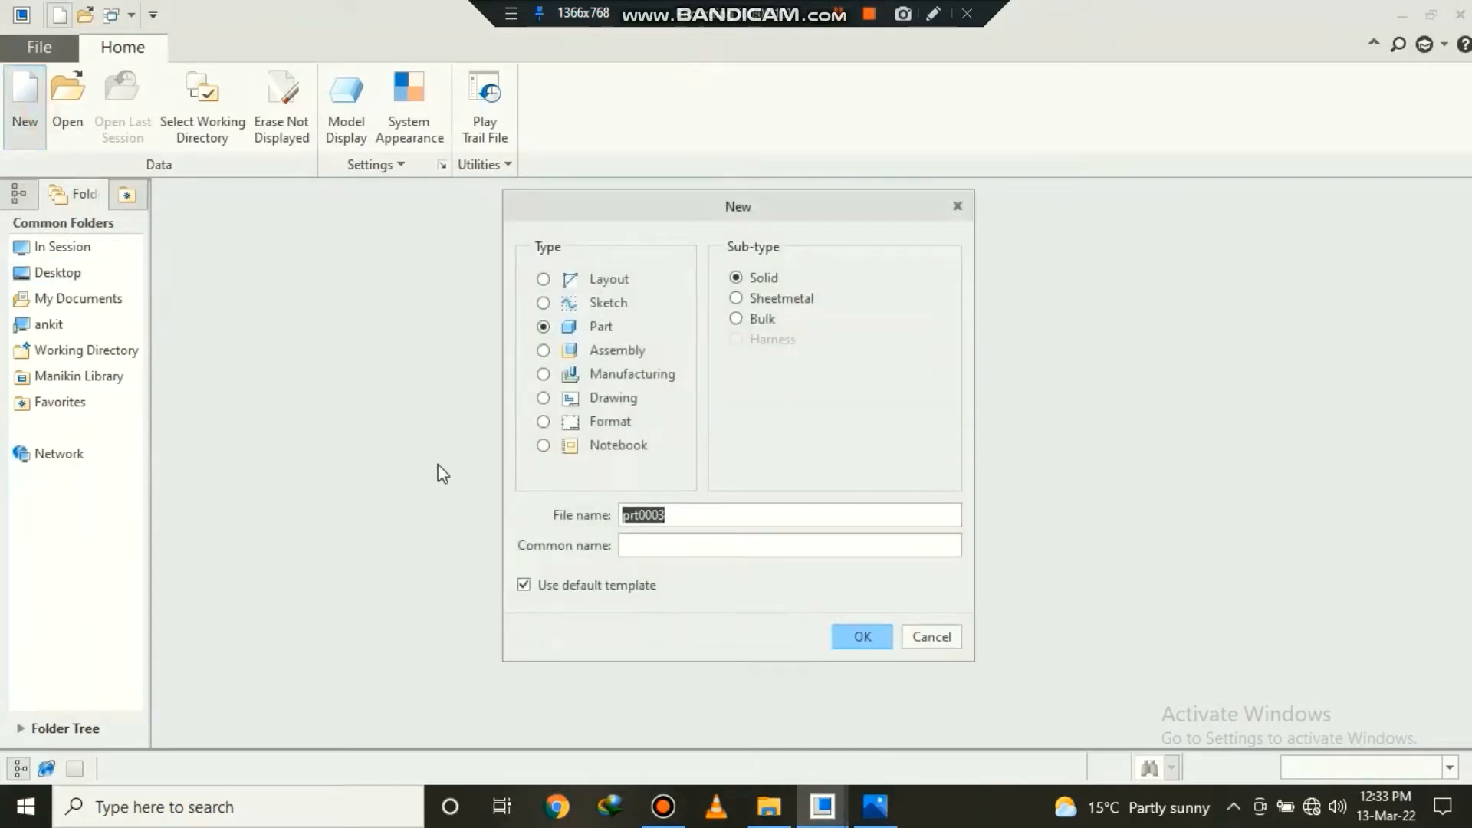
click(546, 584)
click(862, 637)
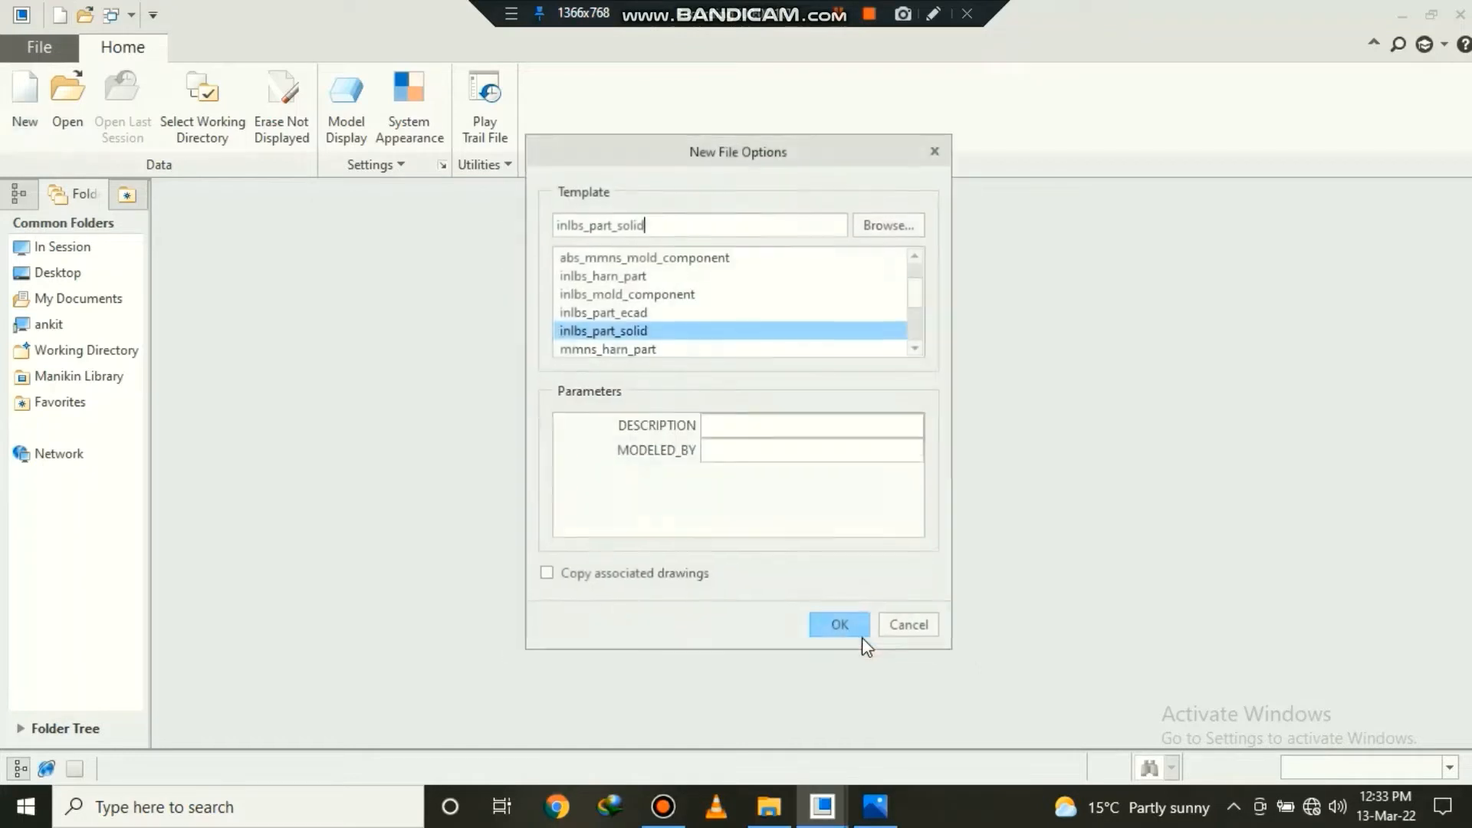
scroll(593, 325, down, 1)
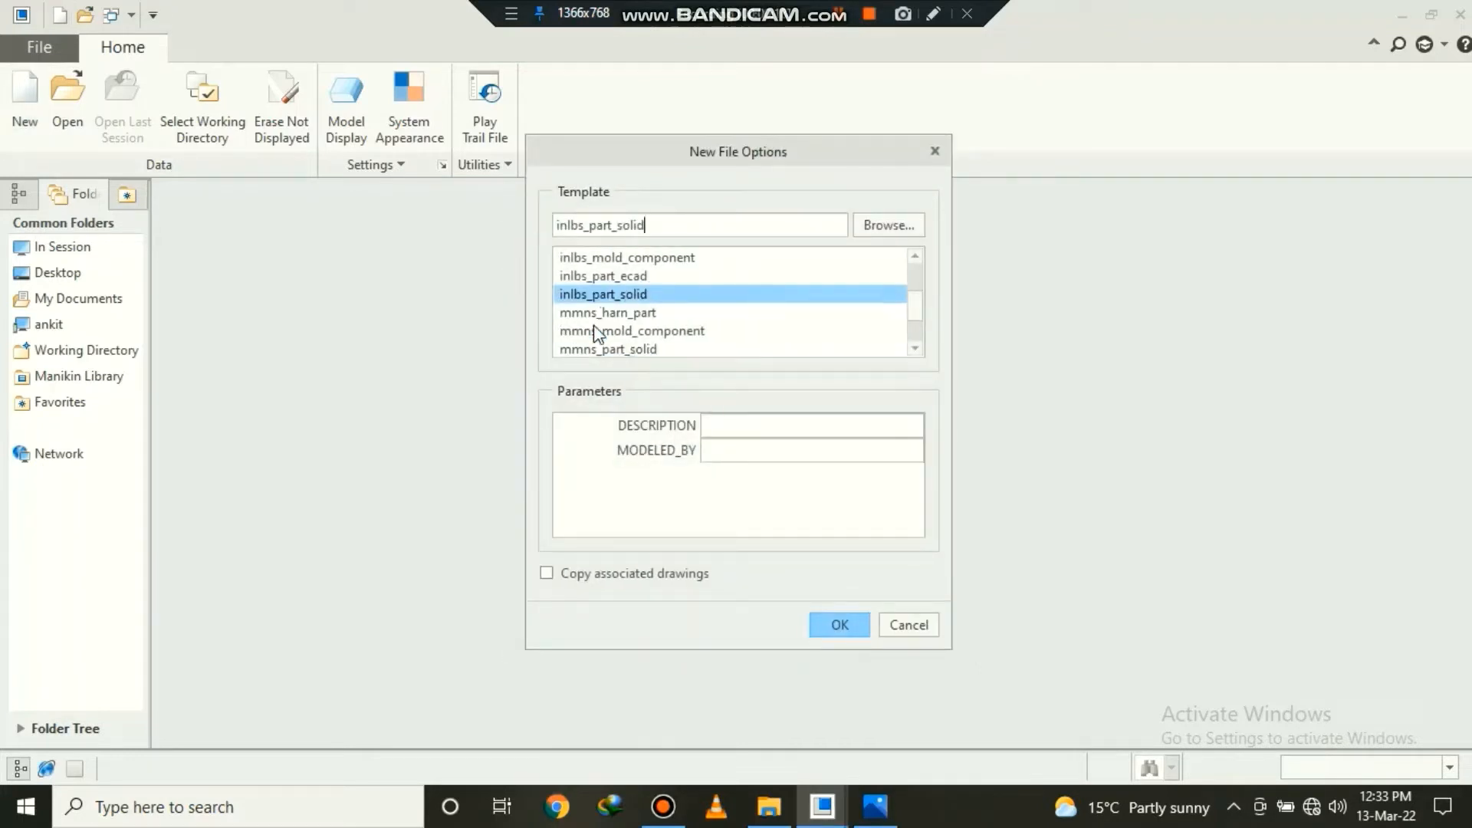
click(614, 350)
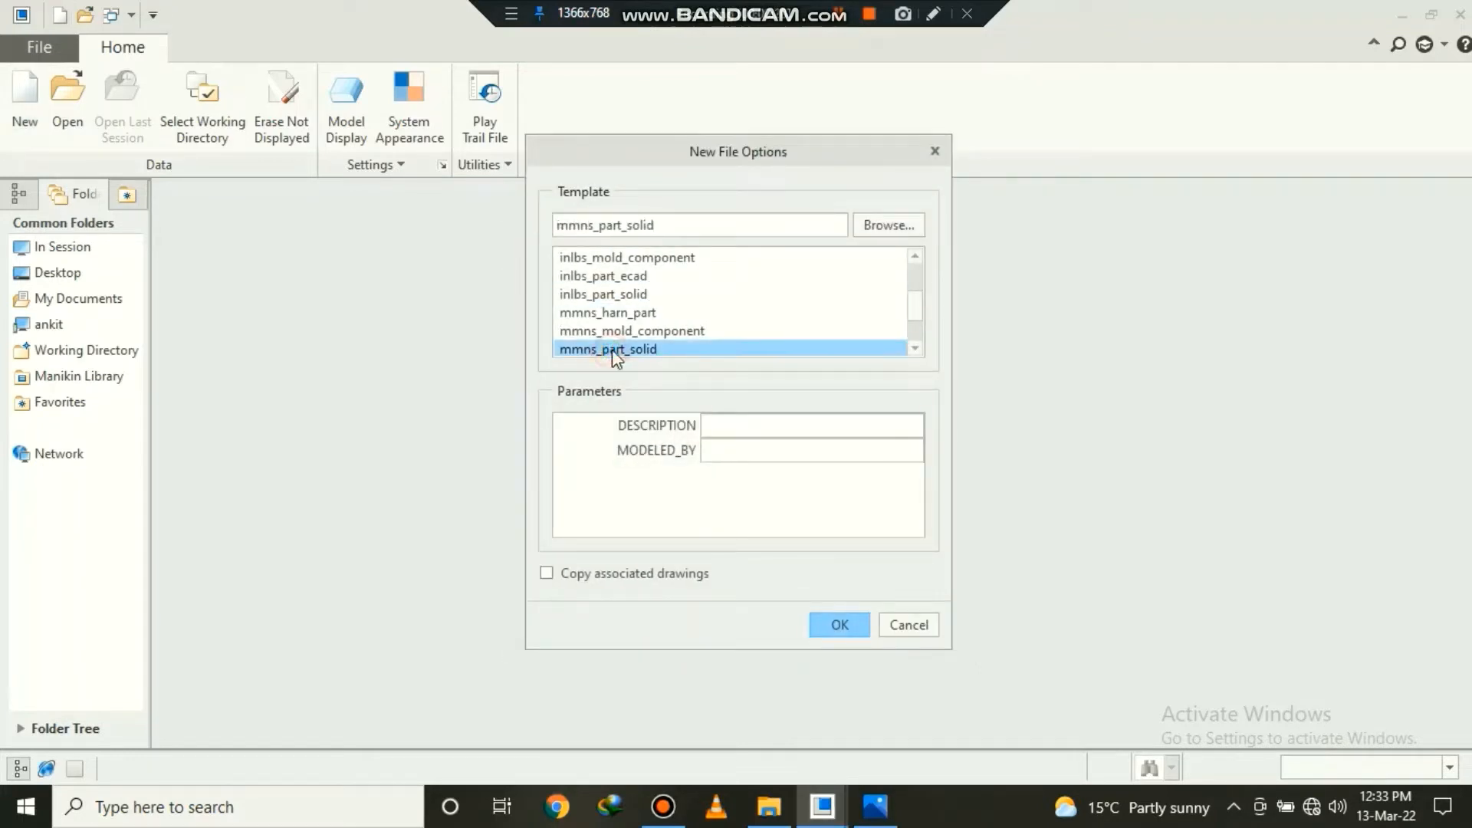
click(840, 624)
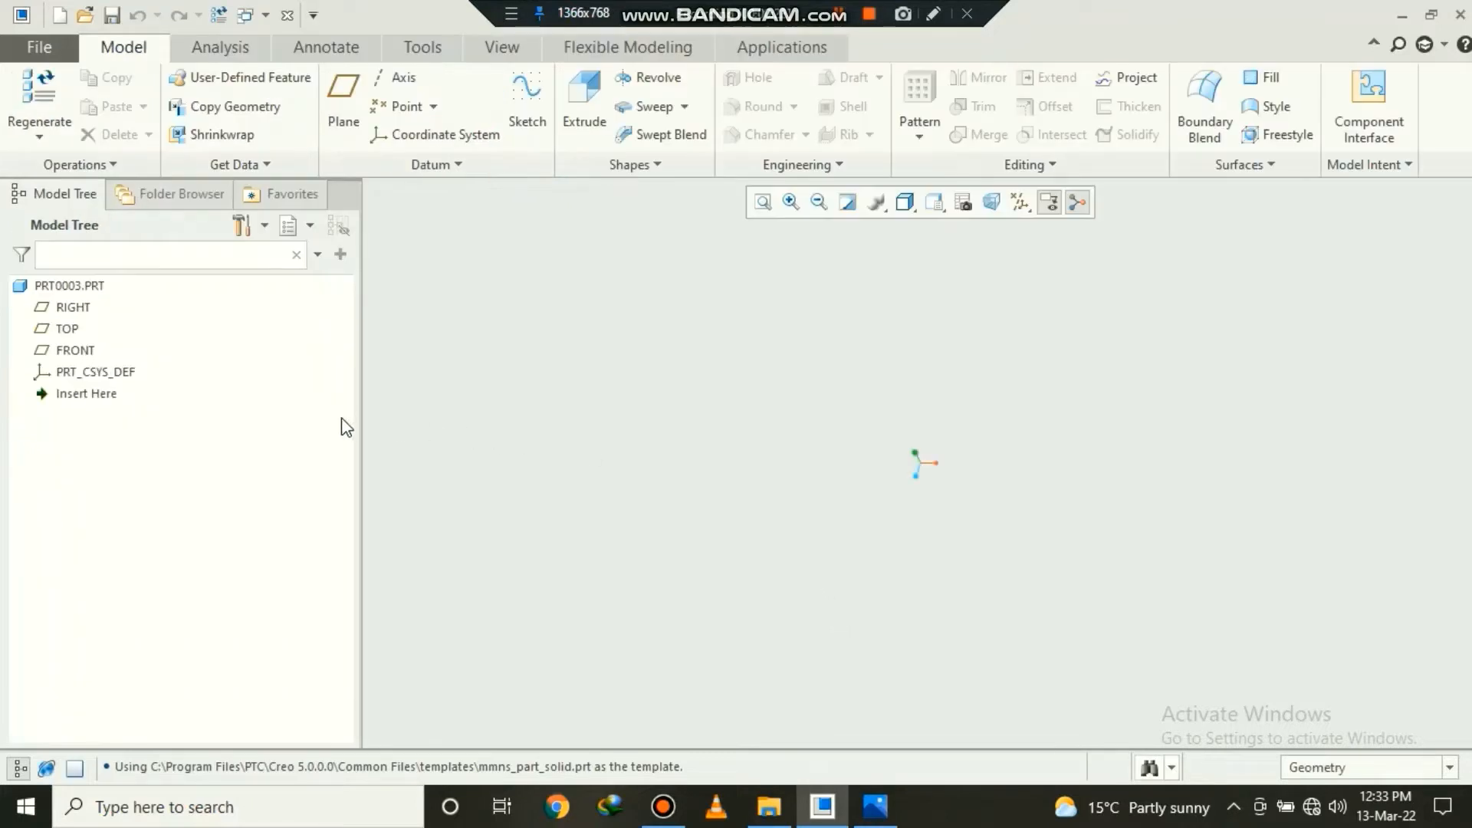
- Narrow the model tree and turn on the display of datum planes
drag(362, 399, 238, 398)
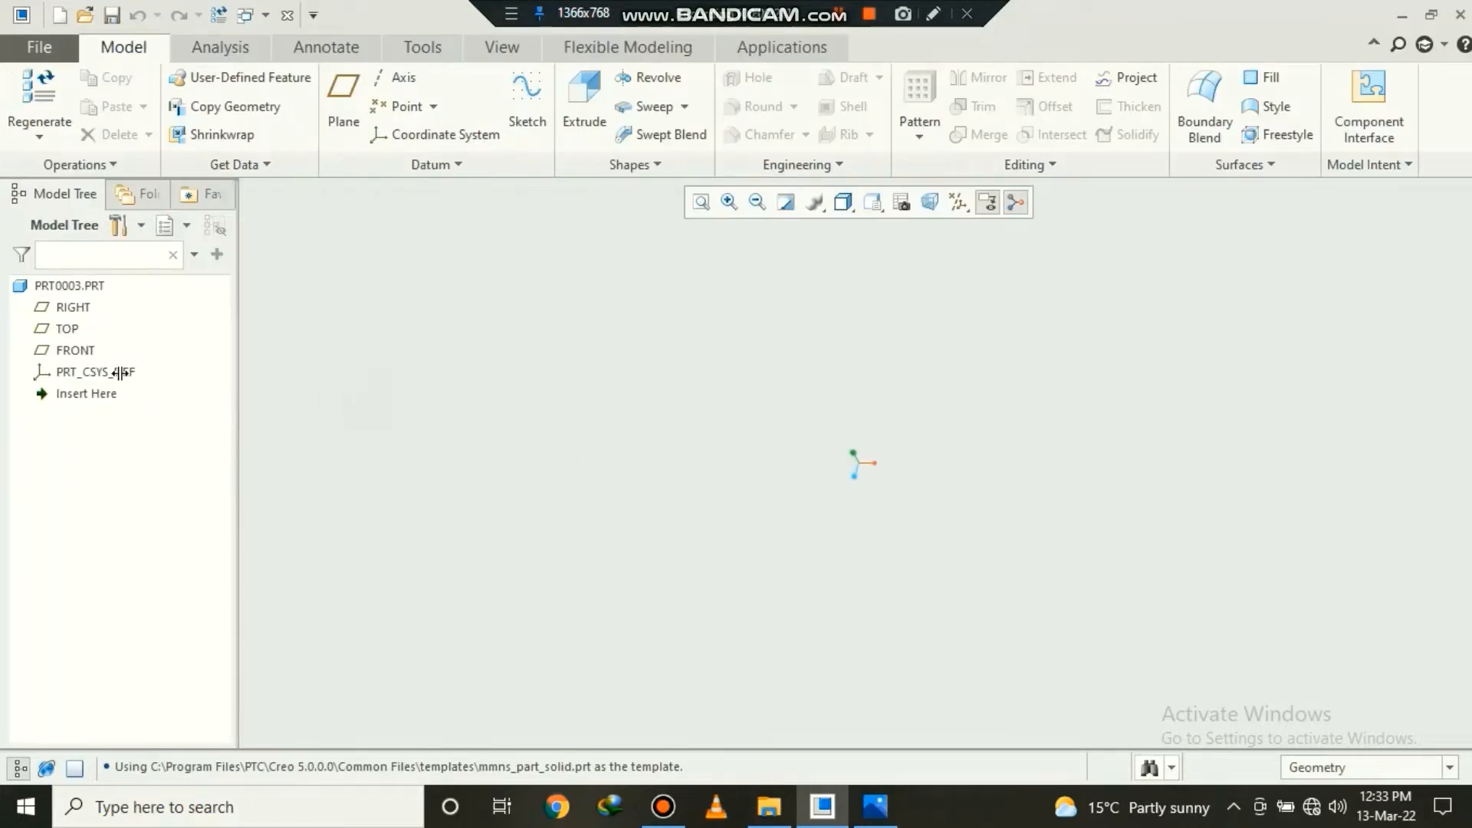
click(63, 330)
click(75, 306)
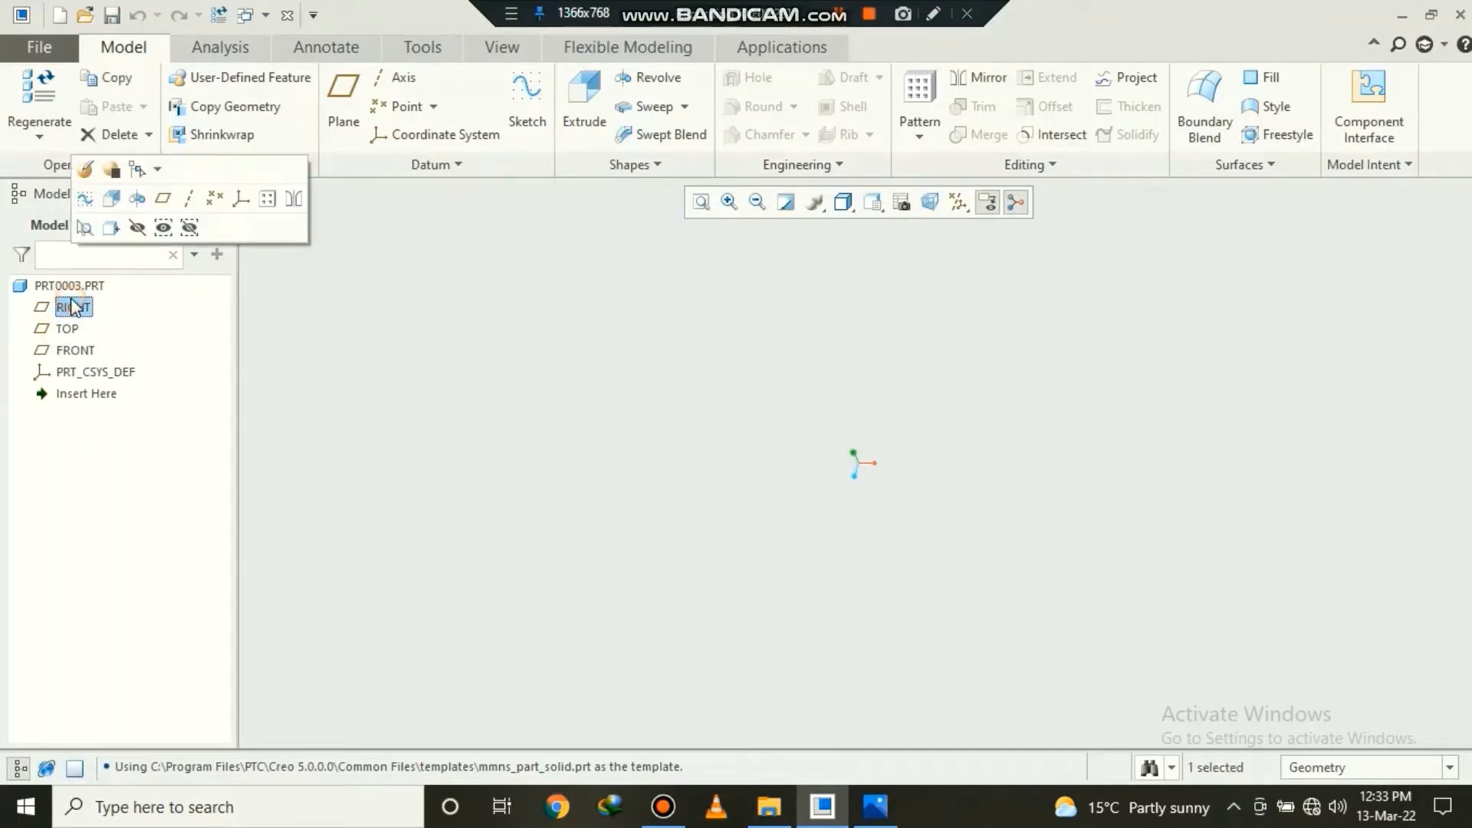
click(953, 204)
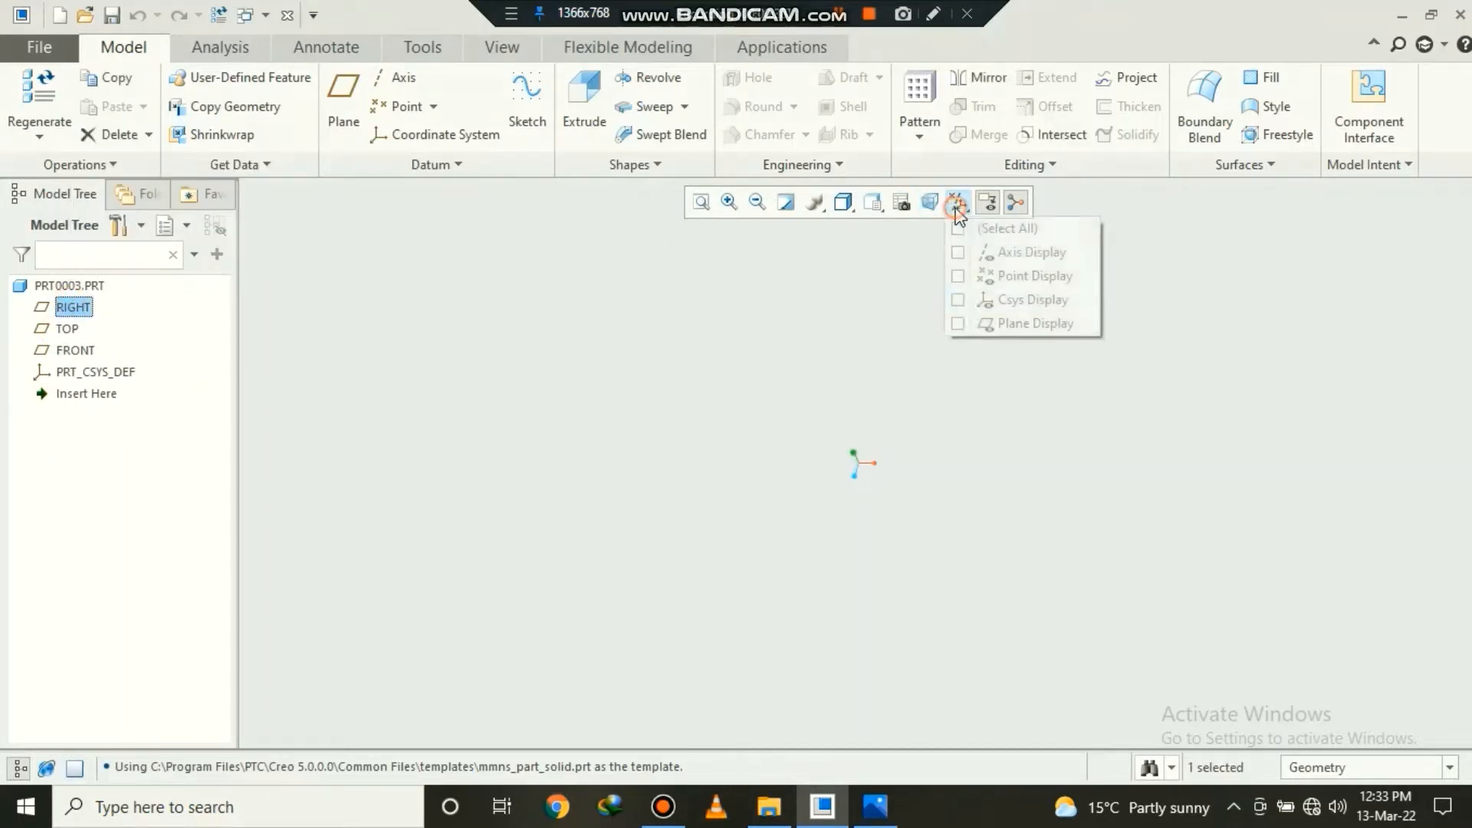
click(958, 323)
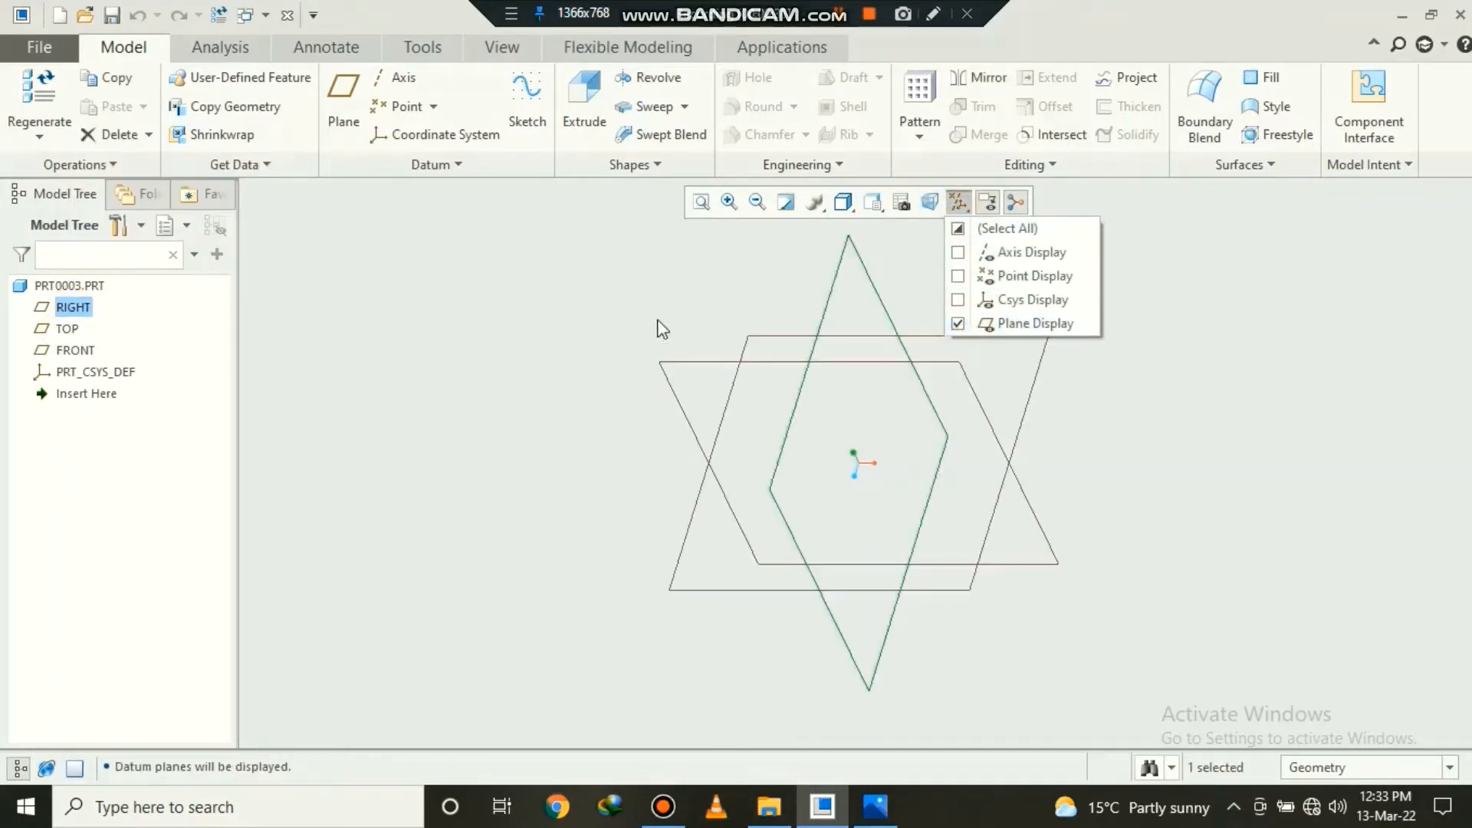
- Start a sketch on the FRONT plane and orient the view straight onto the sketch plane
click(67, 329)
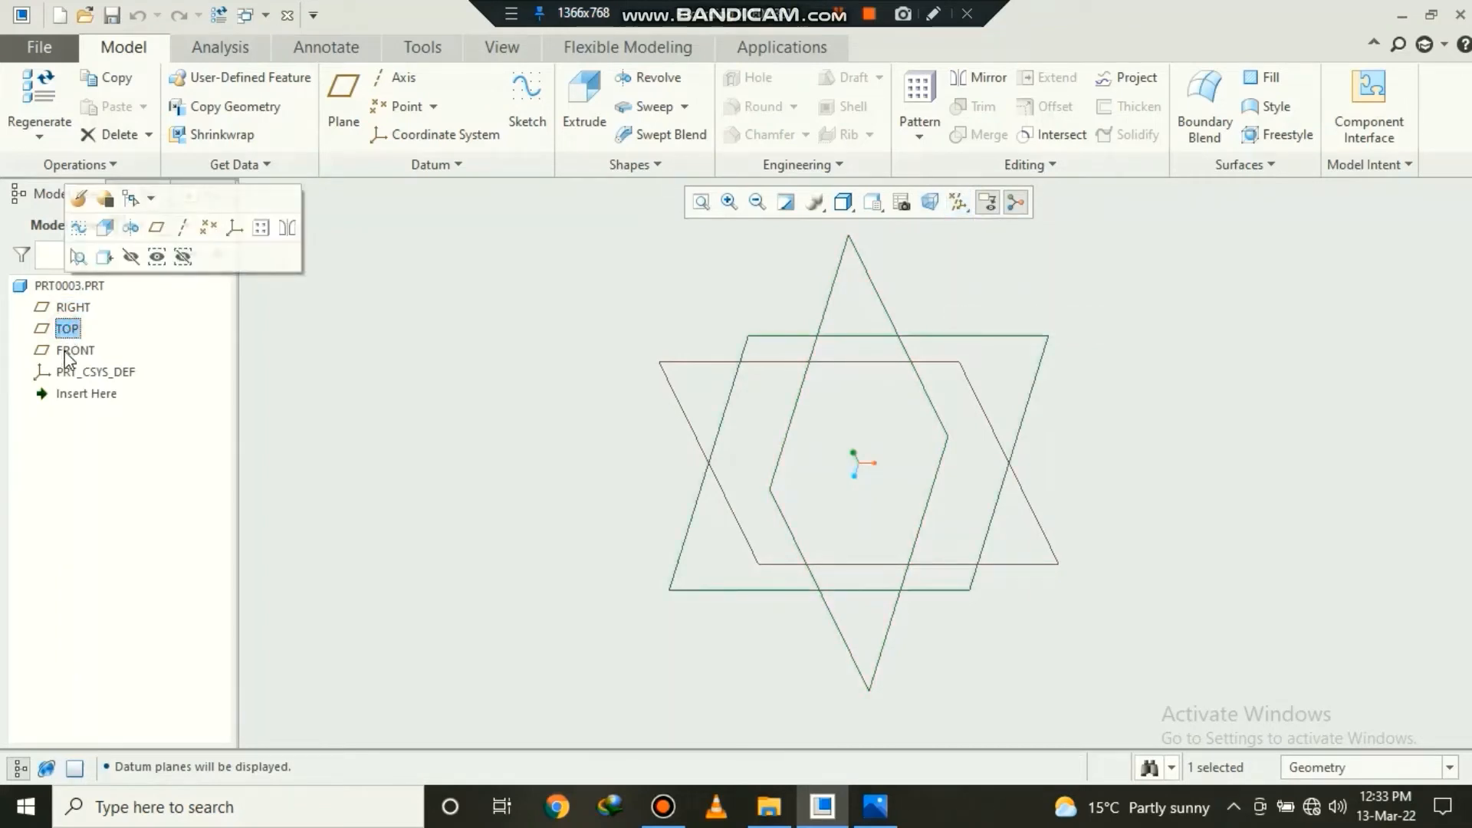
click(66, 356)
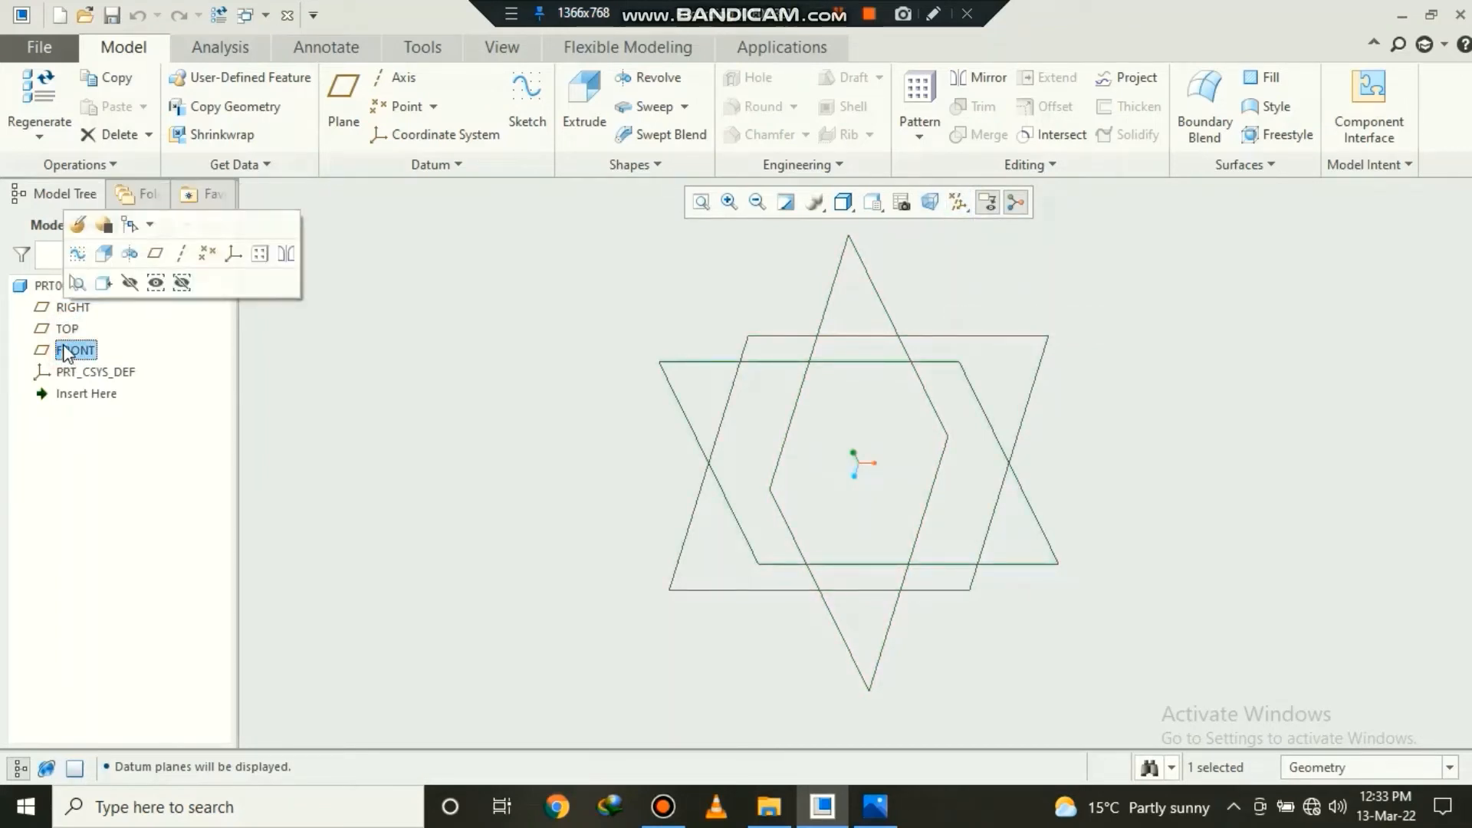
click(103, 224)
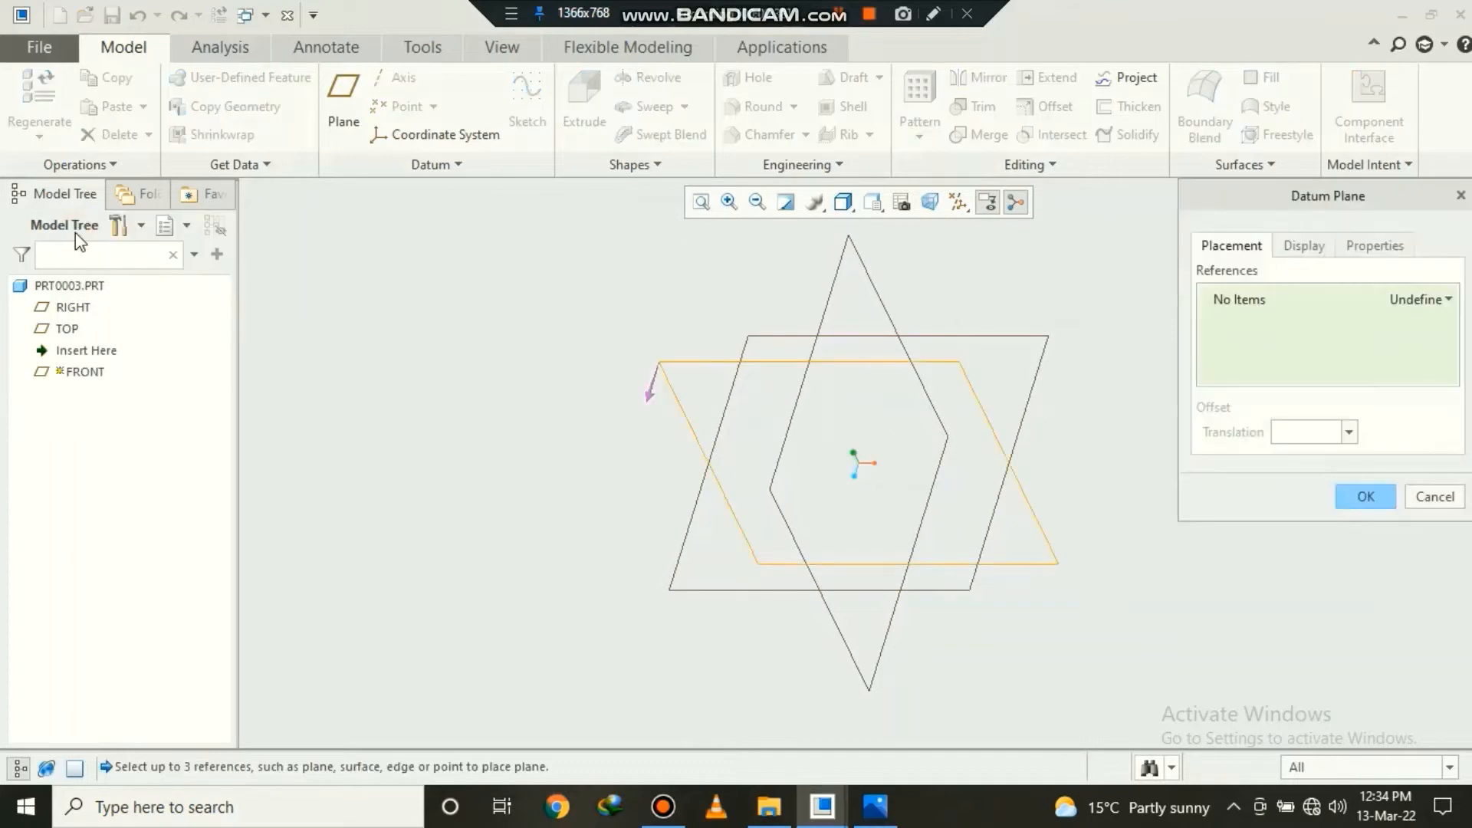
click(1451, 498)
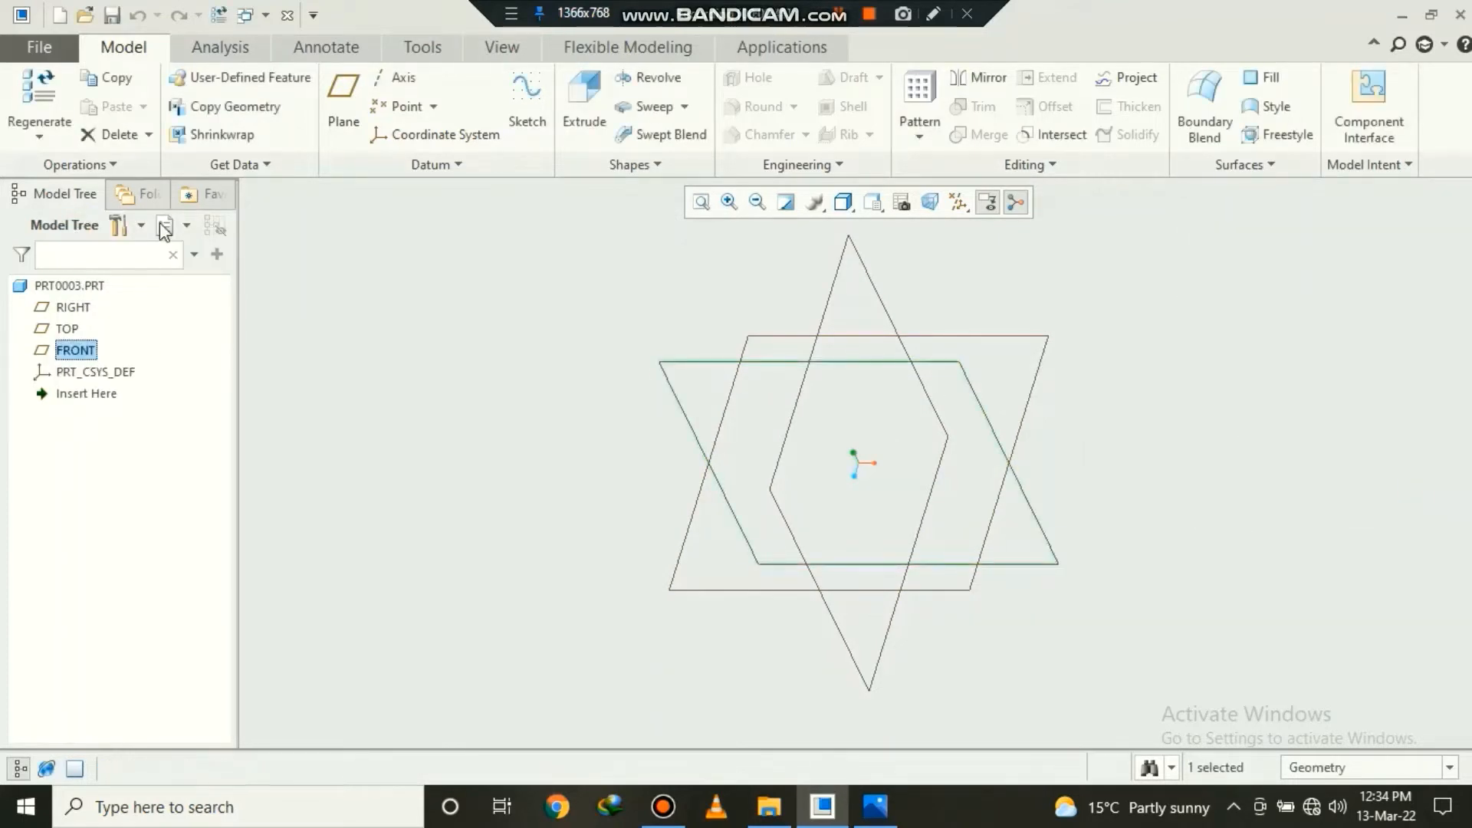
click(543, 85)
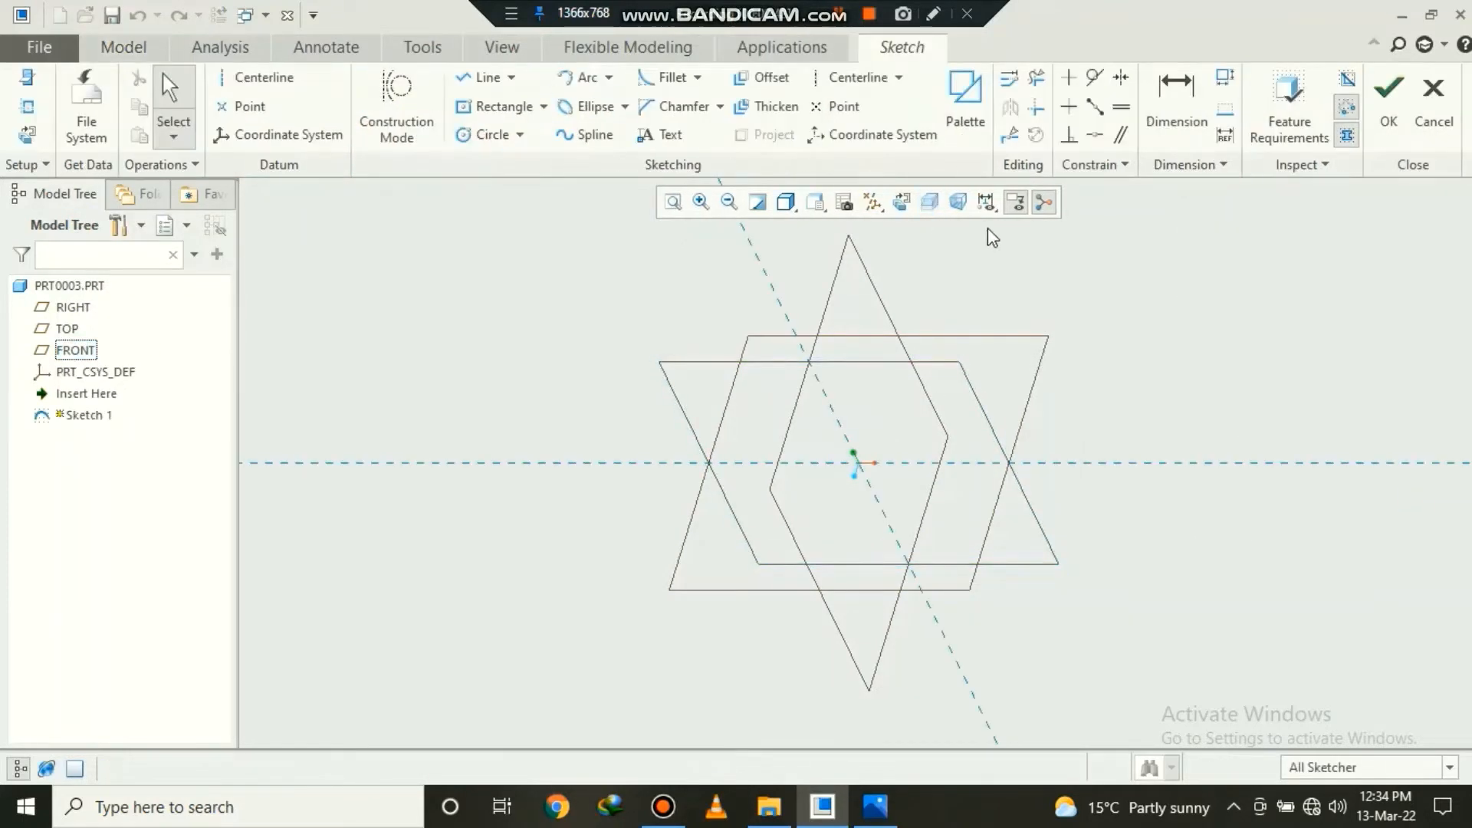
click(904, 204)
- Turn off the display of datum planes in the sketch
click(985, 204)
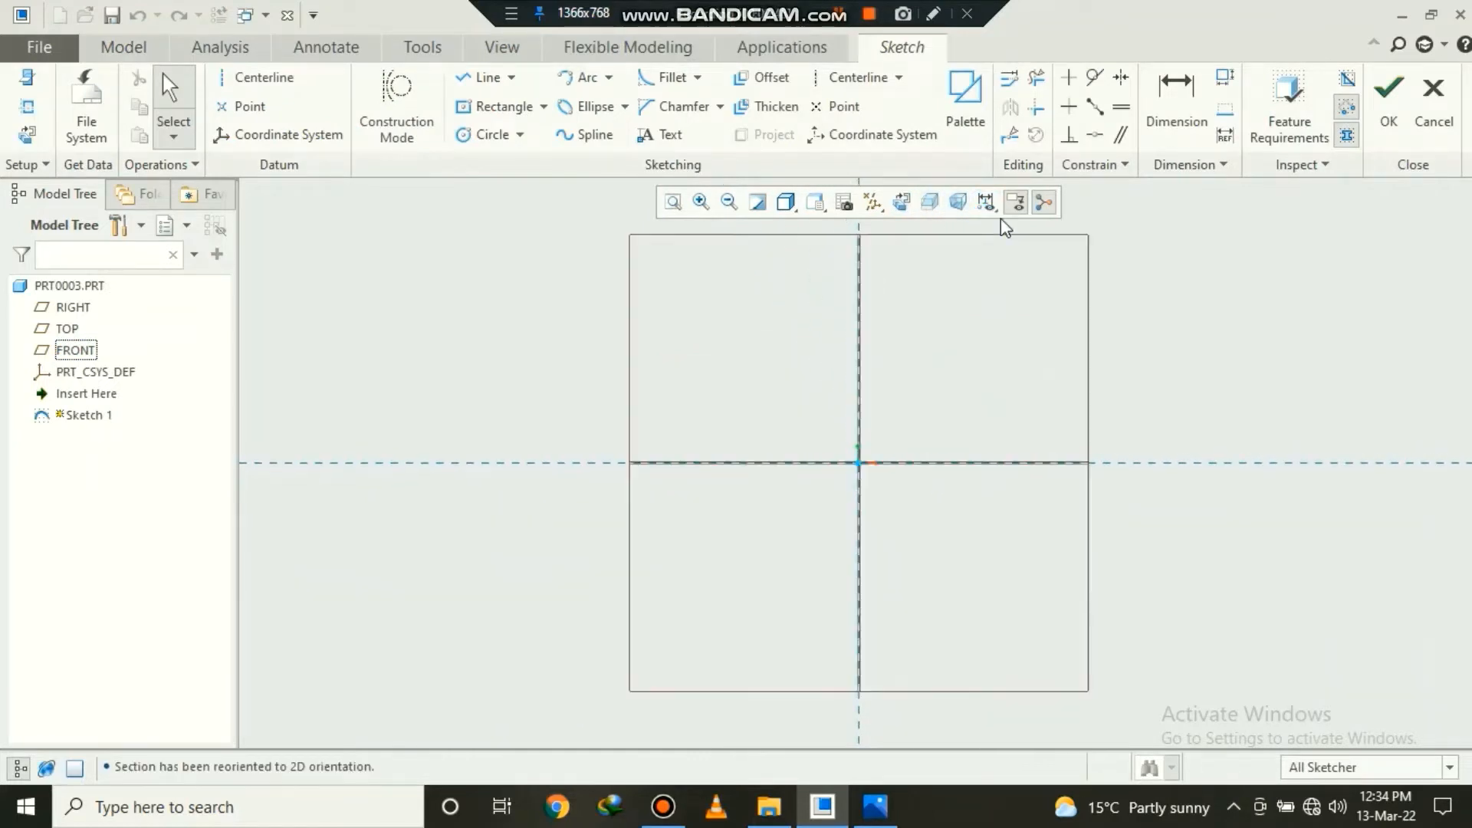
click(872, 201)
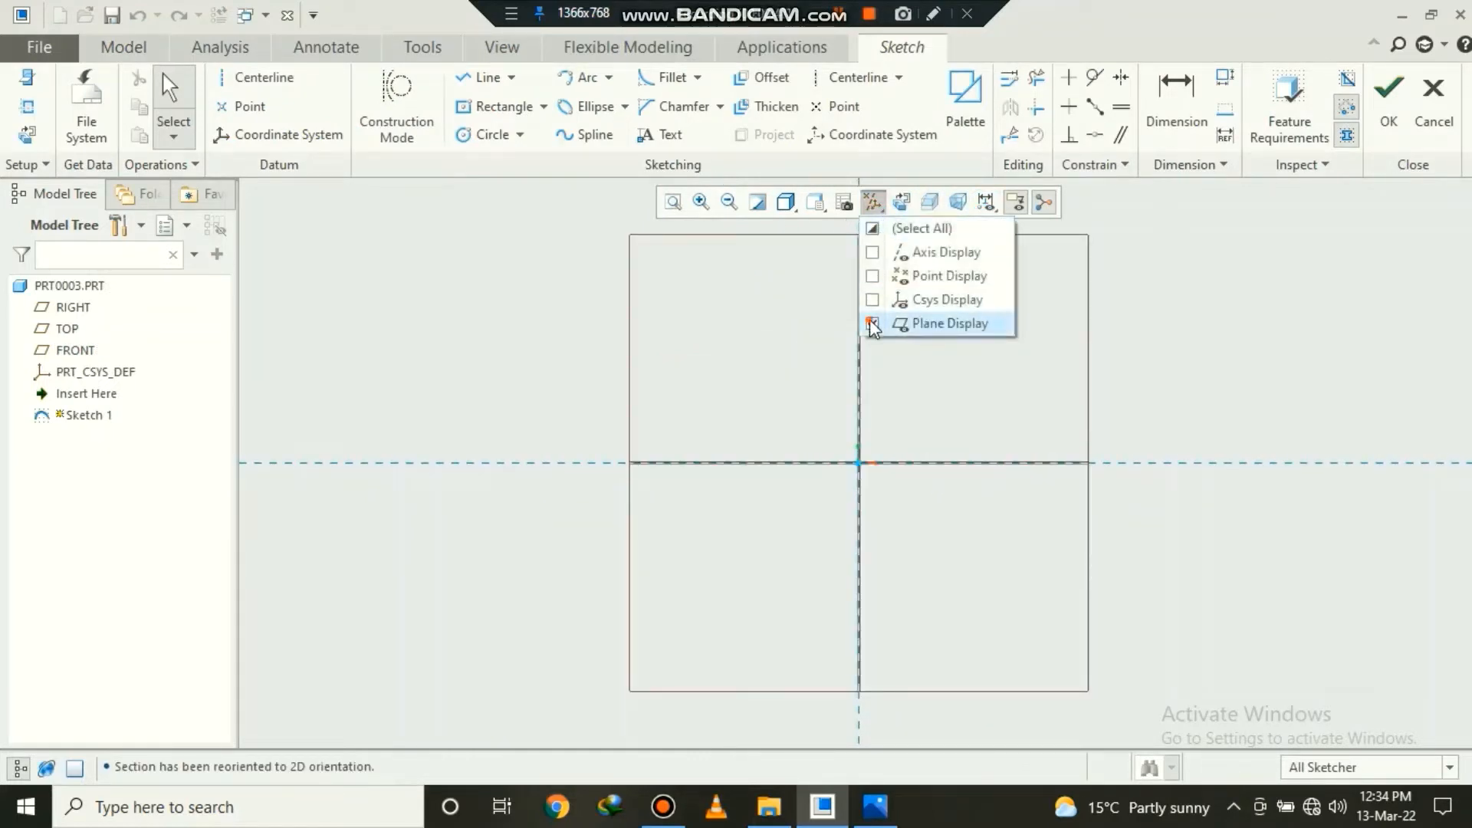
click(920, 323)
click(574, 312)
scroll(581, 347, up, 1)
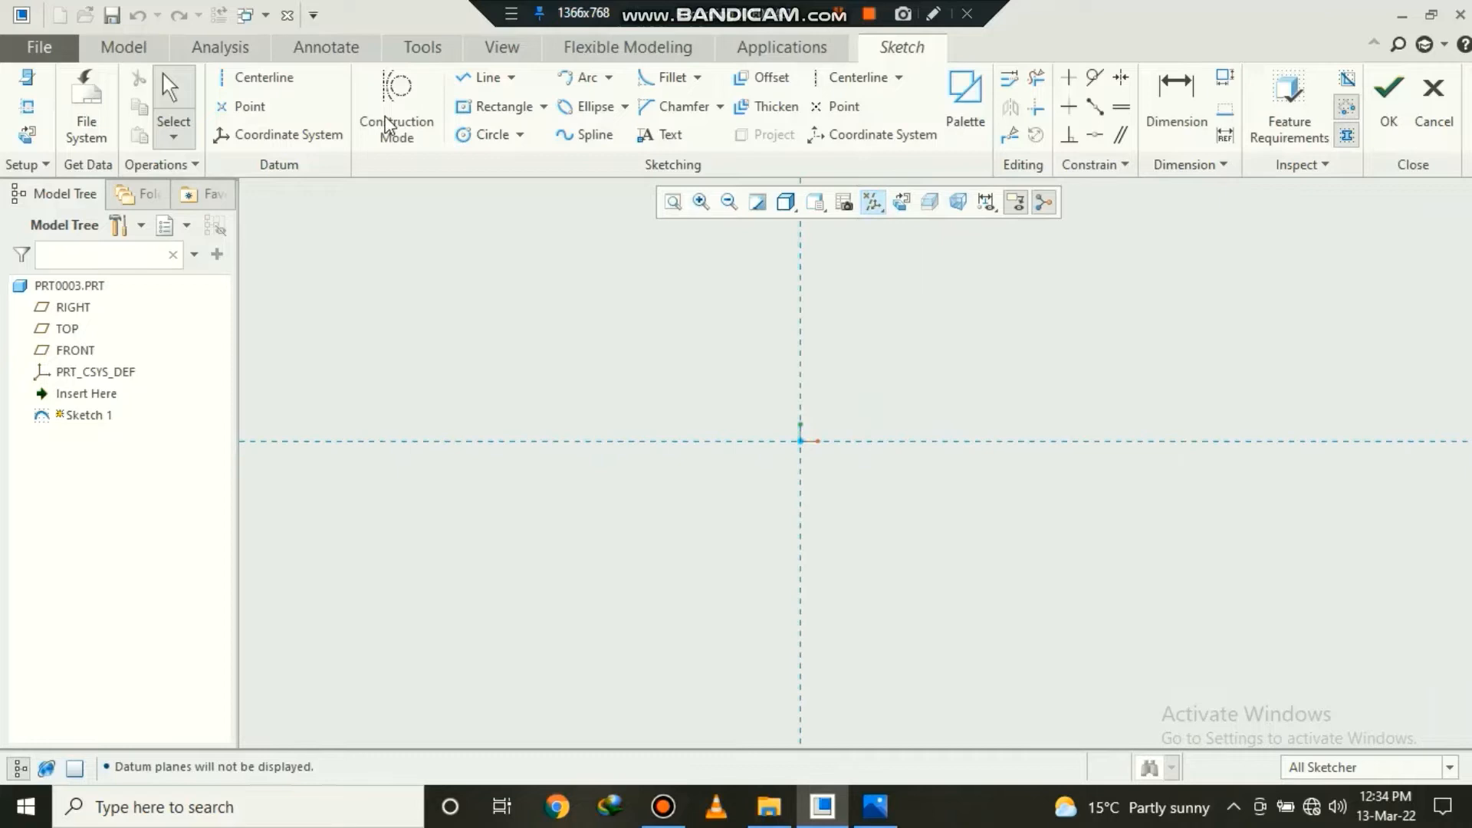
- Sketch a center rectangle about 493 mm wide and 387 mm high, centred on the sketch origin
click(521, 113)
click(800, 441)
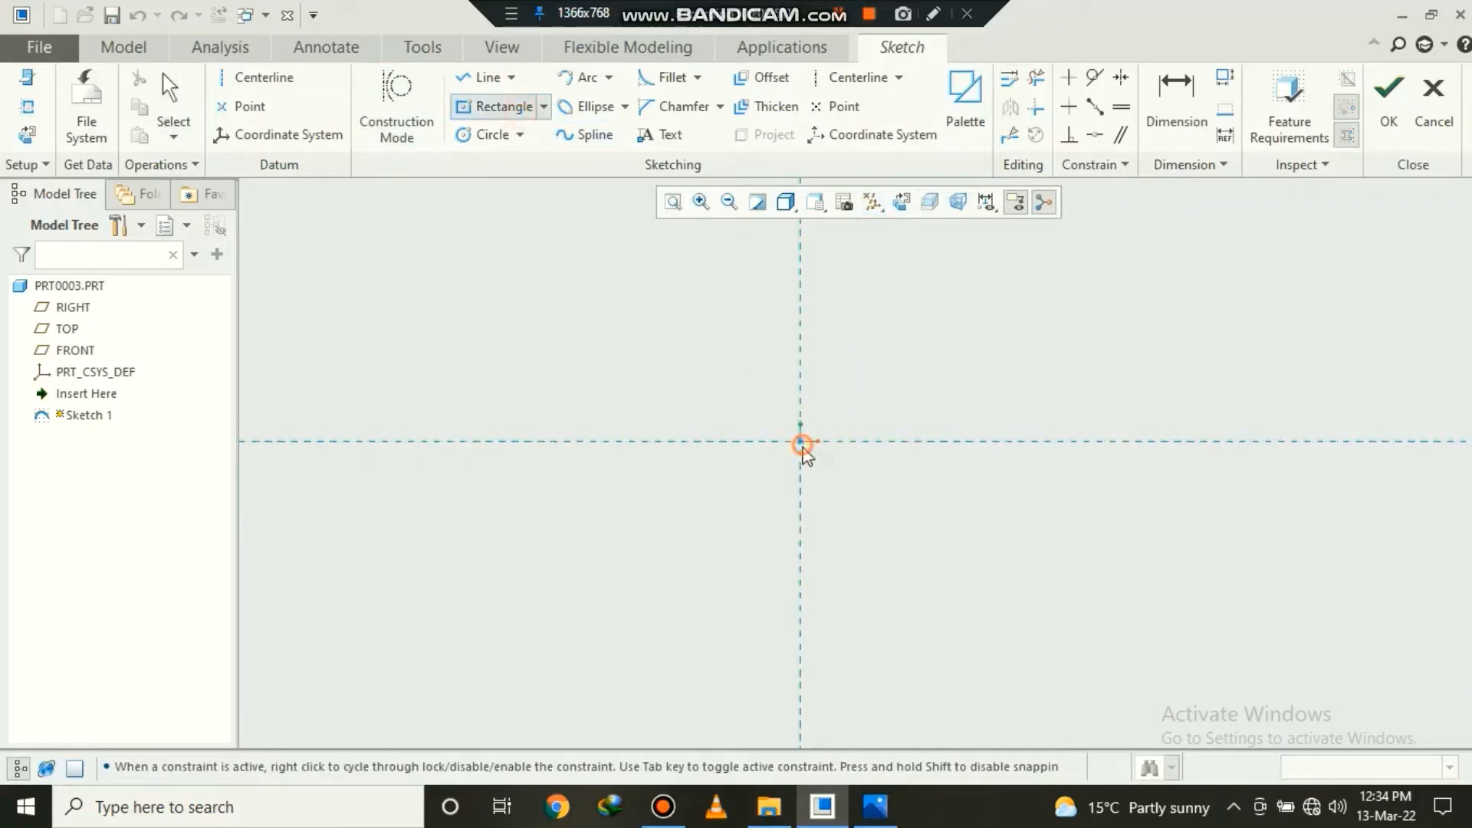
click(977, 580)
middle_click(1041, 385)
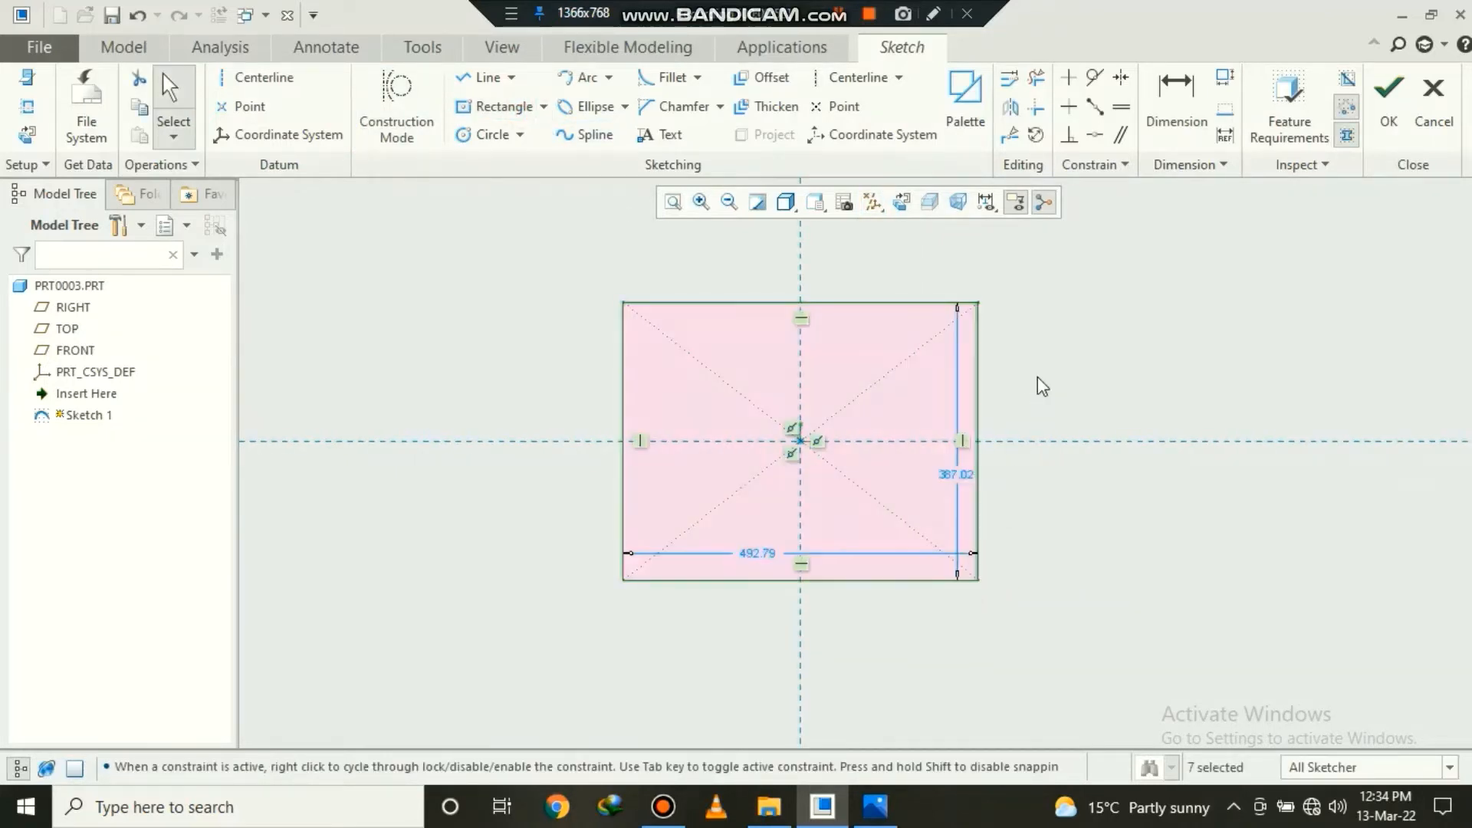
- Set the rectangle's width to 100 mm and its height to 70 mm
click(754, 552)
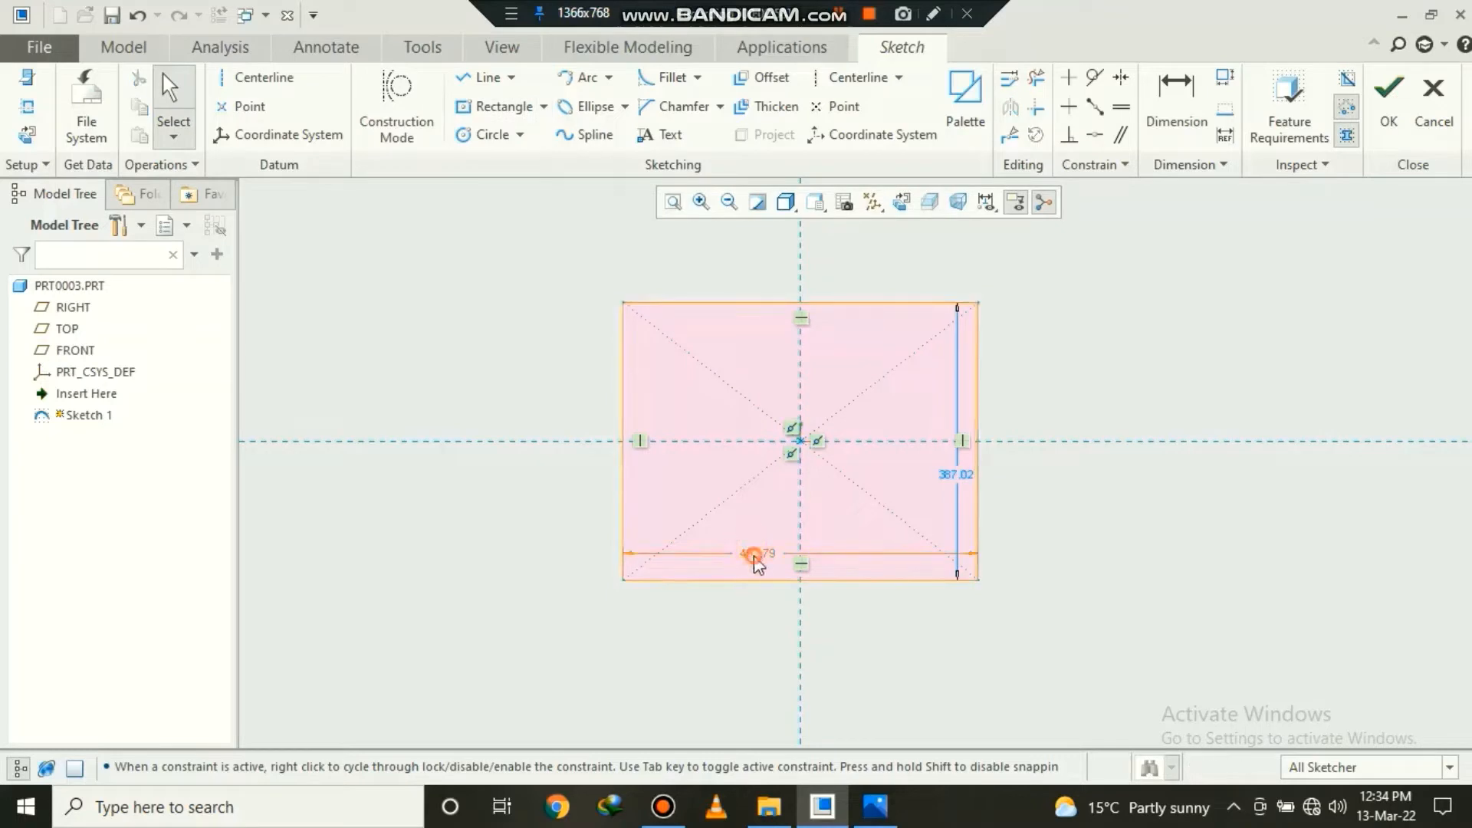
double_click(755, 553)
text(100)
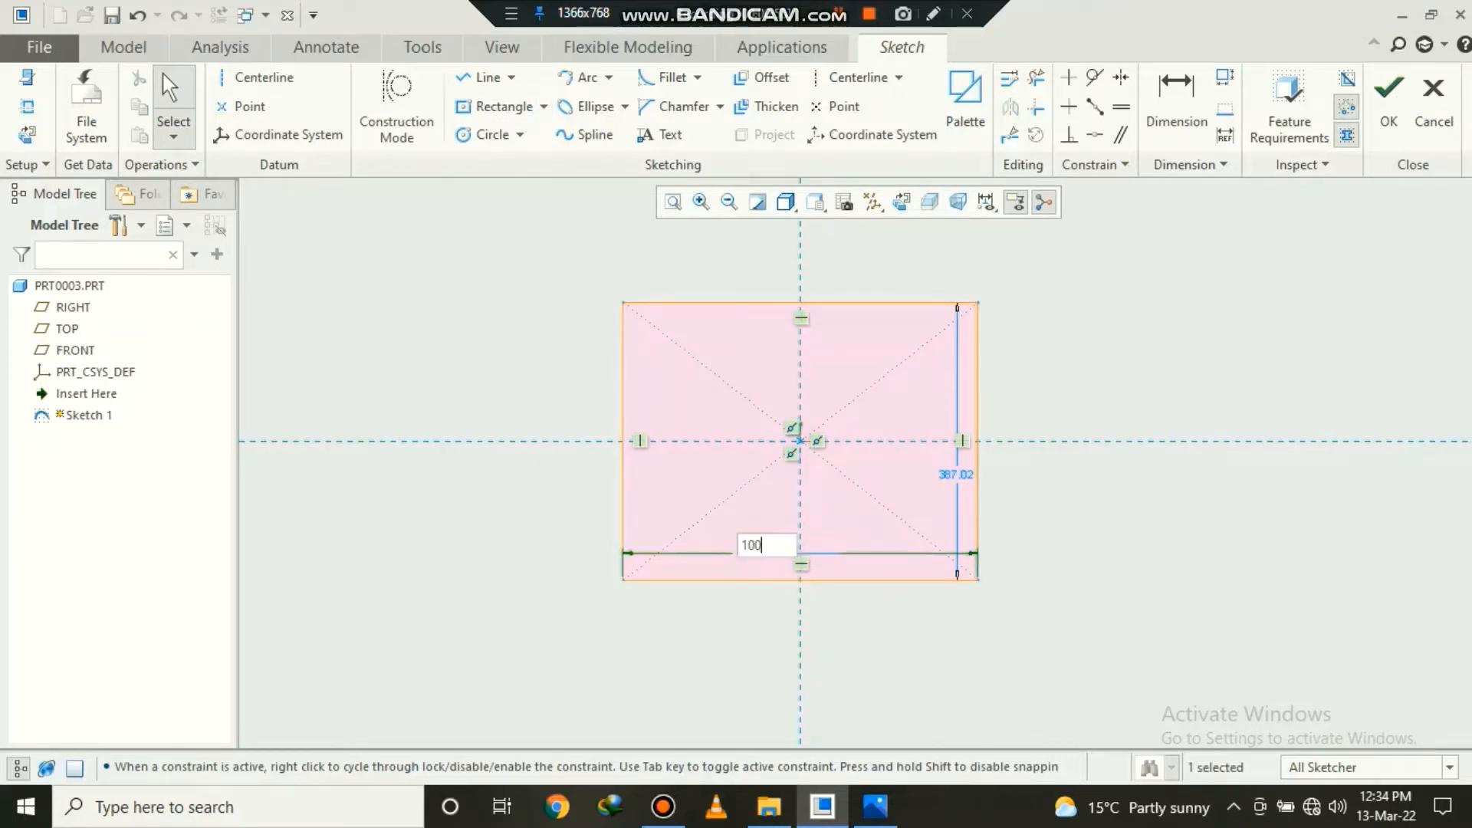
key(Return)
double_click(832, 477)
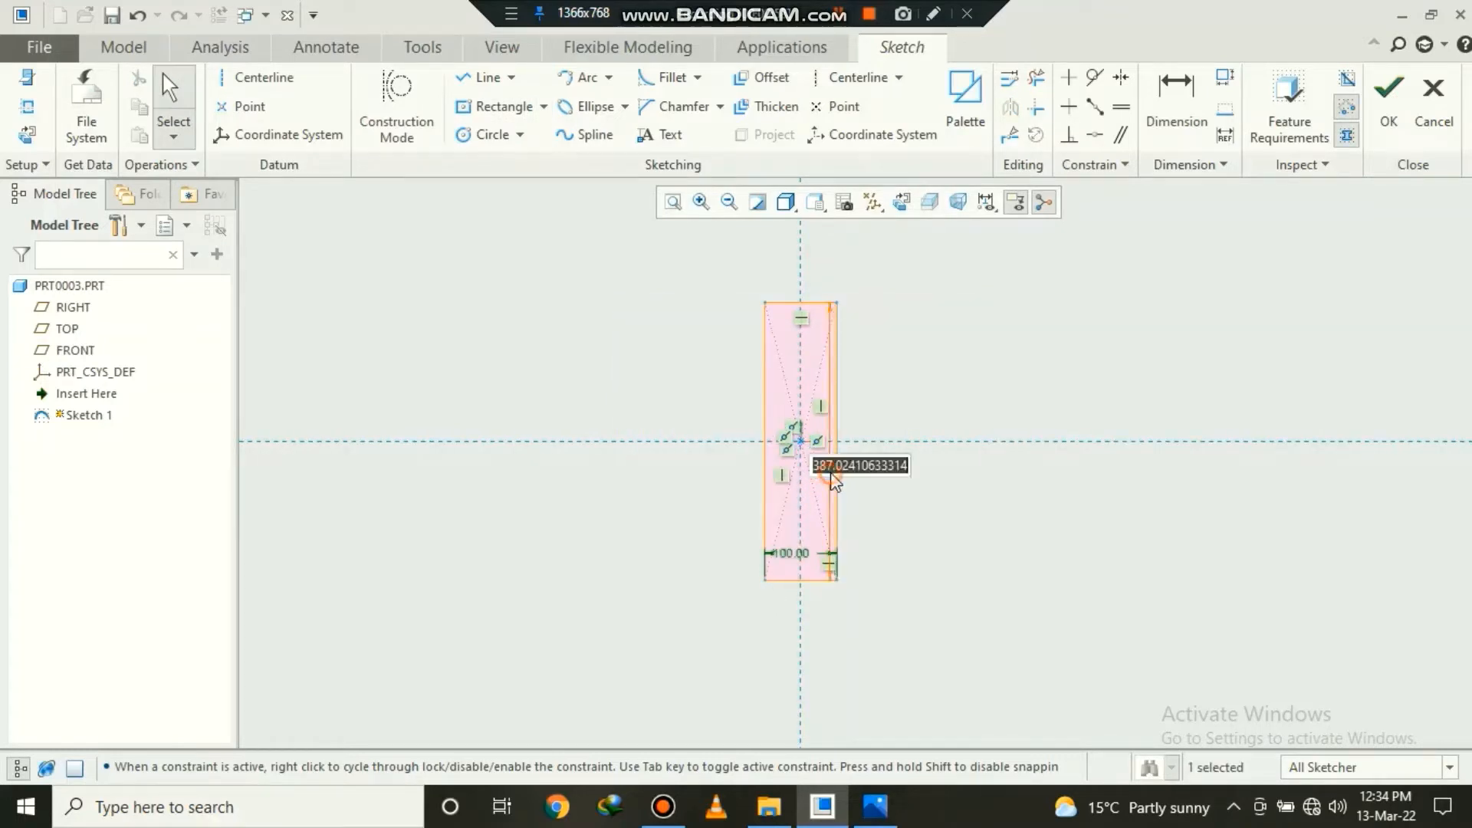
text(70)
key(Return)
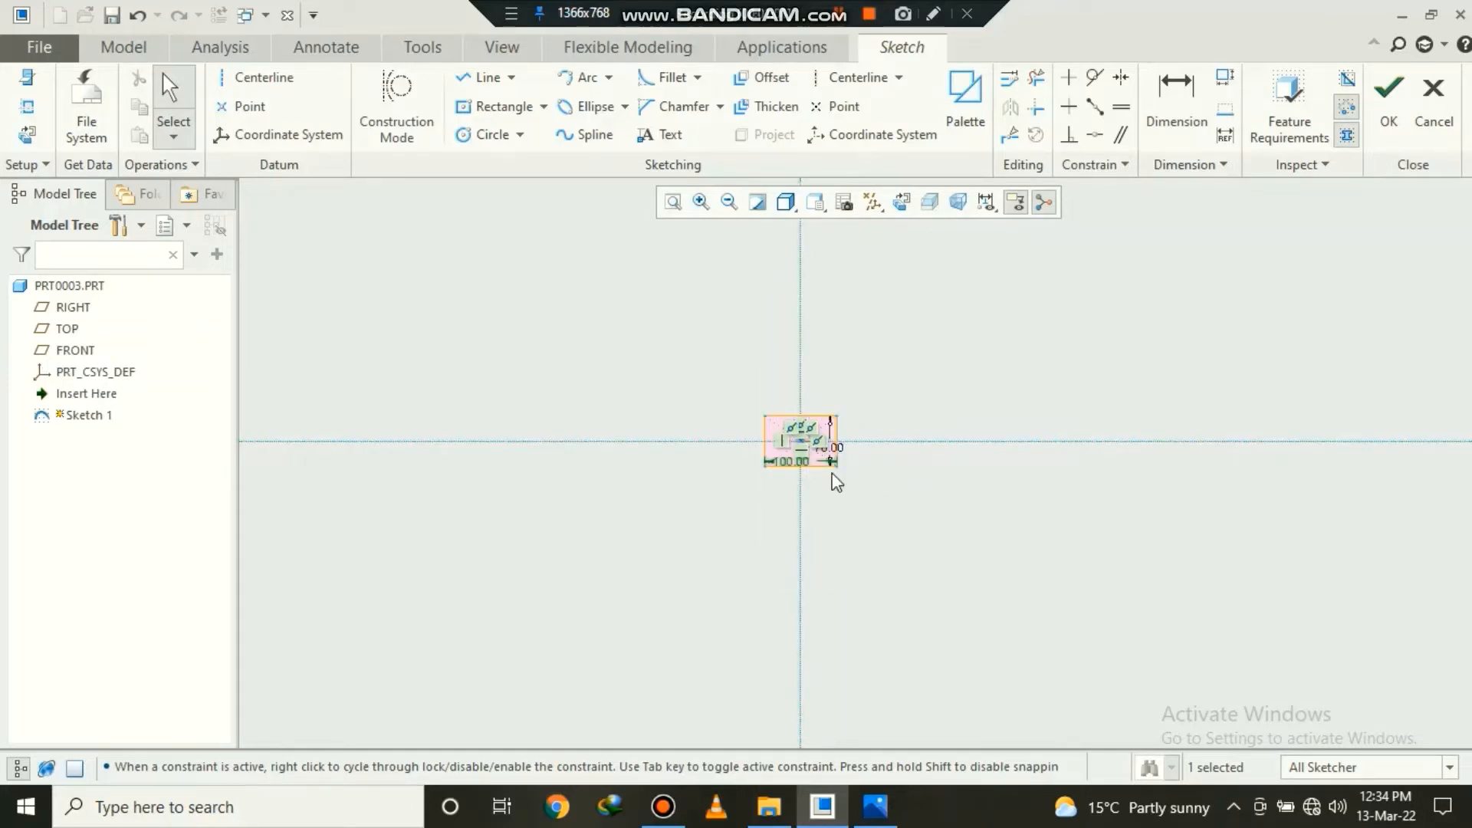
- Offset the rectangle's left and right edges inward by 15 mm each
scroll(836, 481, down, 2)
click(673, 202)
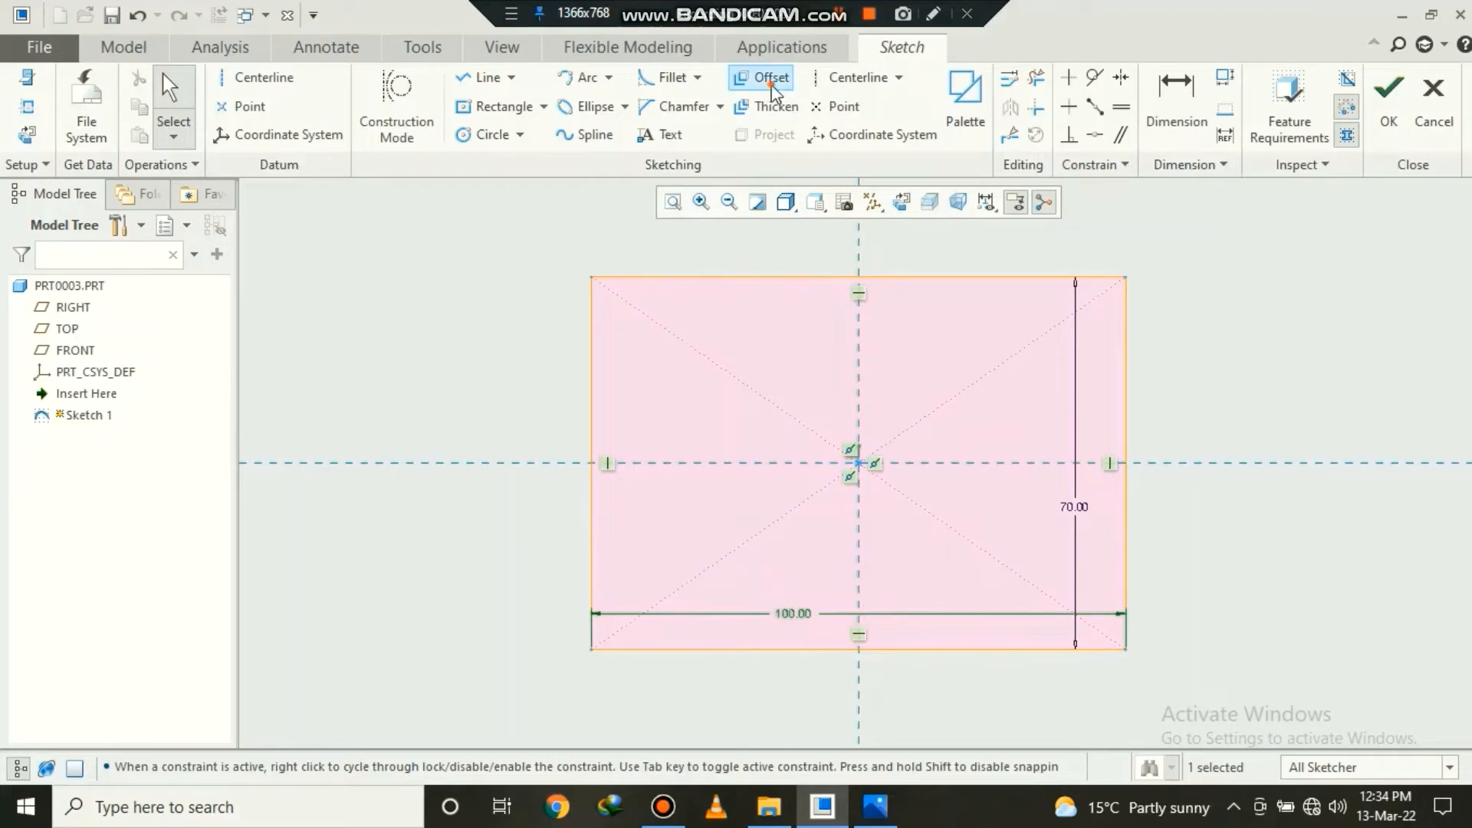
click(763, 78)
click(592, 456)
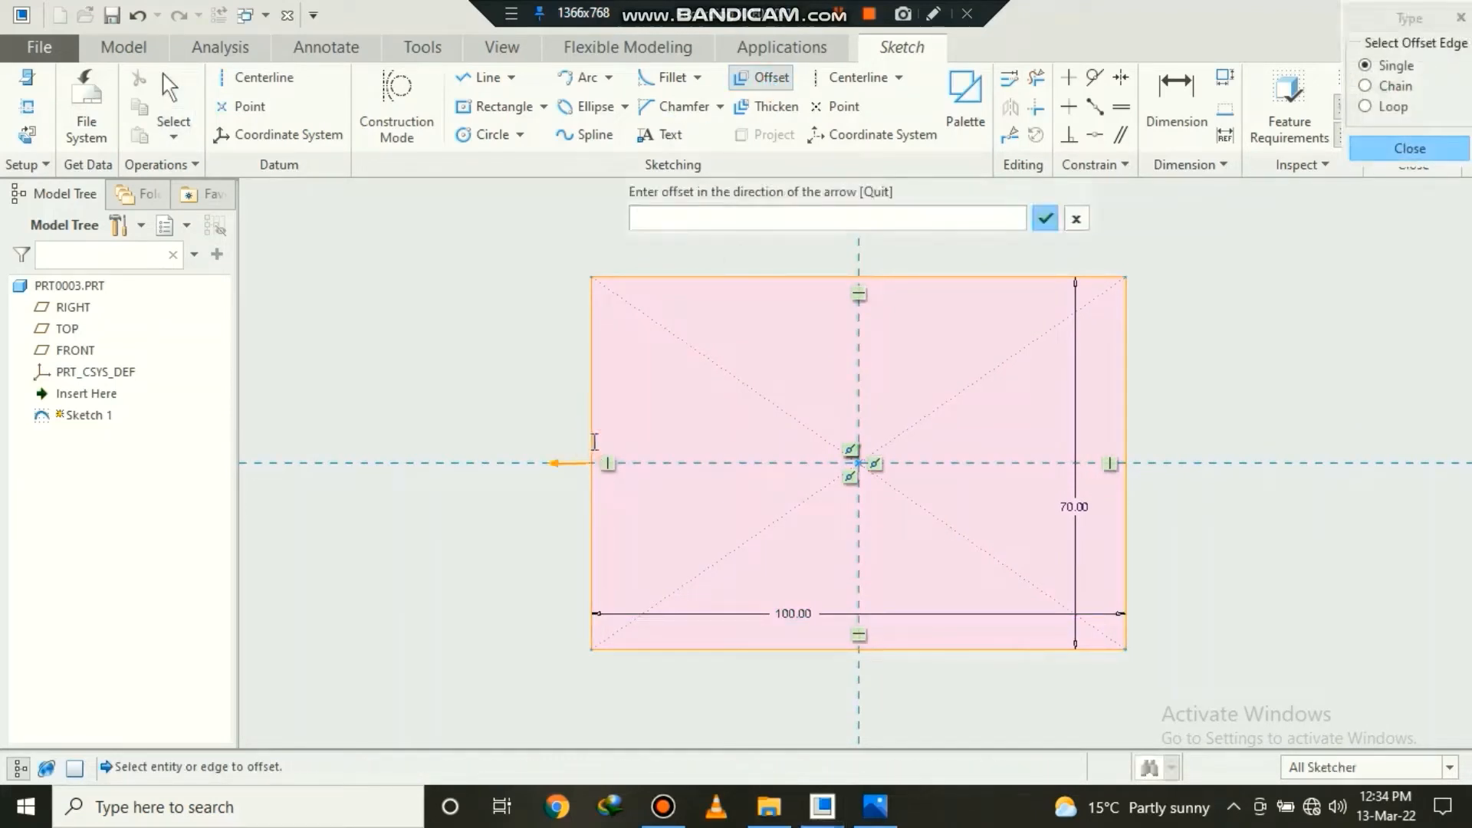
key(Return)
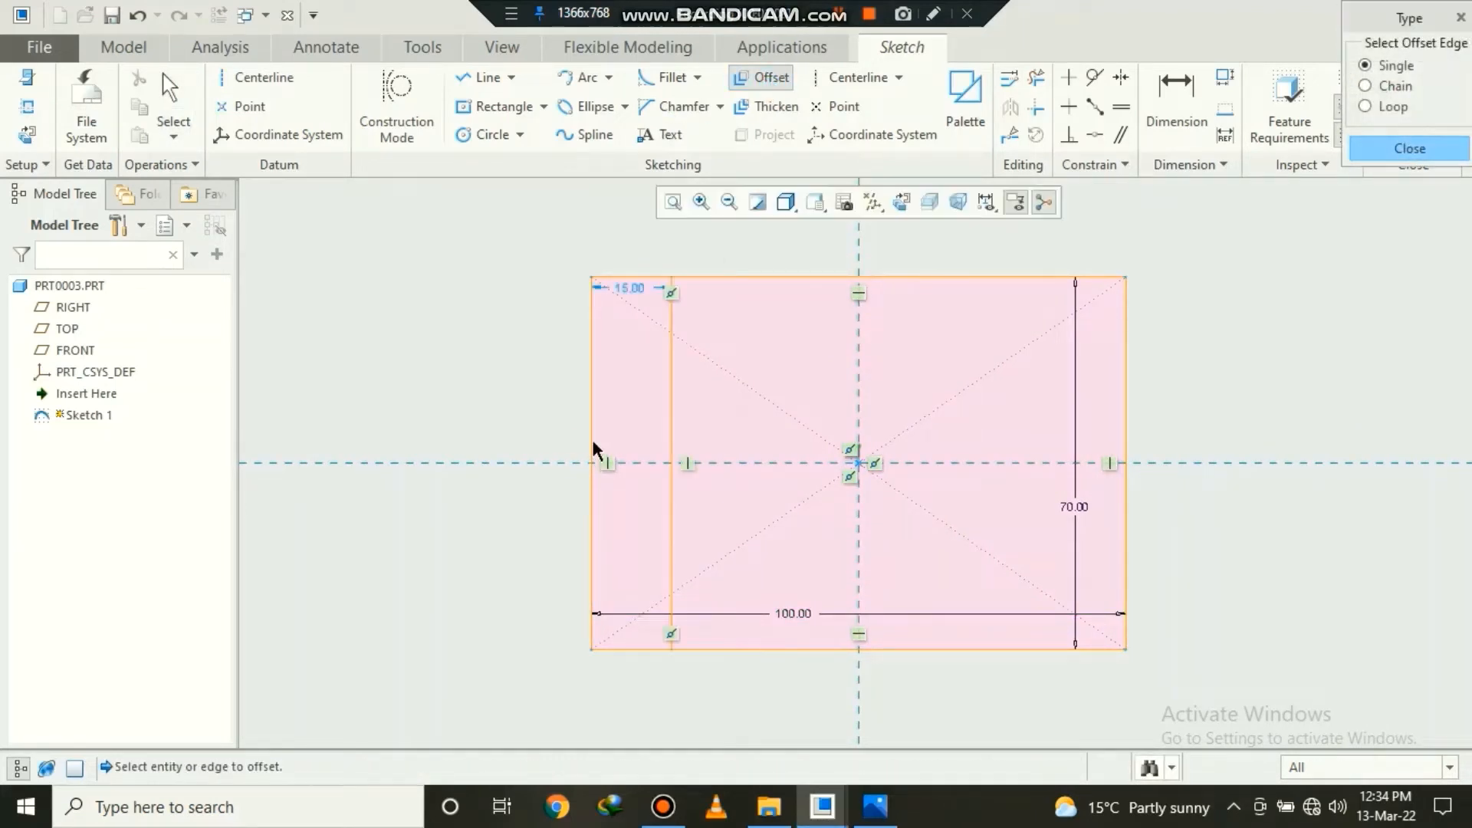
click(1125, 442)
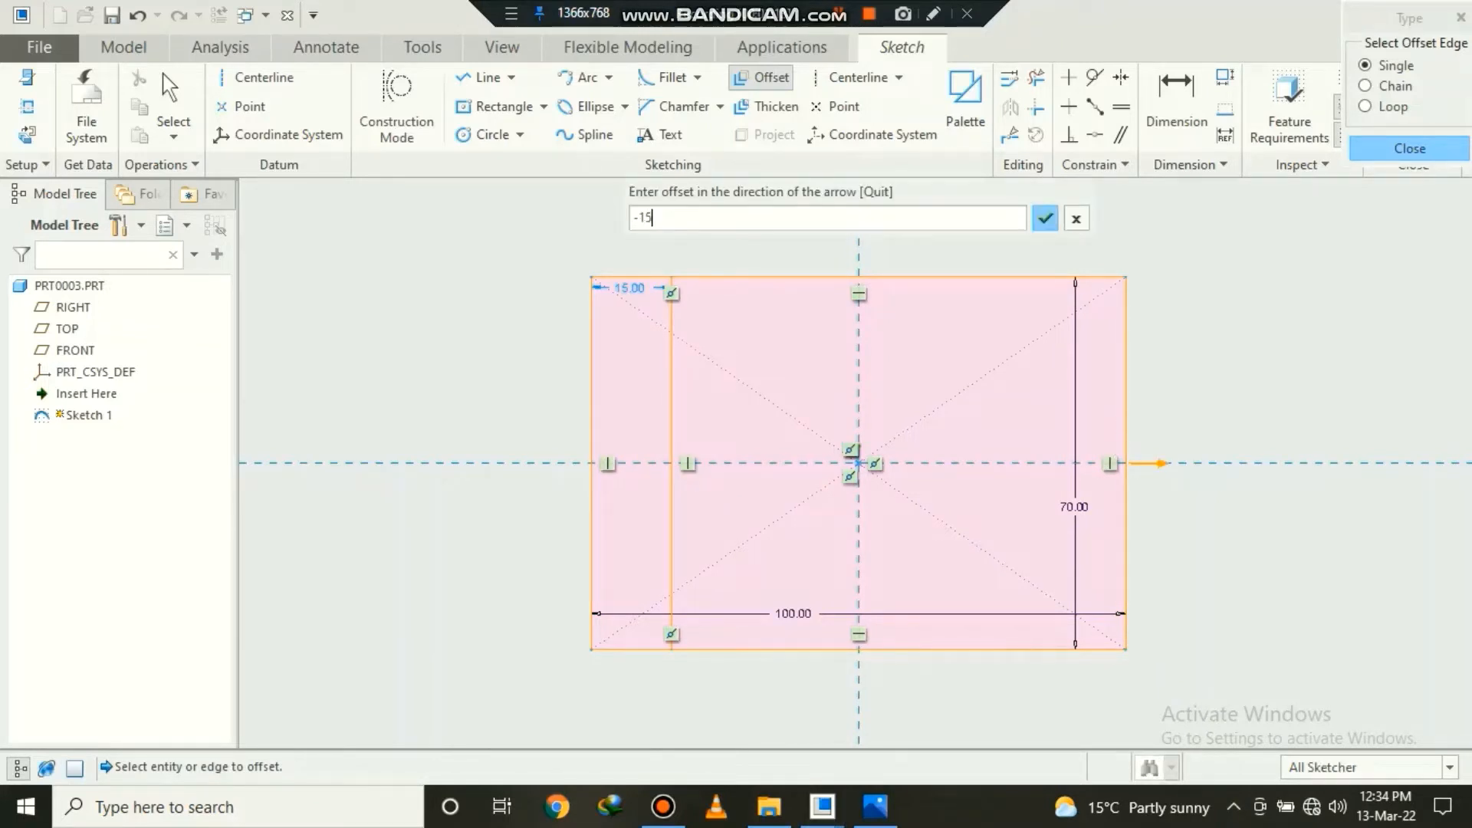
key(Return)
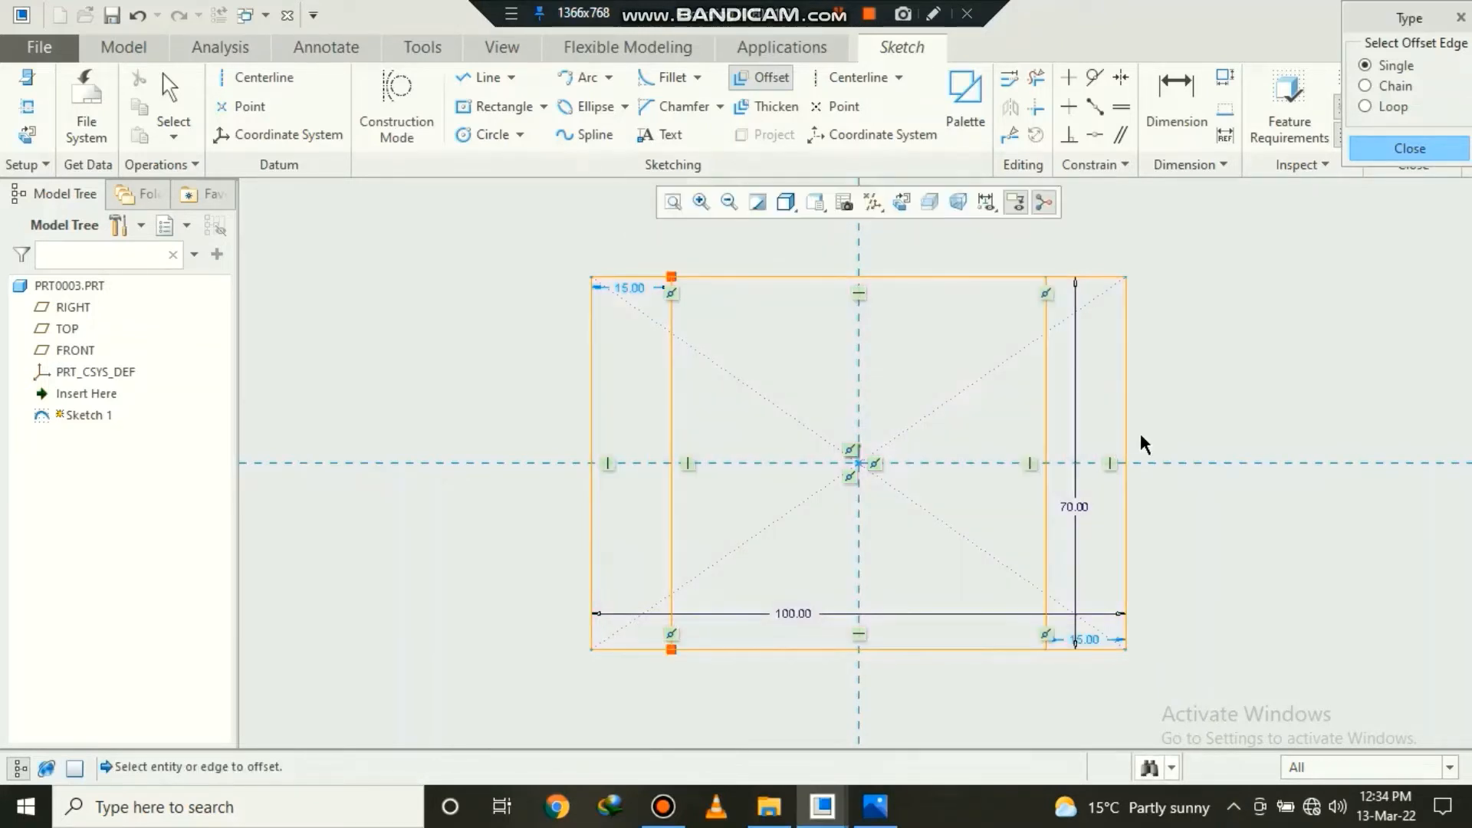
- Offset the rectangle's top edge 10 mm inward and finish the Offset command
click(952, 283)
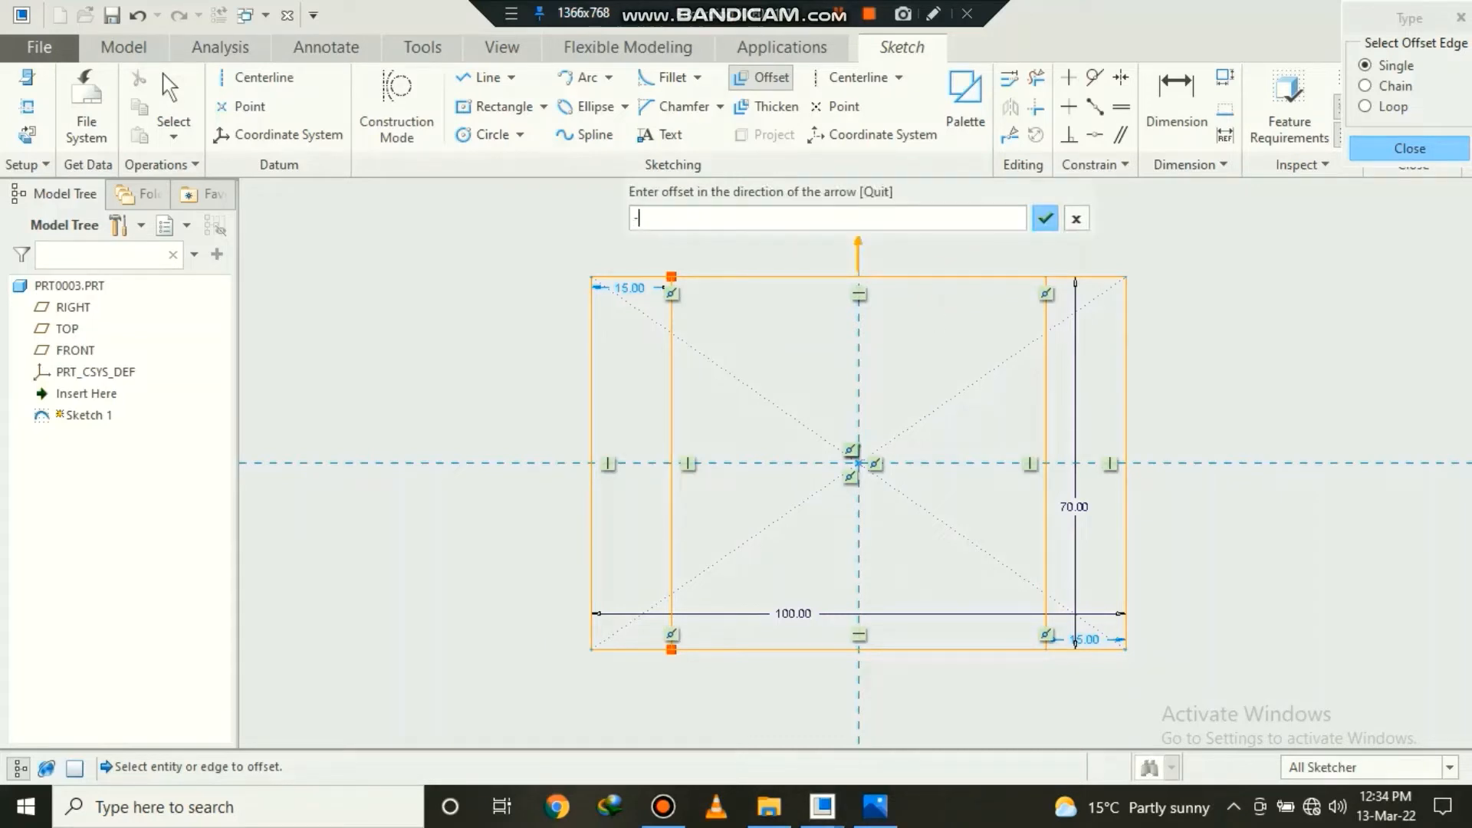
key(Return)
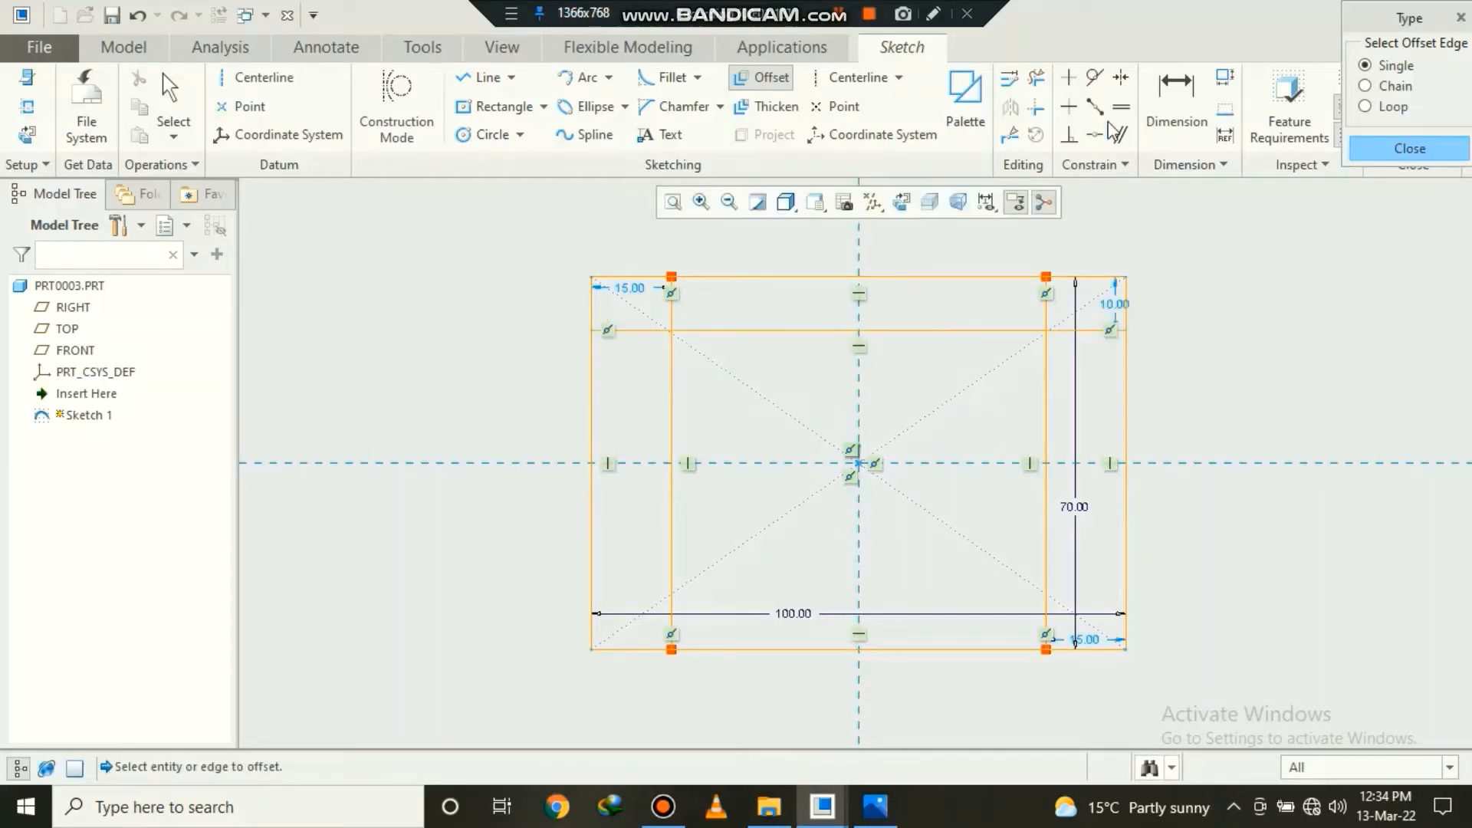
click(1407, 150)
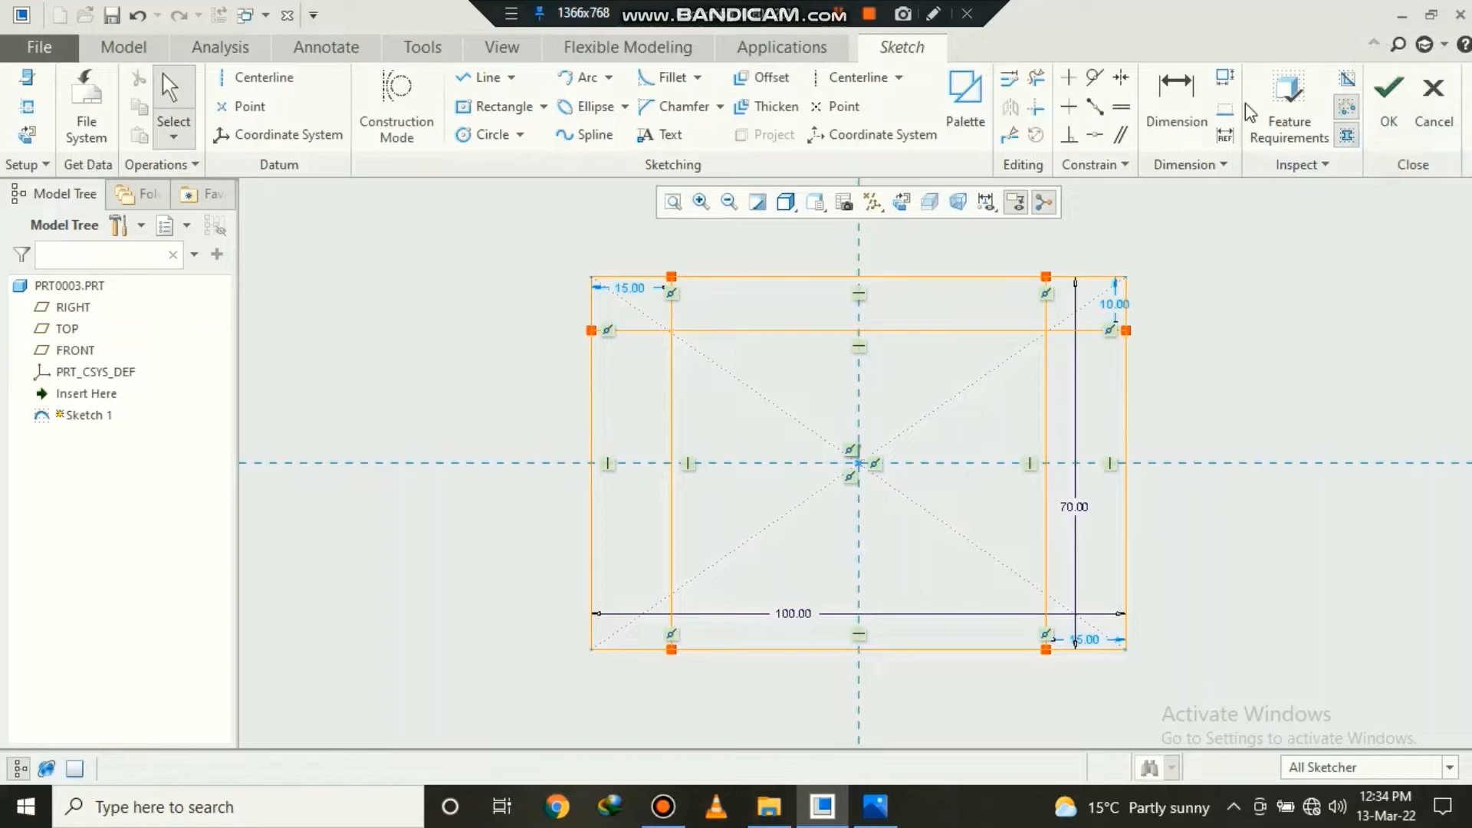
- Trim the rectangle's bottom edge between the two inner vertical lines and the overlapping line ends at the inner upper-left corner
click(1035, 77)
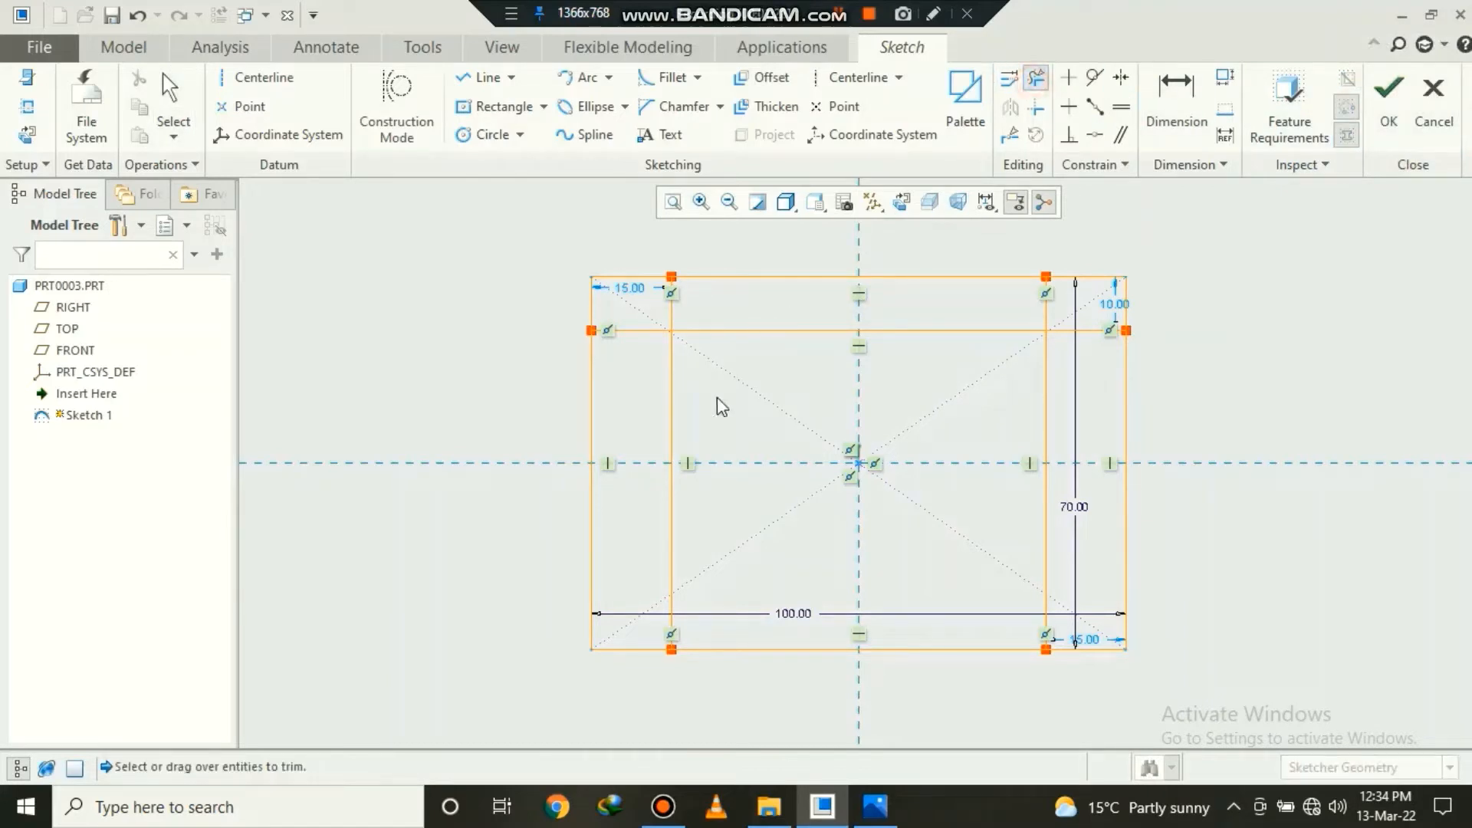
click(705, 649)
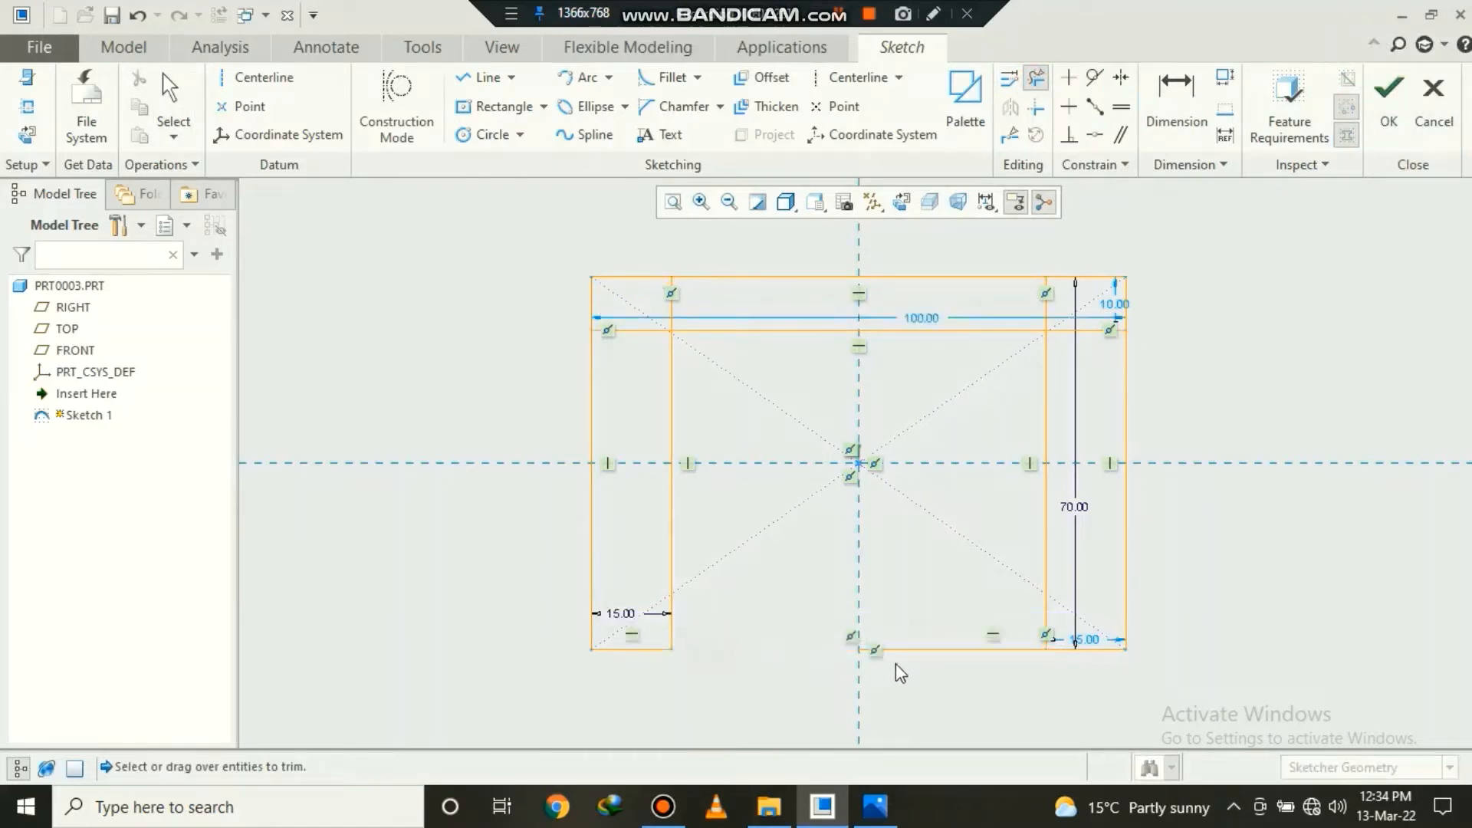
click(635, 331)
click(673, 297)
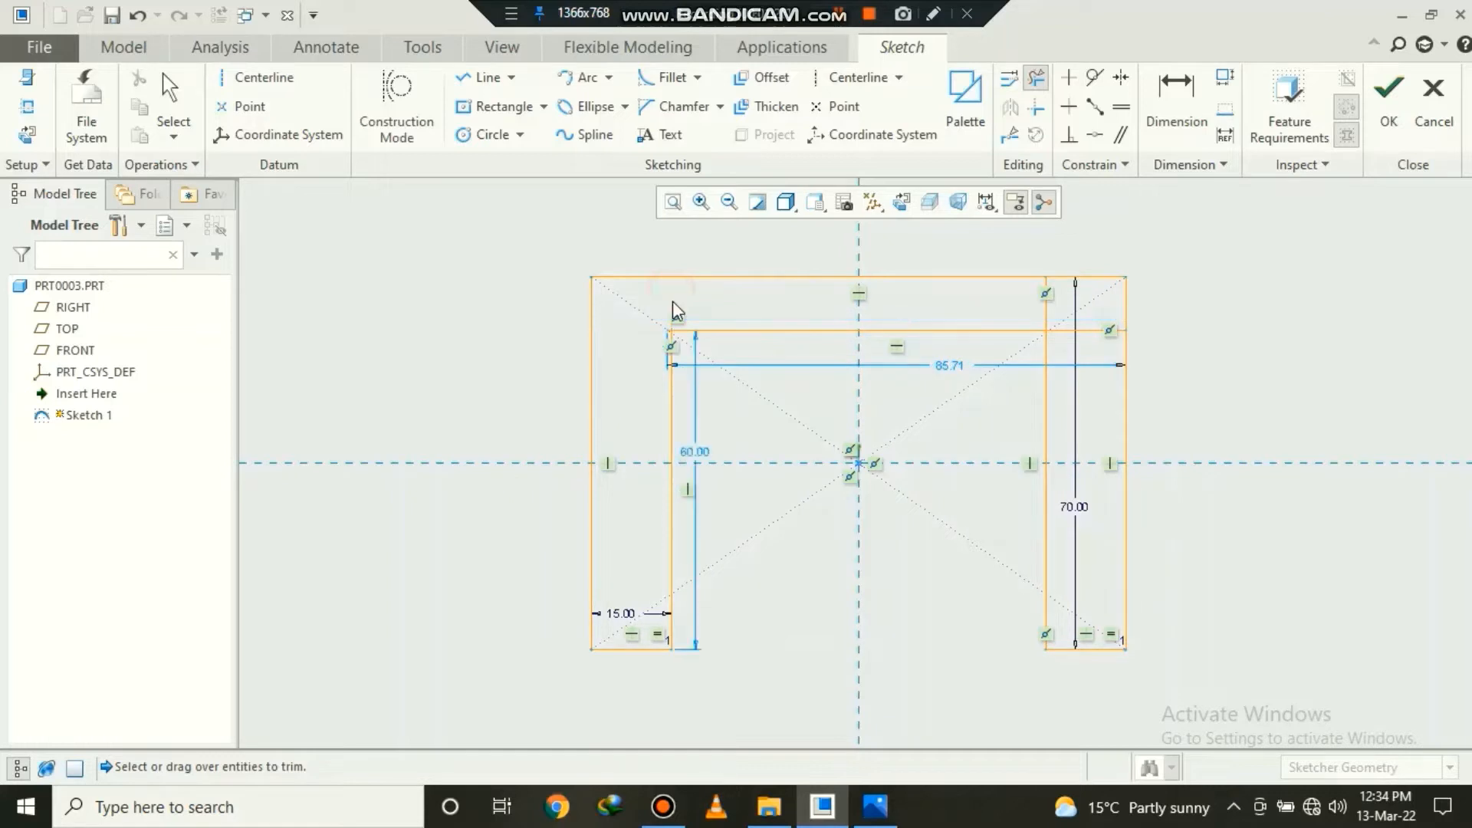
- Trim the overlapping line ends at the inner upper-right corner and finish the U-shaped profile sketch
scroll(673, 315, down, 6)
scroll(601, 440, up, 5)
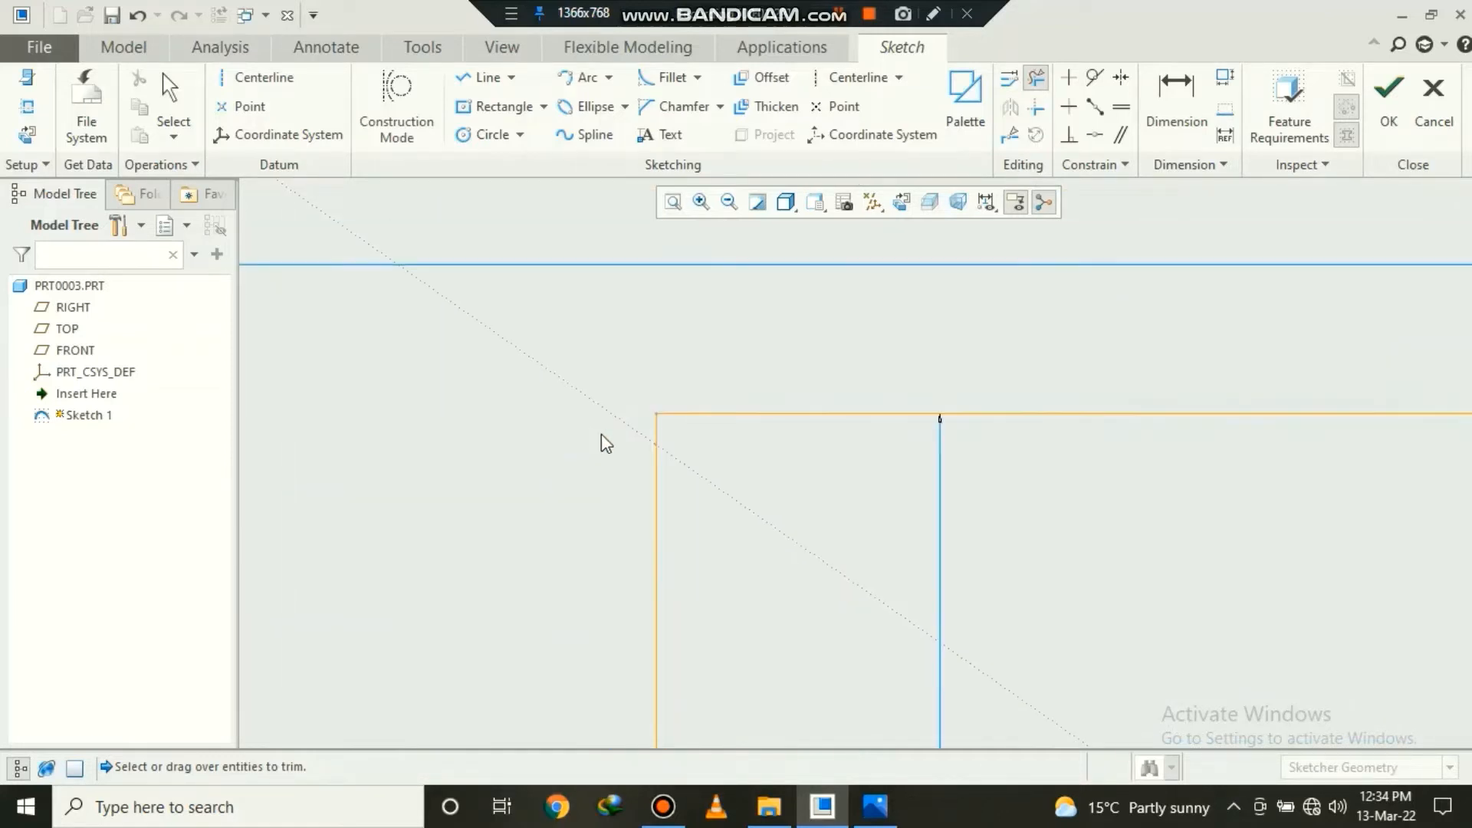
scroll(1070, 457, down, 5)
scroll(1068, 445, down, 3)
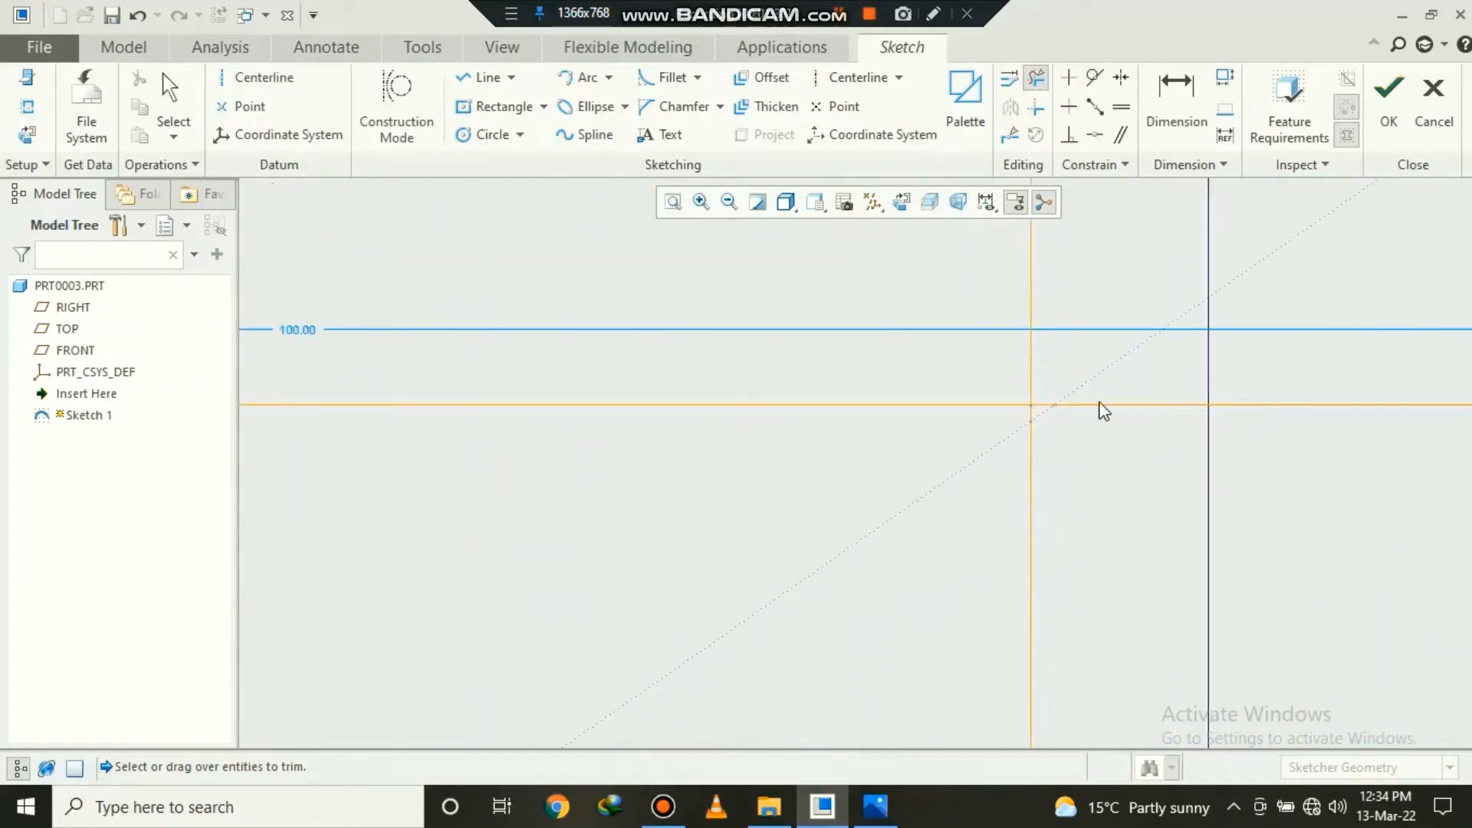
click(1099, 403)
scroll(1058, 402, down, 3)
click(1034, 407)
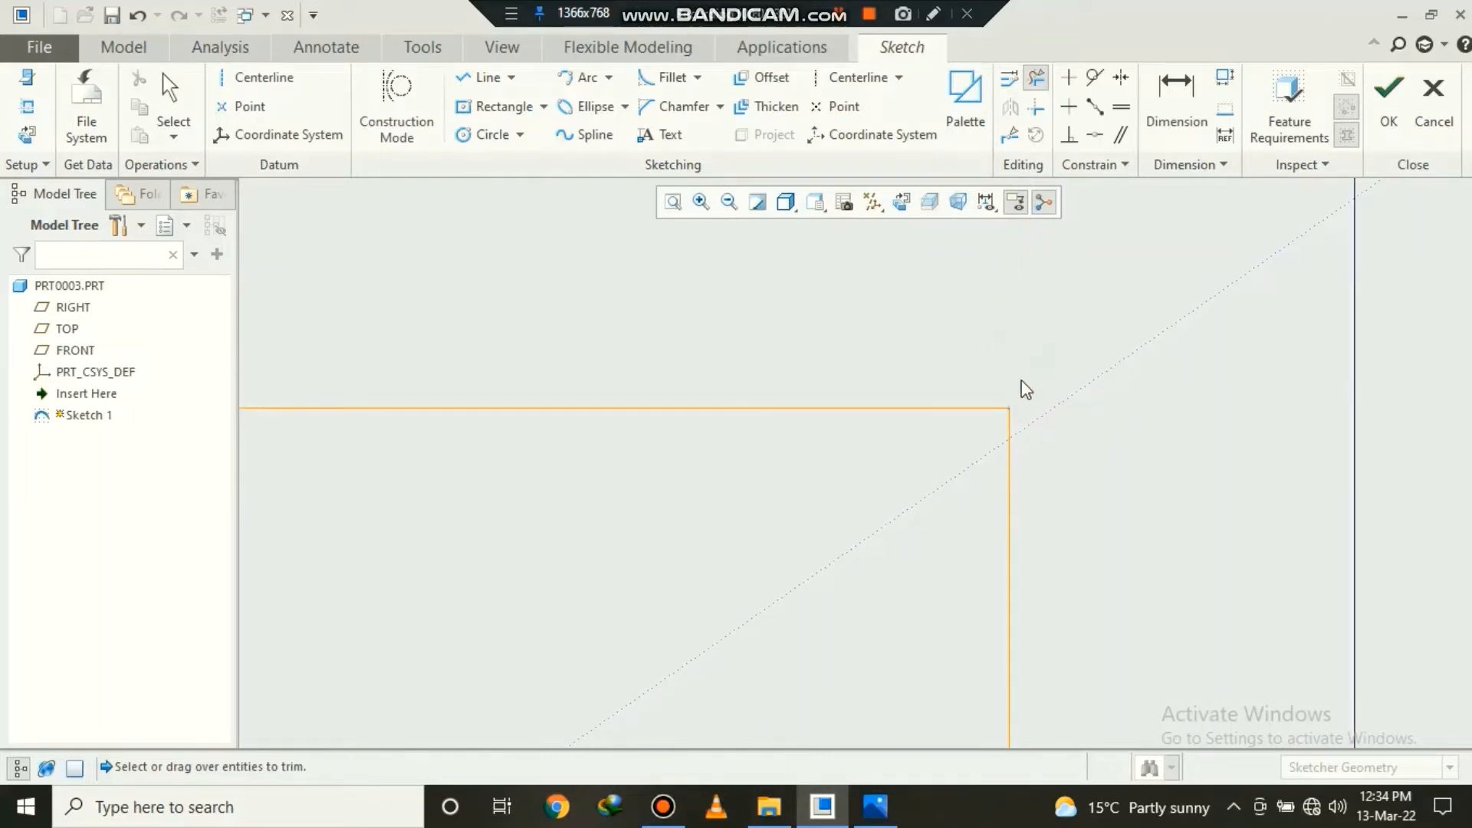
scroll(1031, 393, up, 8)
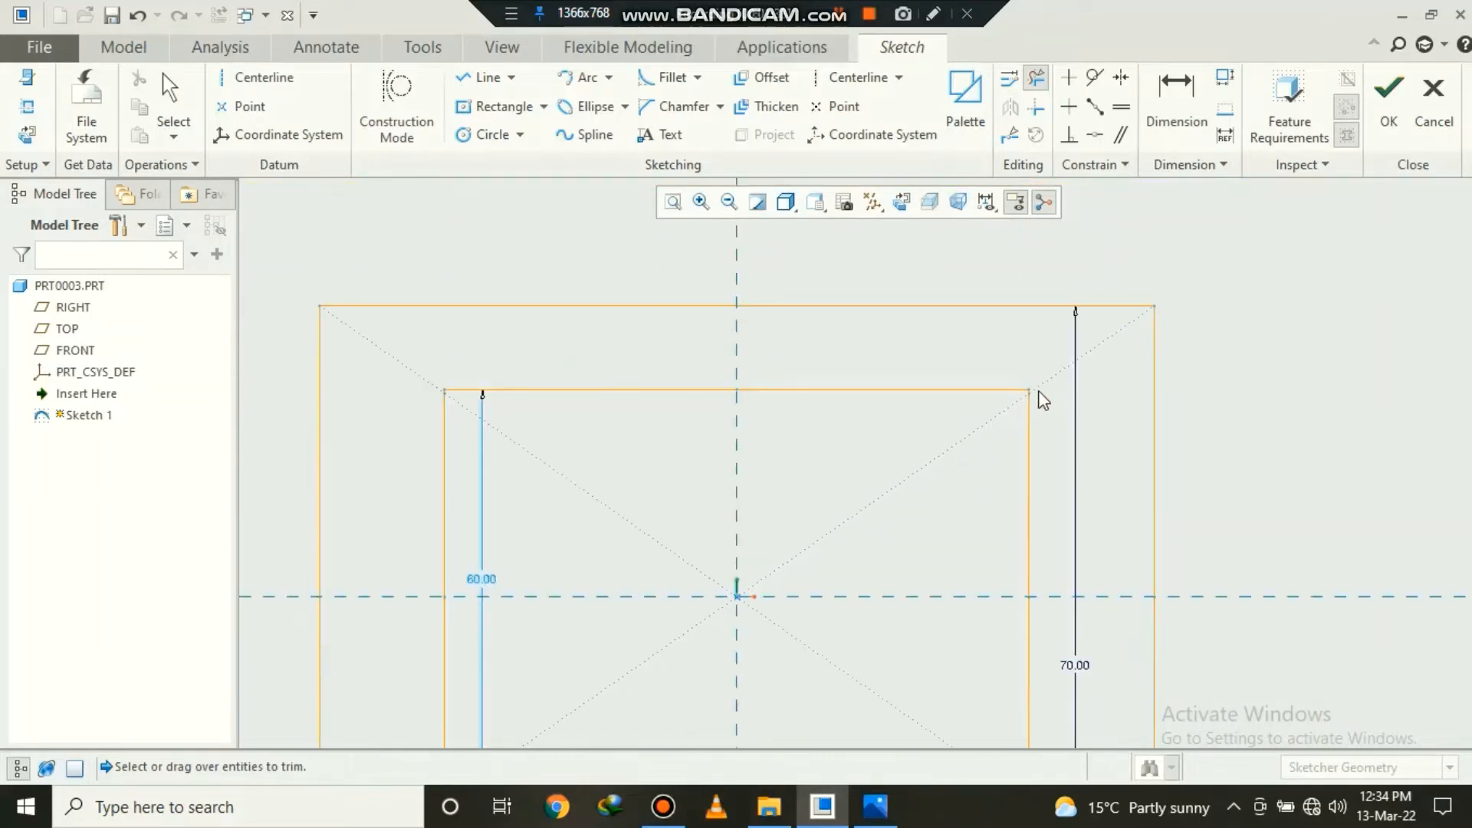
click(1388, 96)
- Extrude the U-shaped profile symmetrically about its sketch plane to a total depth of 80 mm
mouse_move(951, 480)
middle_down()
mouse_move(936, 445)
mouse_move(1005, 332)
middle_up()
scroll(1005, 332, down, 6)
scroll(1063, 393, up, 6)
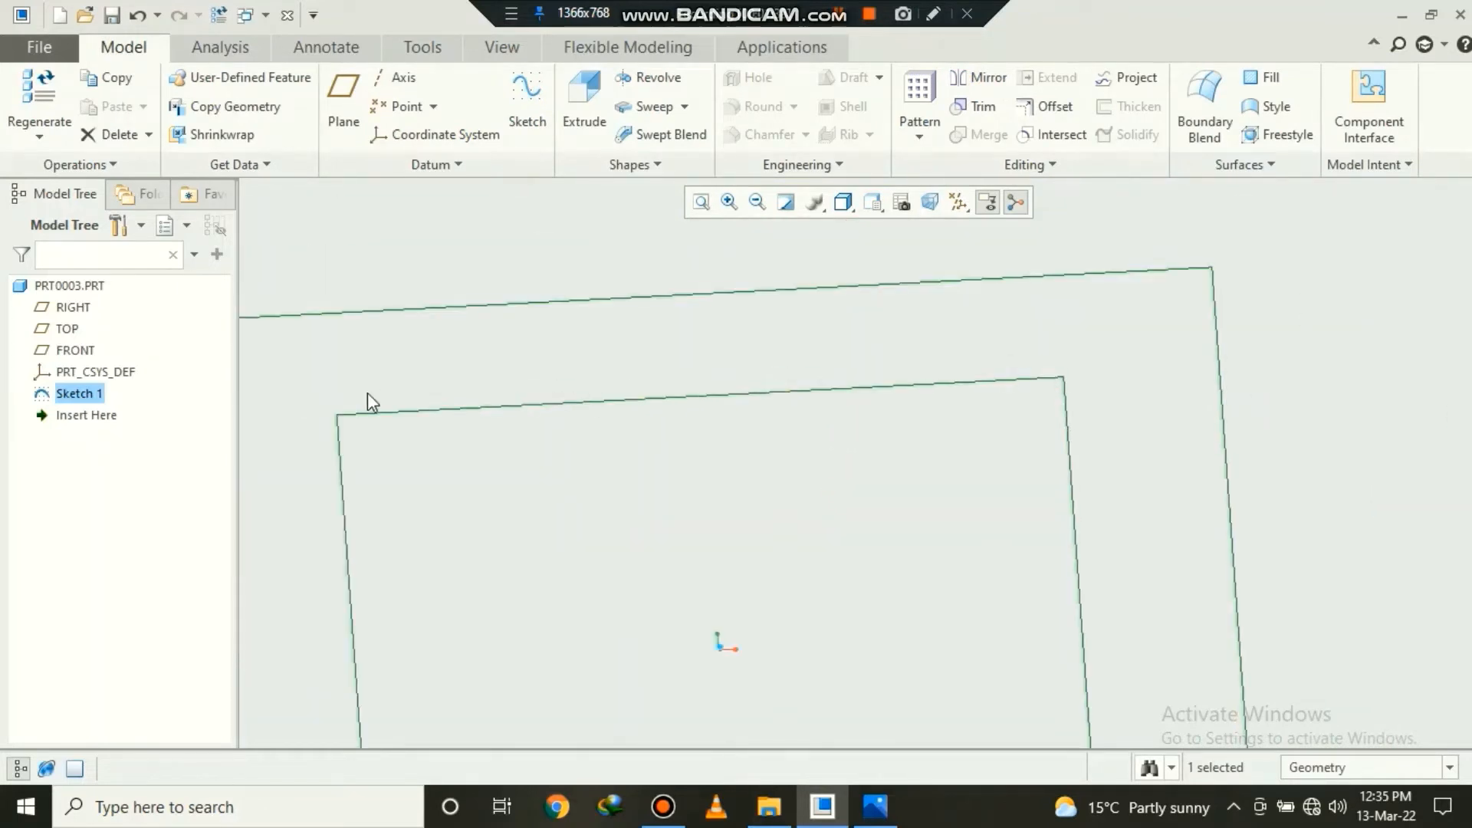
click(576, 115)
middle_drag(653, 329, 600, 348)
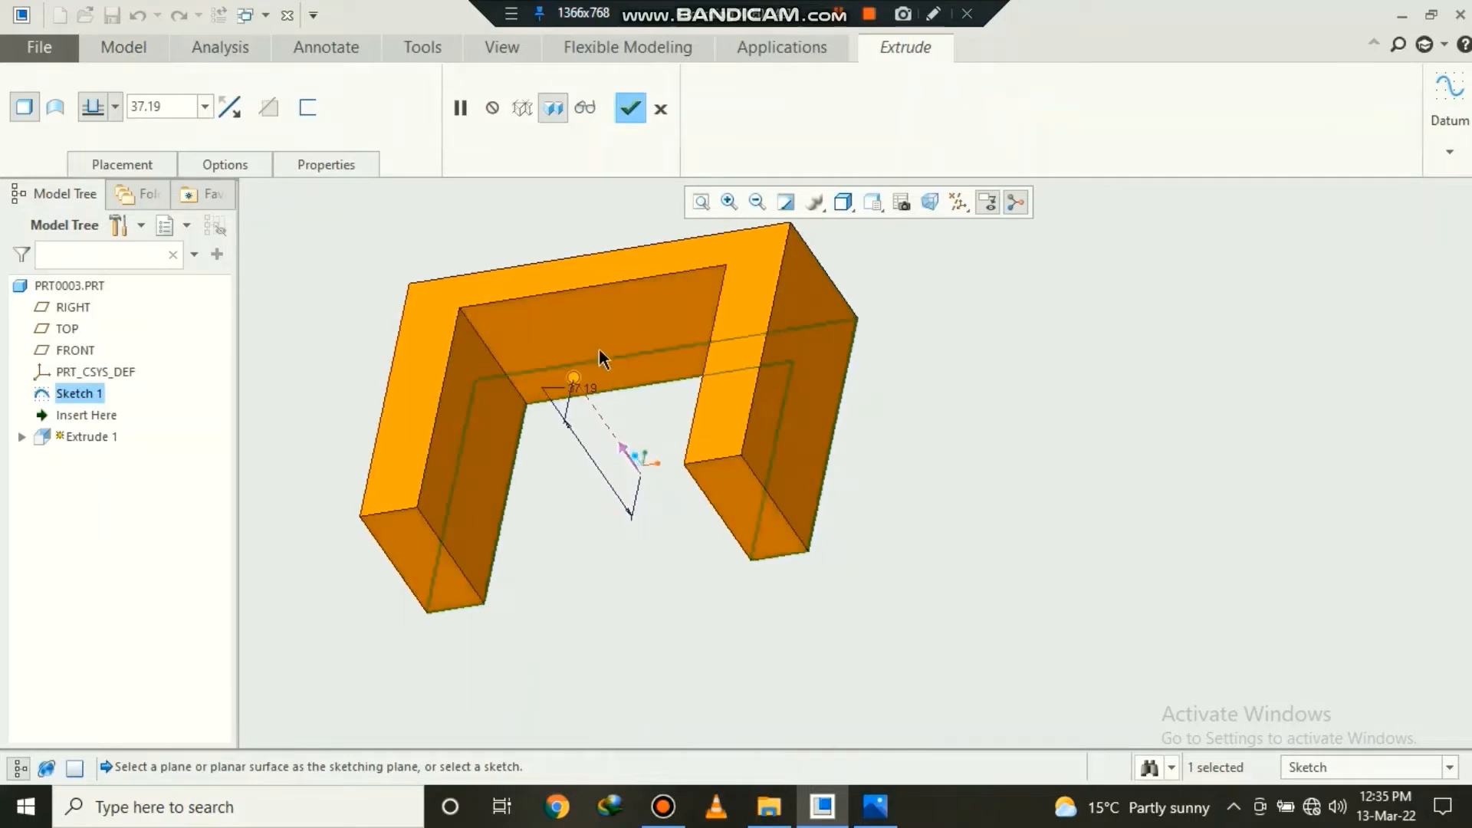
click(115, 107)
click(105, 173)
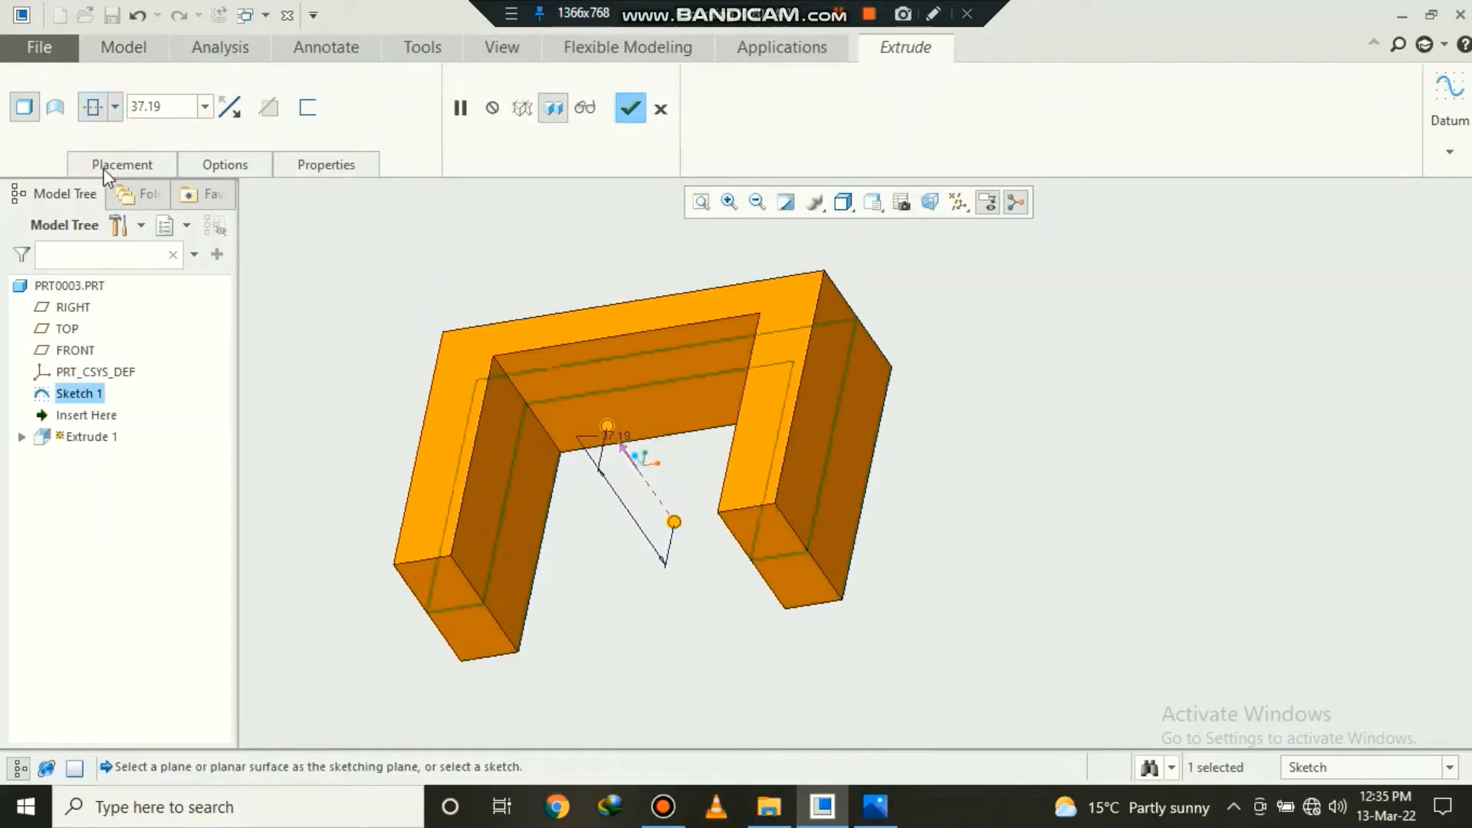
double_click(193, 106)
text(80)
key(Return)
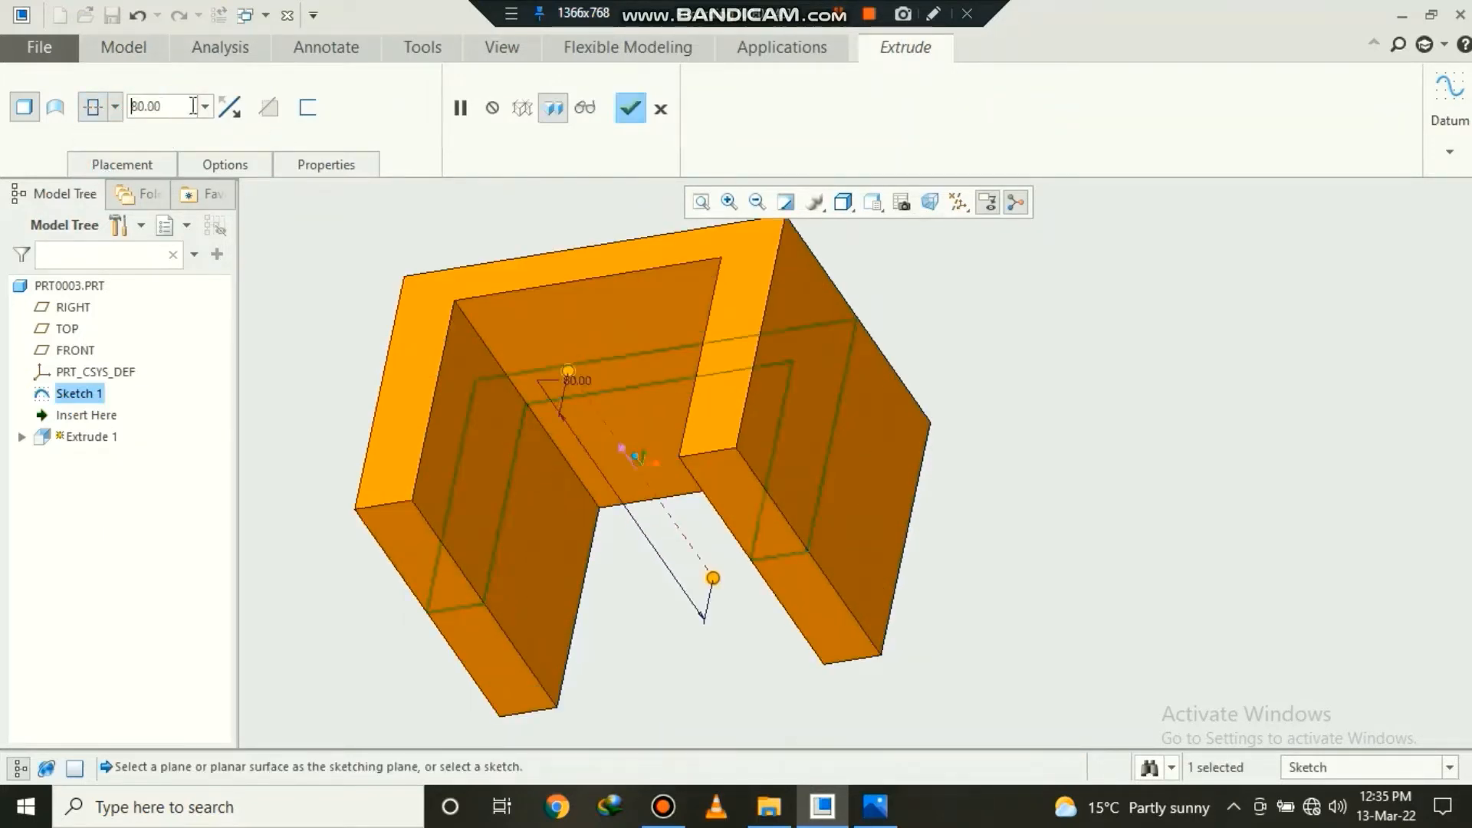
click(631, 109)
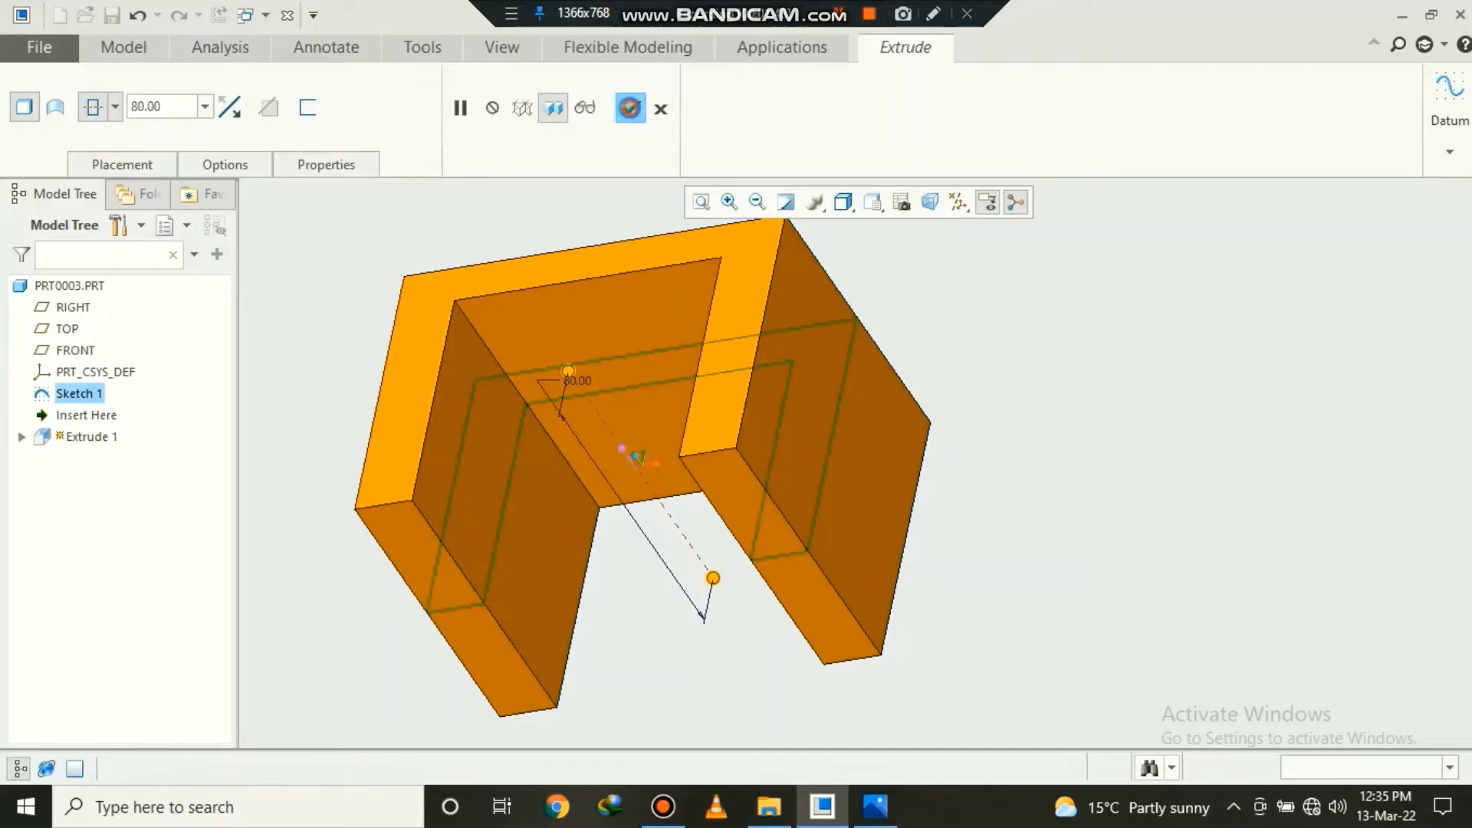
- Set the model's display style to Shading With Edges
scroll(591, 475, down, 2)
click(843, 203)
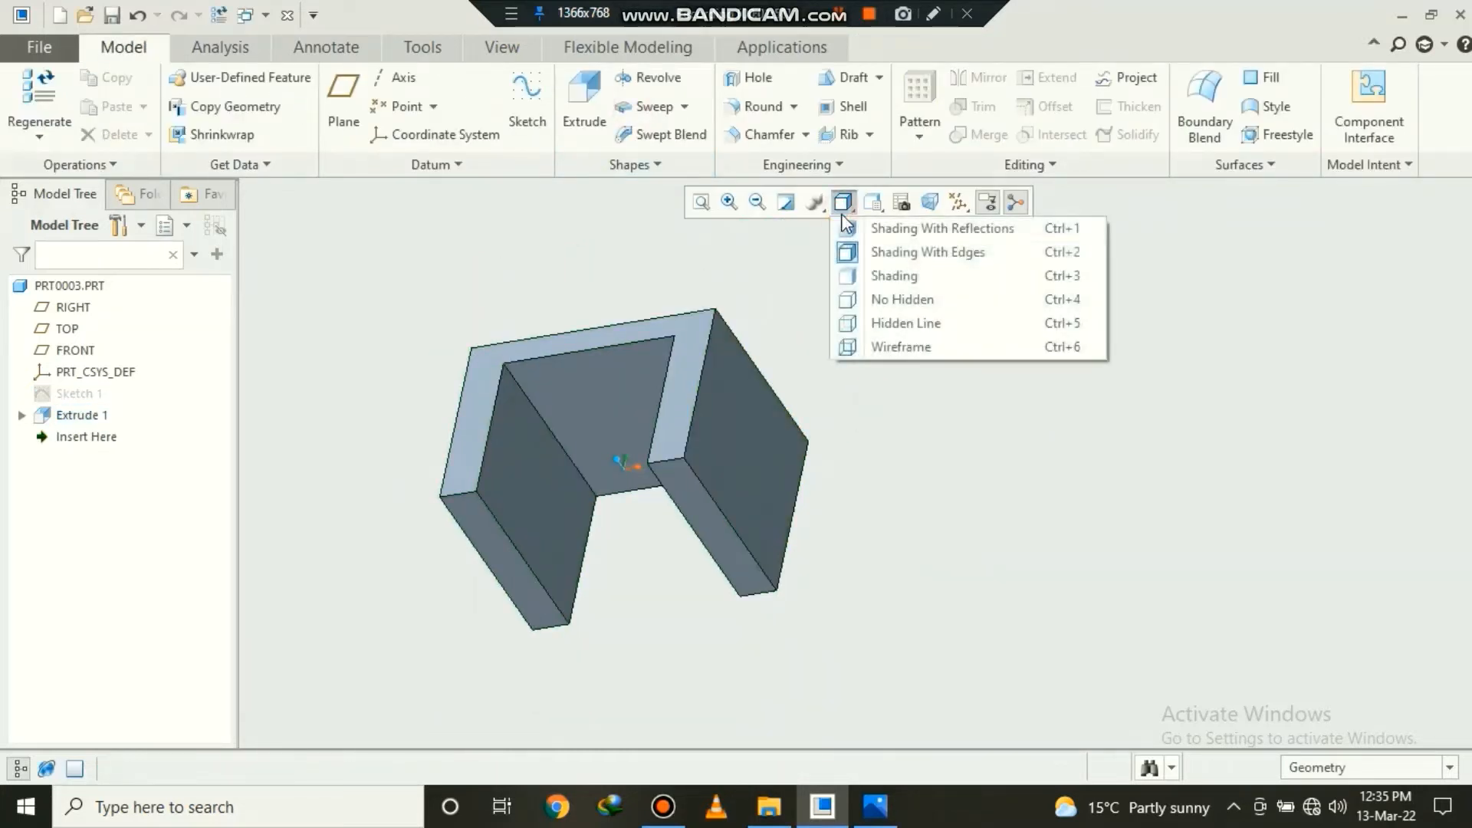
click(846, 246)
- Start a sketch on the outer side face of the bracket's right leg, viewed square to the sketch plane
middle_drag(838, 393, 657, 414)
click(640, 412)
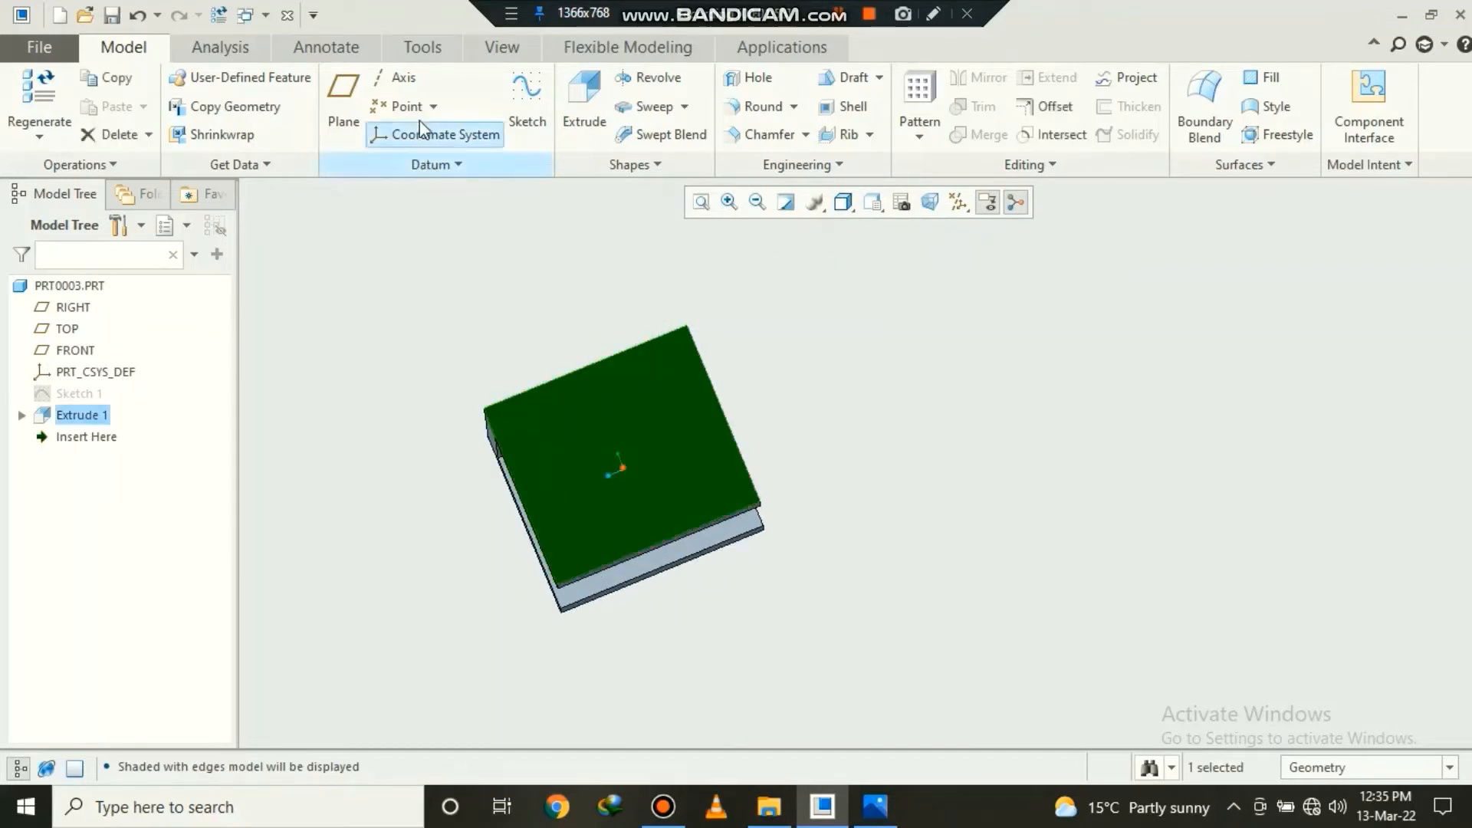
click(526, 103)
click(902, 202)
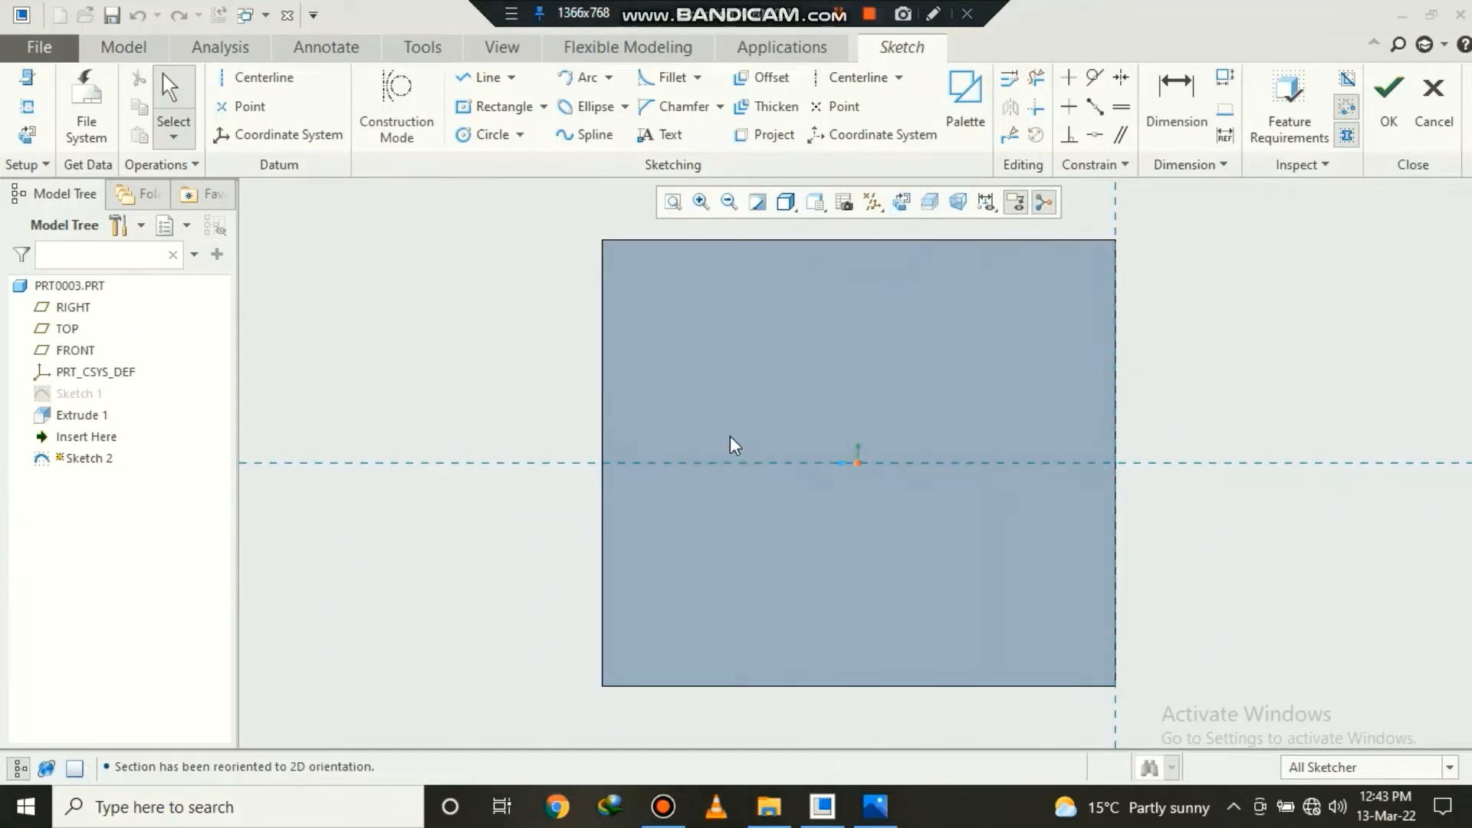
scroll(734, 444, down, 2)
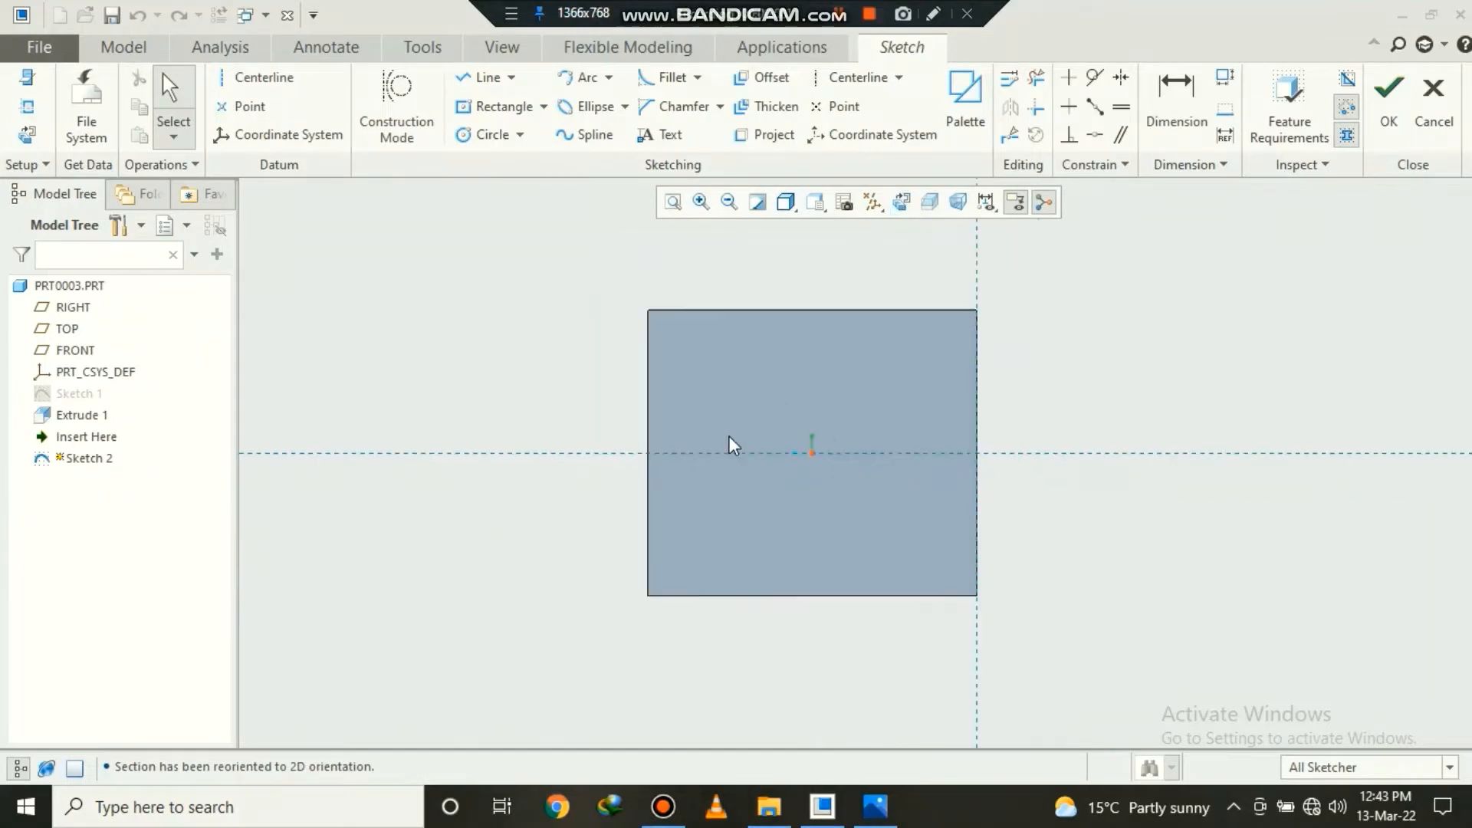
- Add the side face's left and bottom edges as sketch references
click(26, 107)
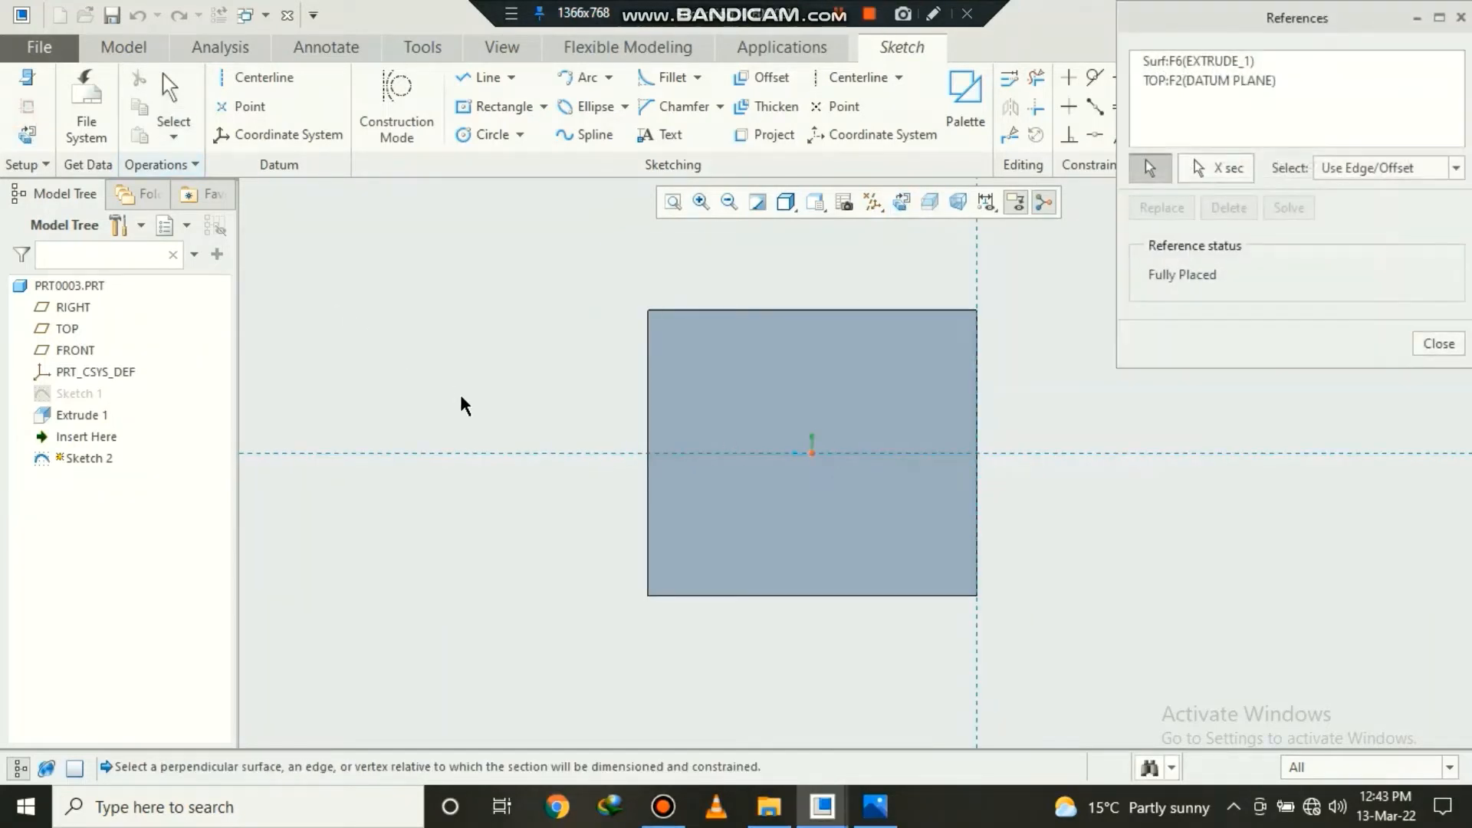
click(647, 414)
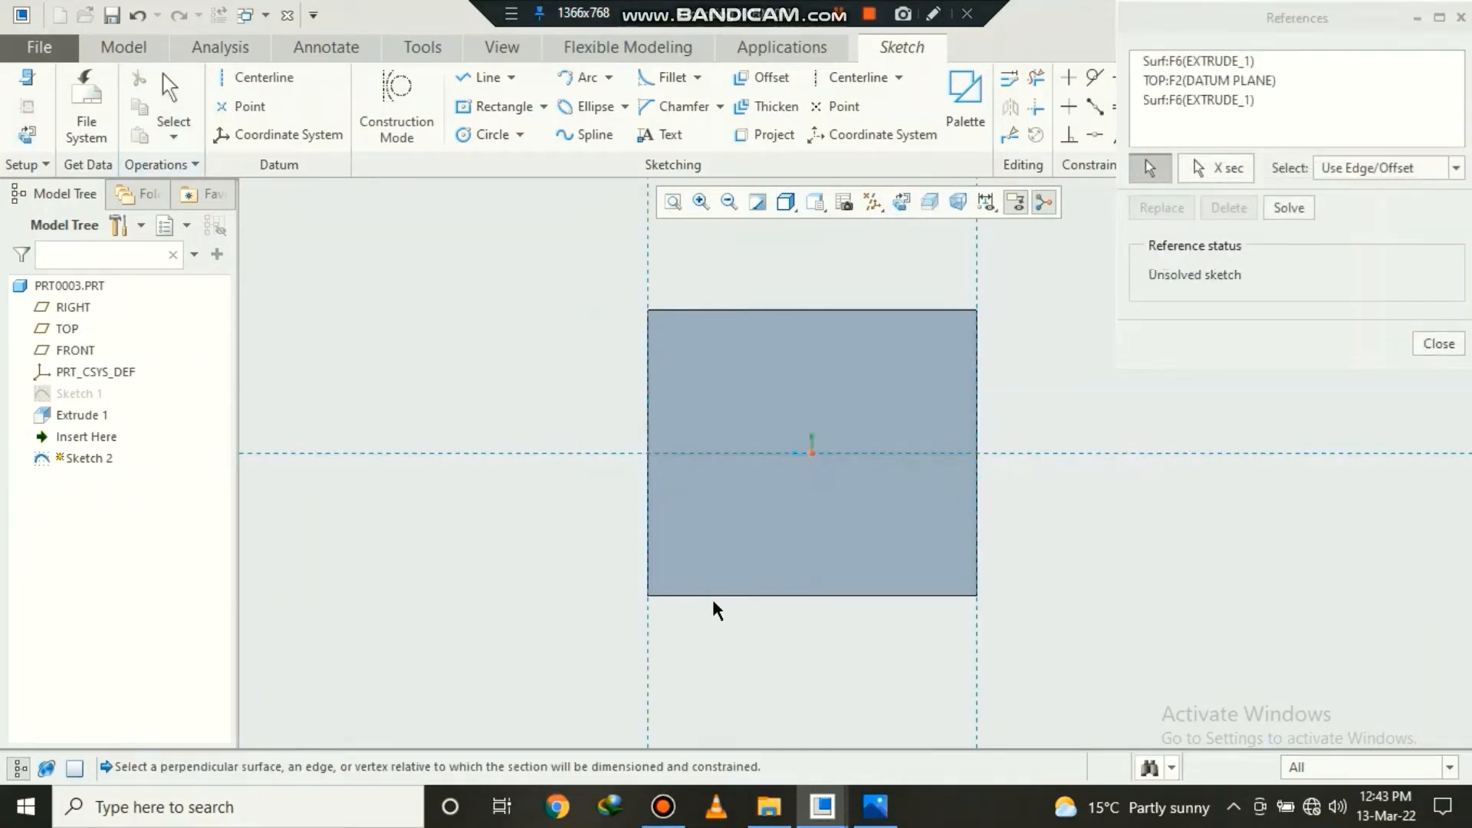
click(738, 592)
click(1439, 344)
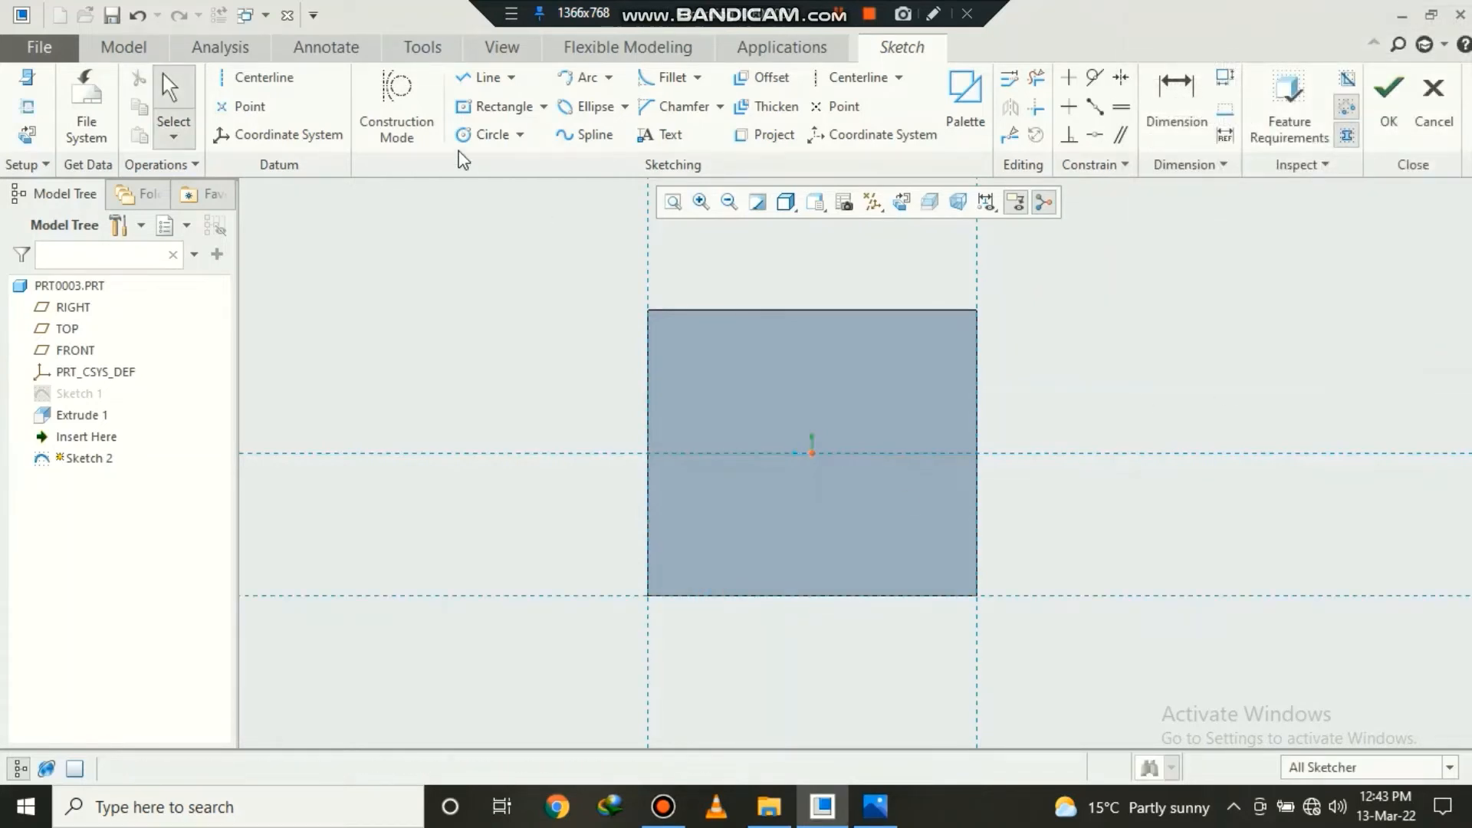
- Sketch two concentric circles about 56 mm and 77 mm in diameter, centred slightly above the middle of the side face
click(492, 134)
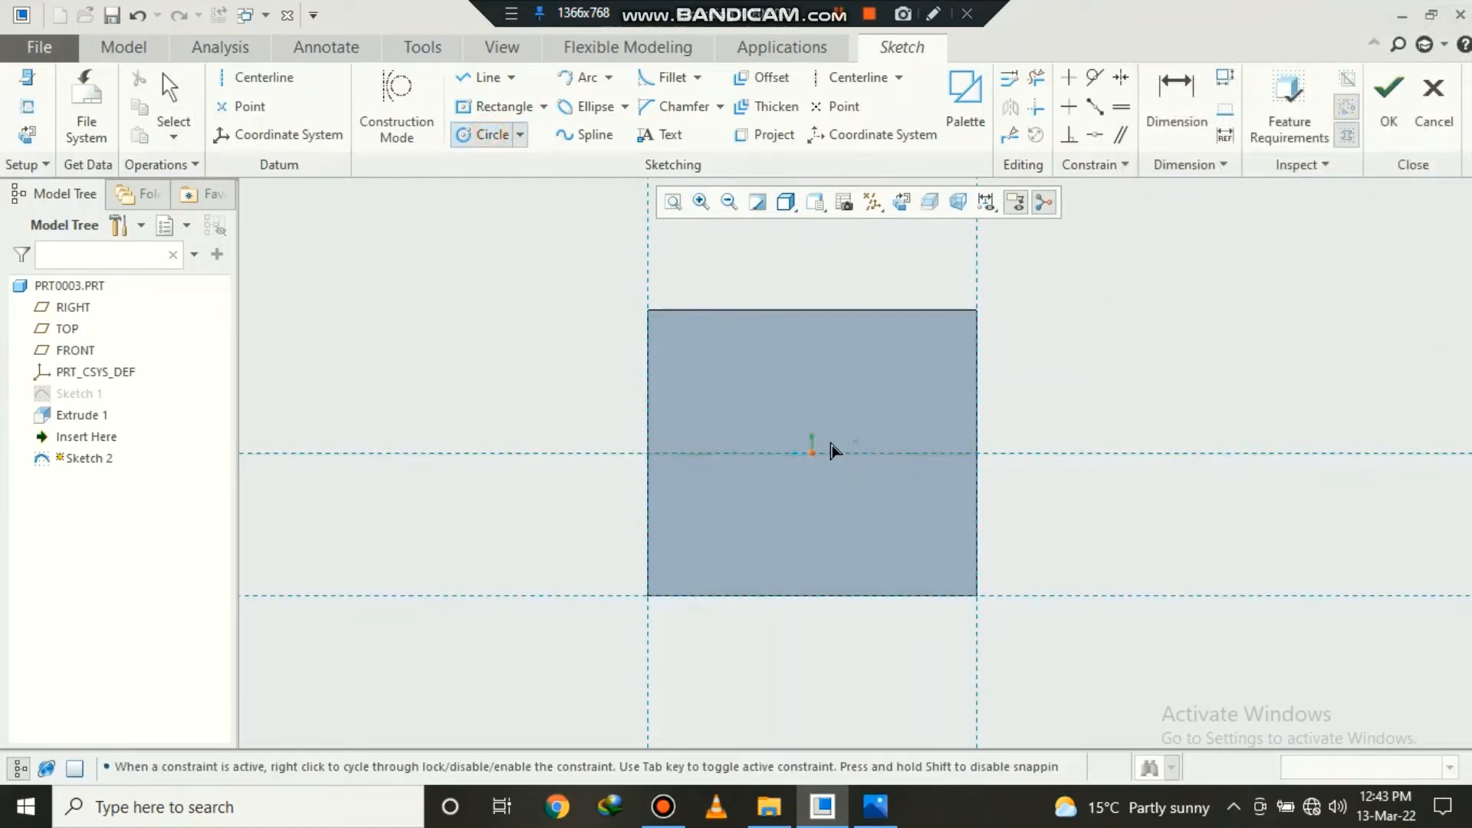
click(805, 420)
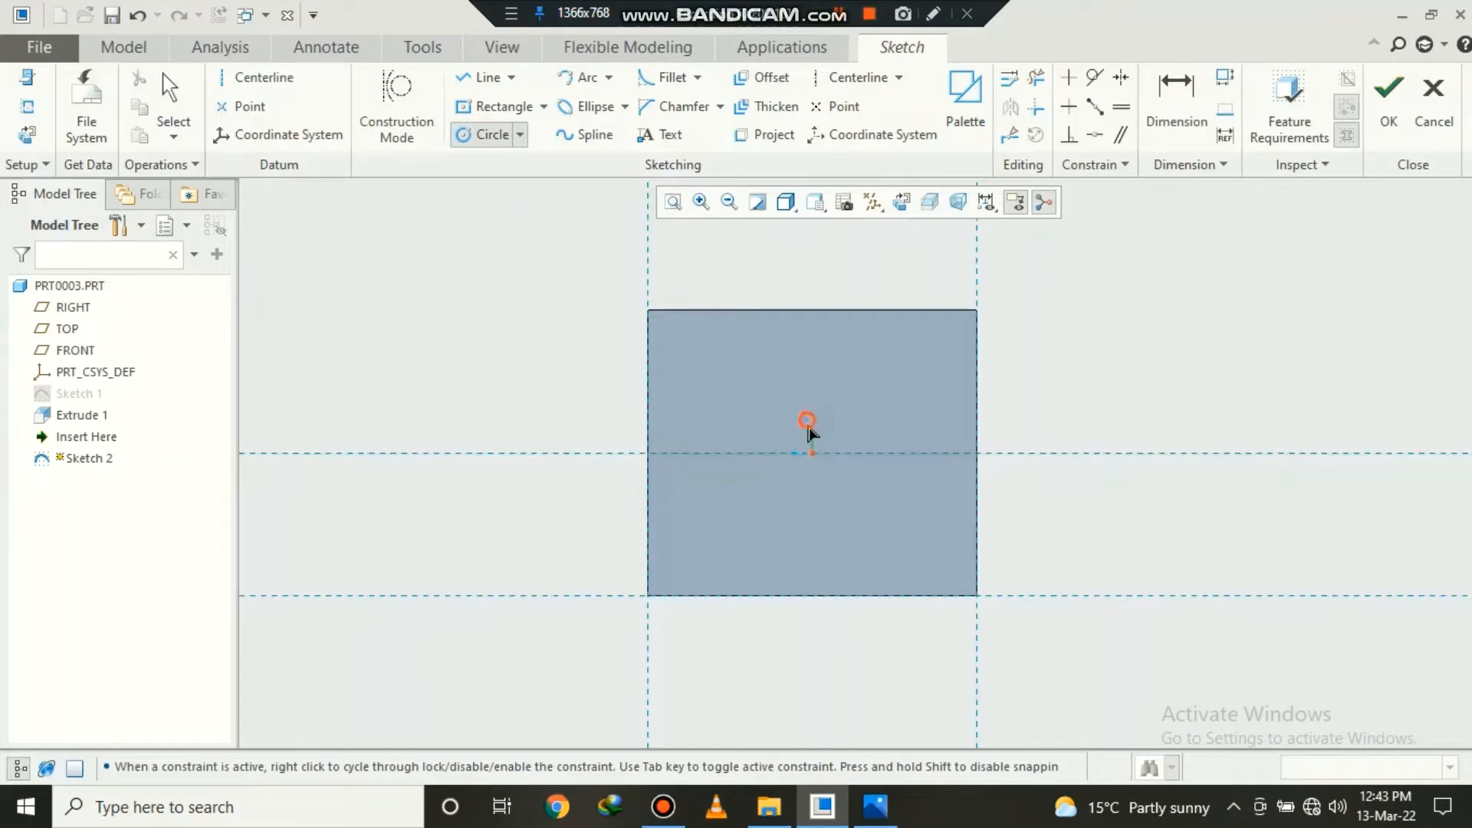
click(830, 532)
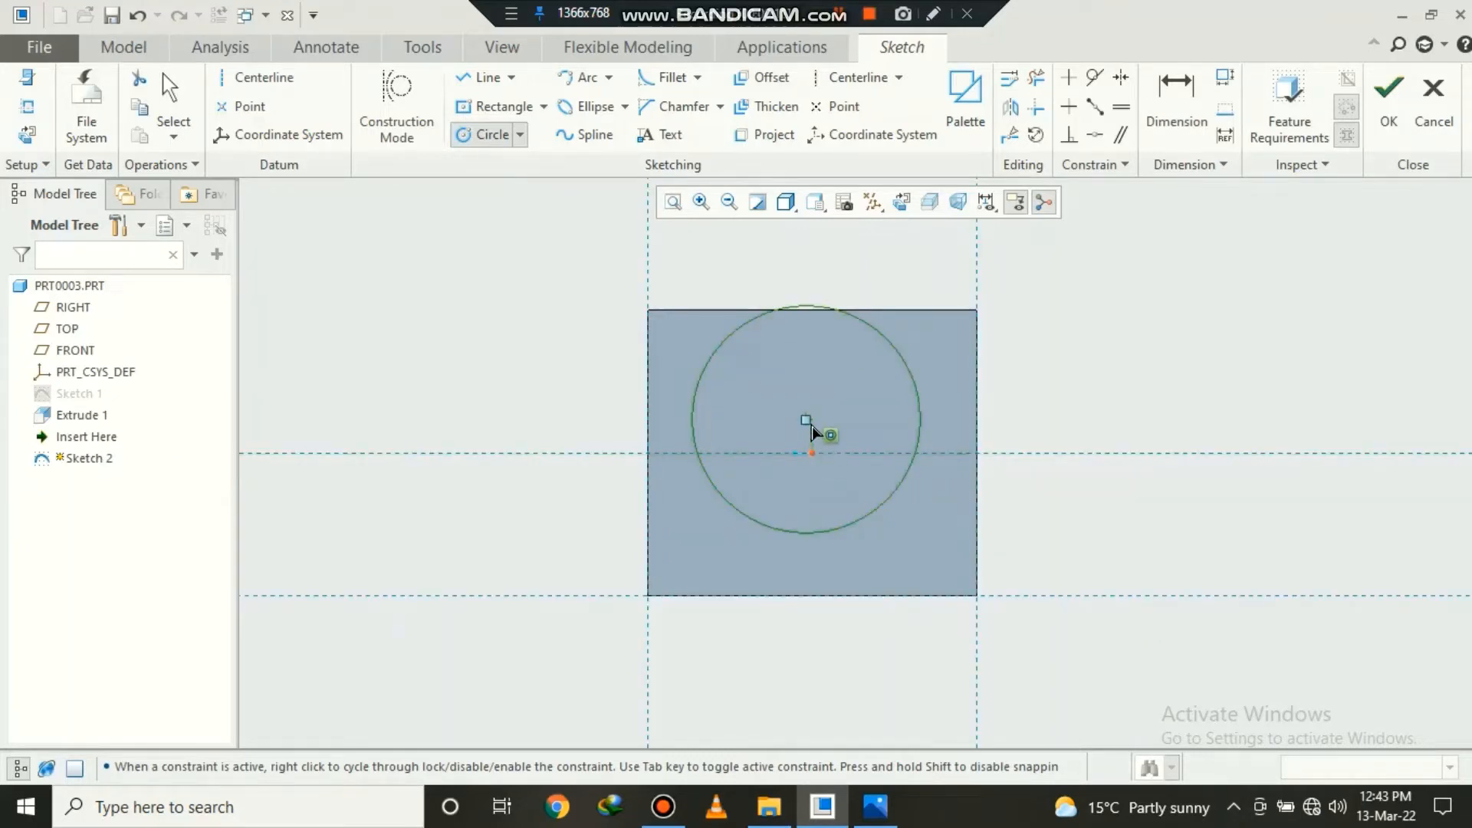
click(805, 421)
click(875, 560)
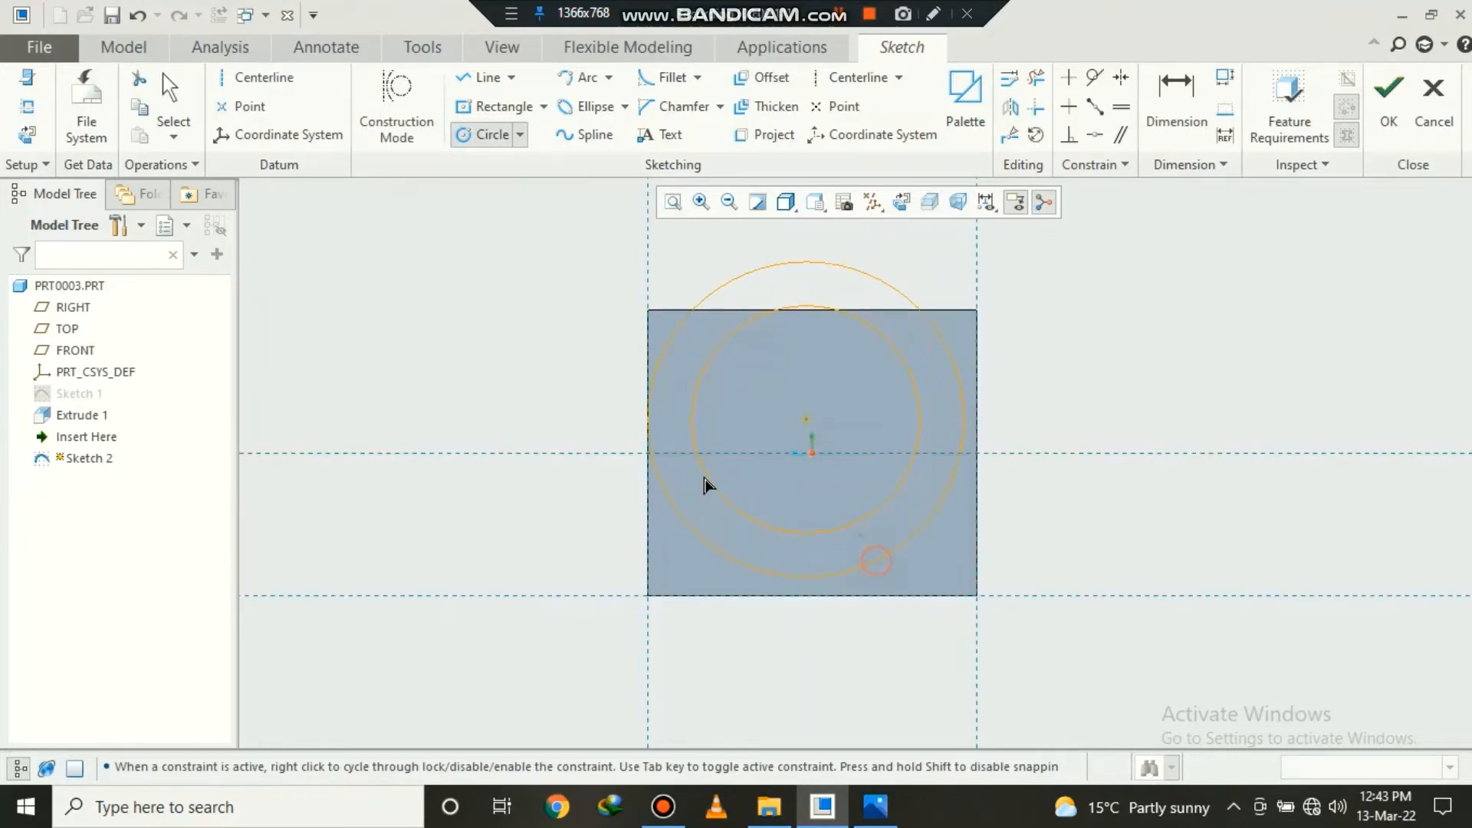
middle_click(552, 476)
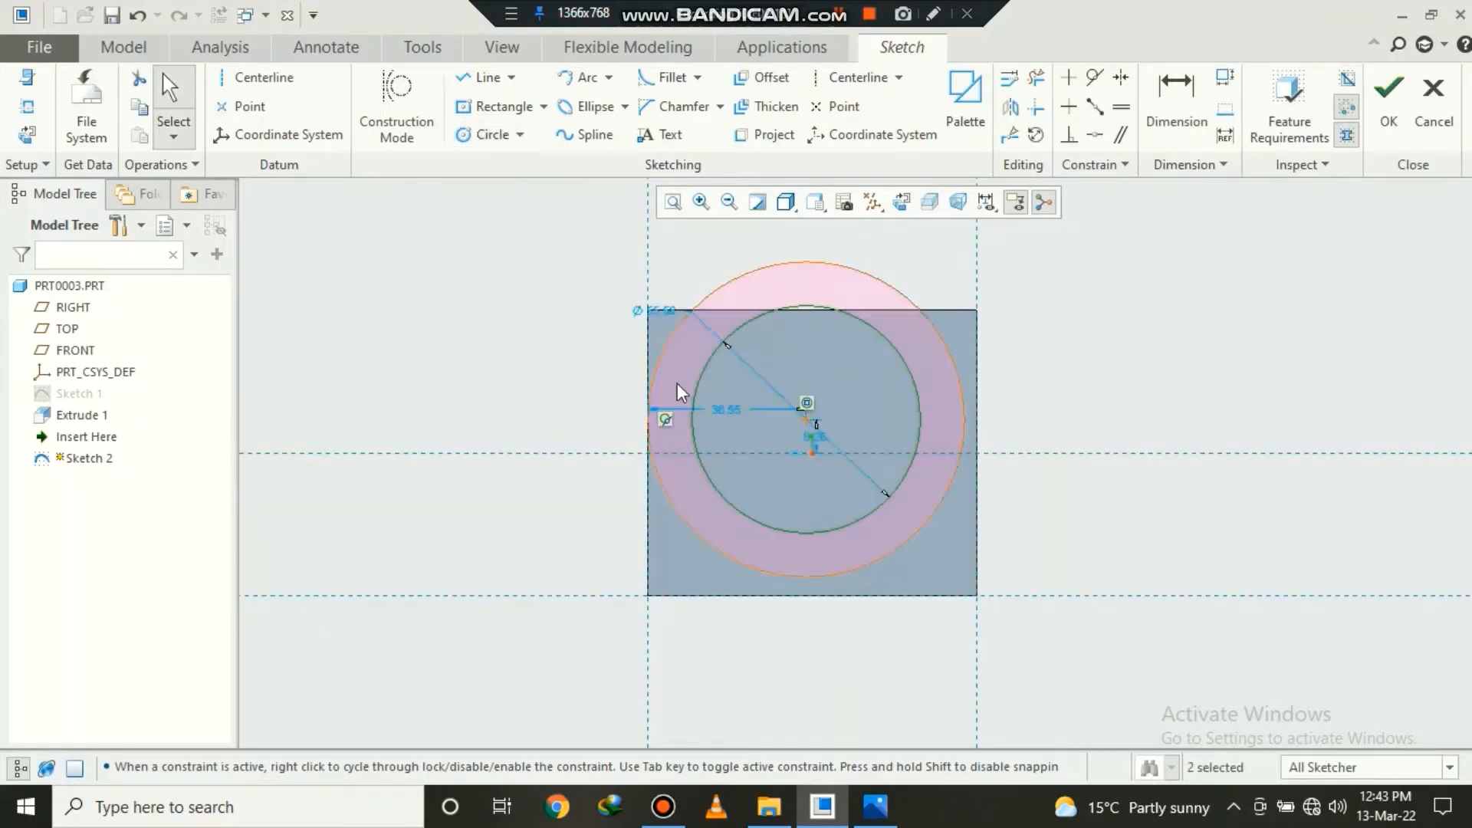
- Set the inner circle's diameter to 40 mm and the outer circle's diameter to 80 mm
double_click(660, 310)
text(40)
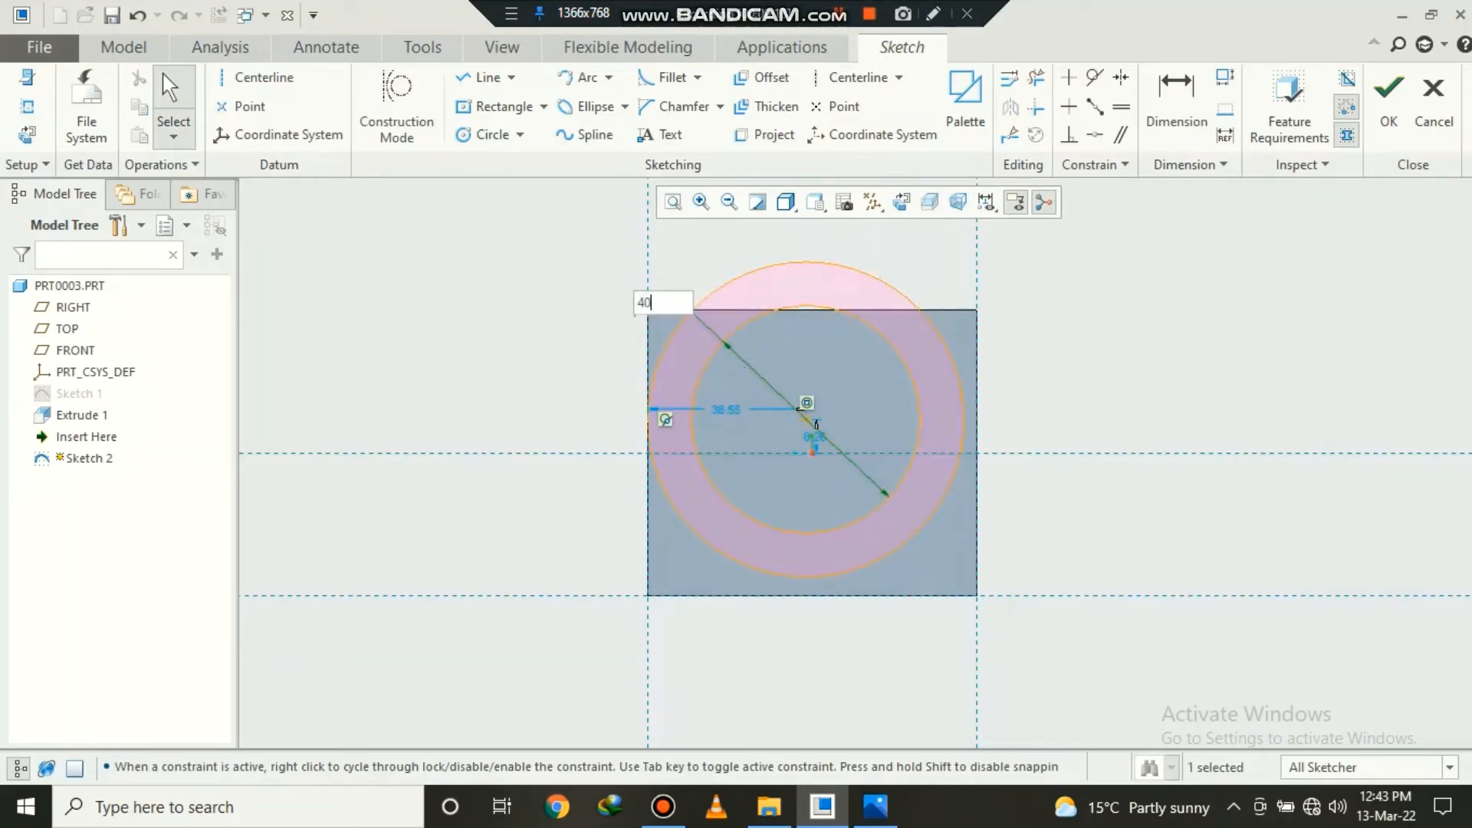
key(Return)
scroll(853, 258, down, 1)
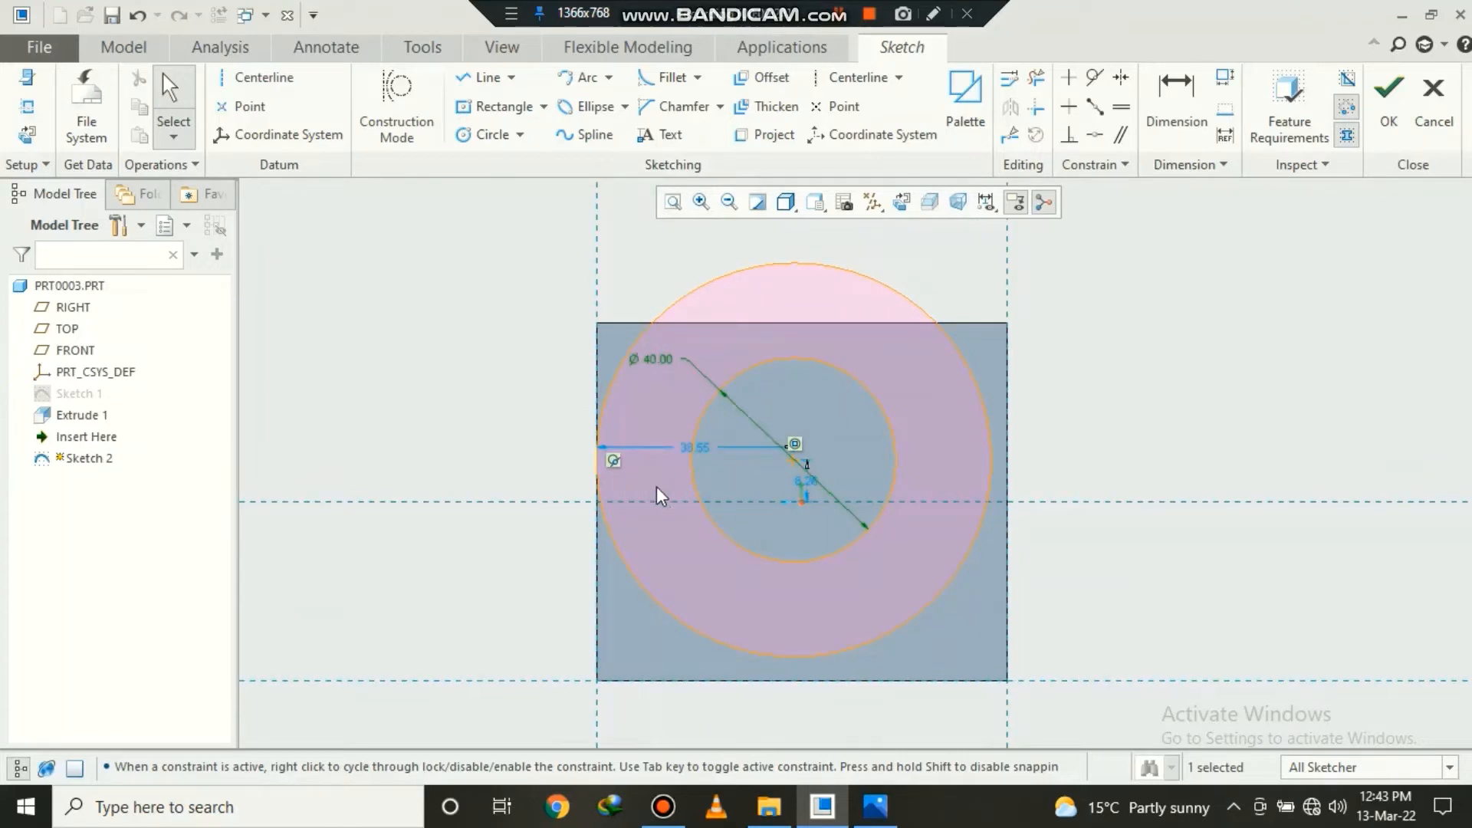
double_click(614, 463)
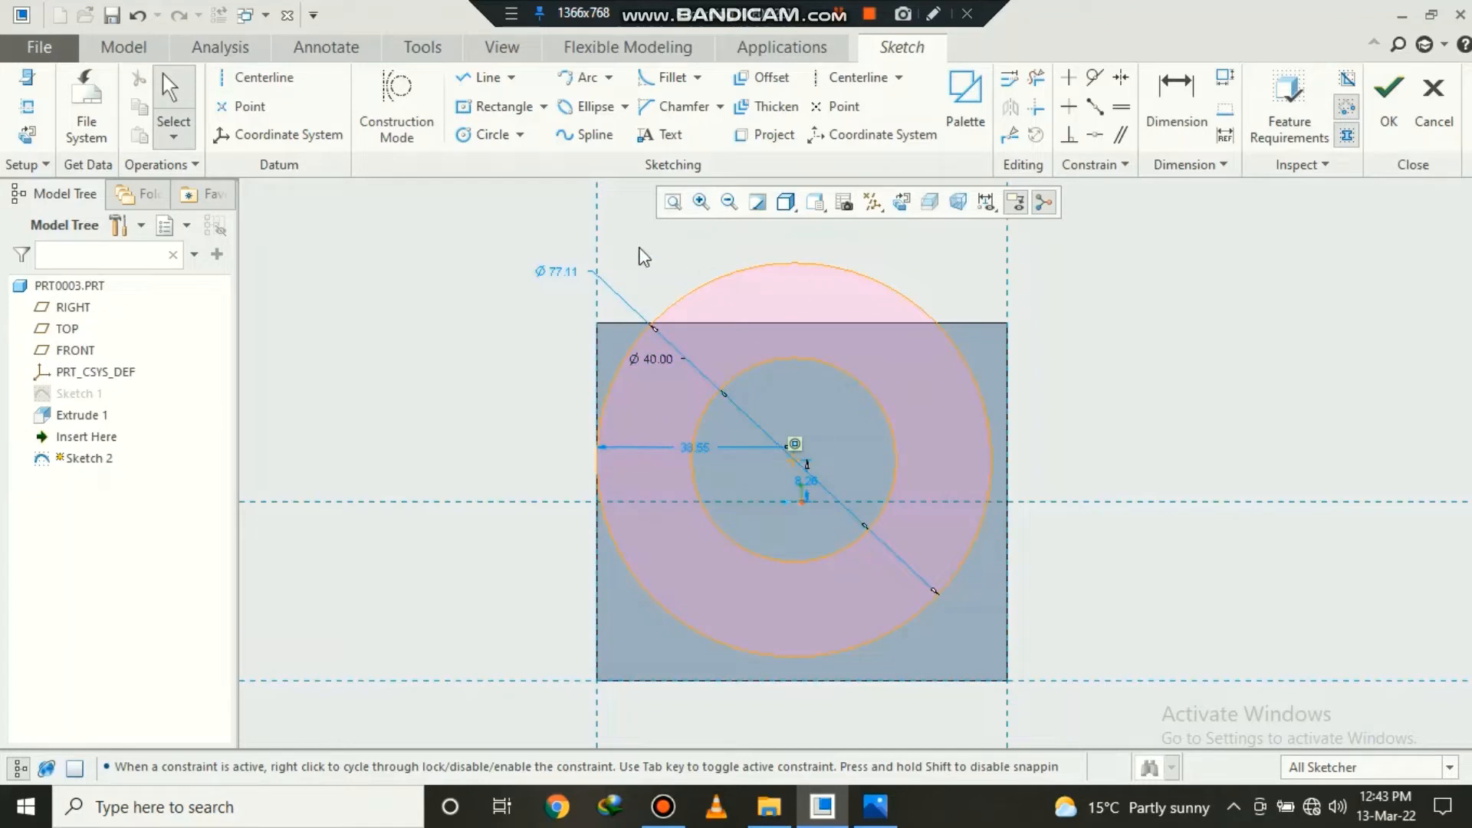
middle_click(567, 271)
text(58)
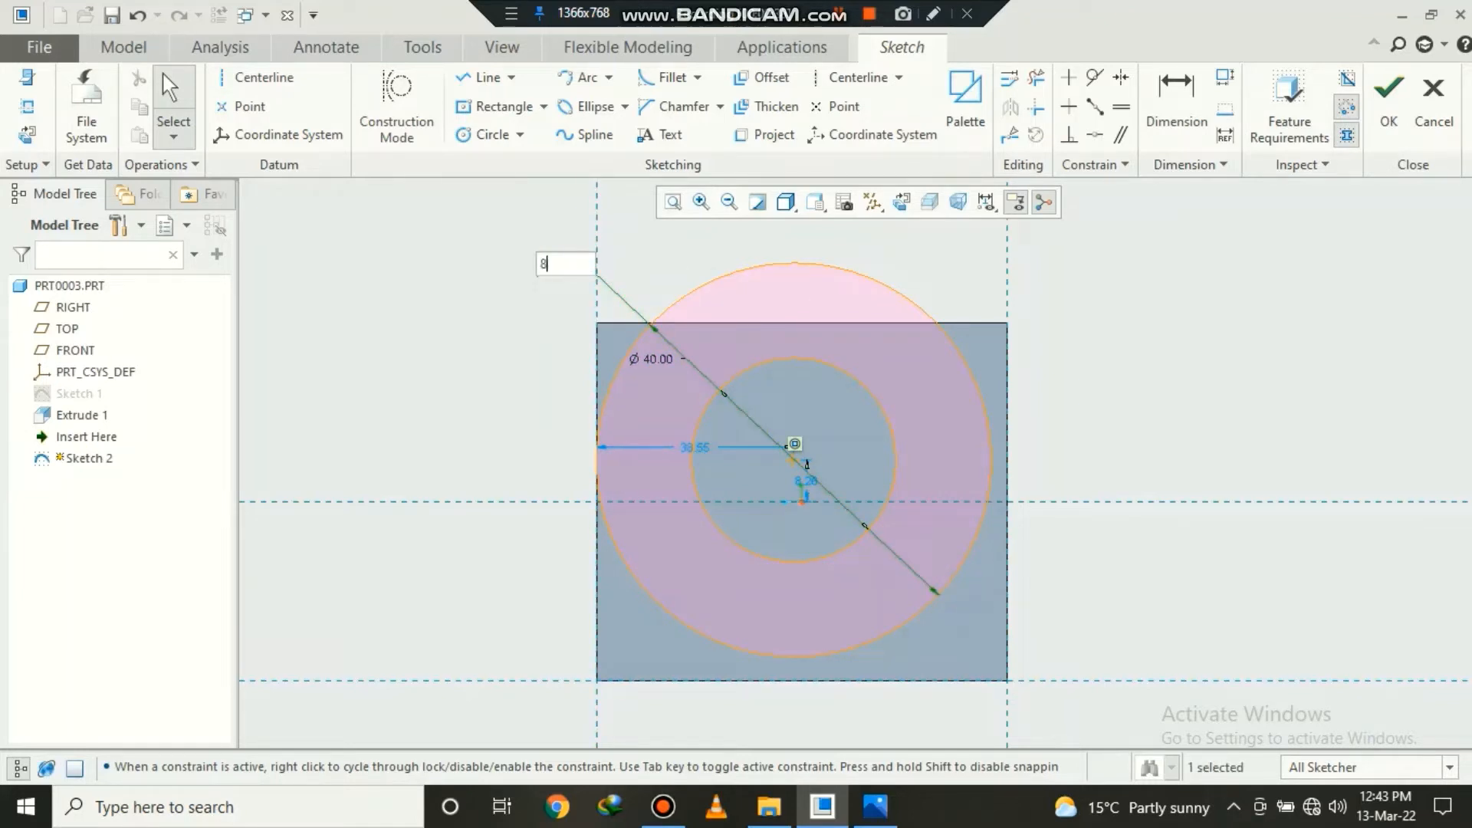
key(Return)
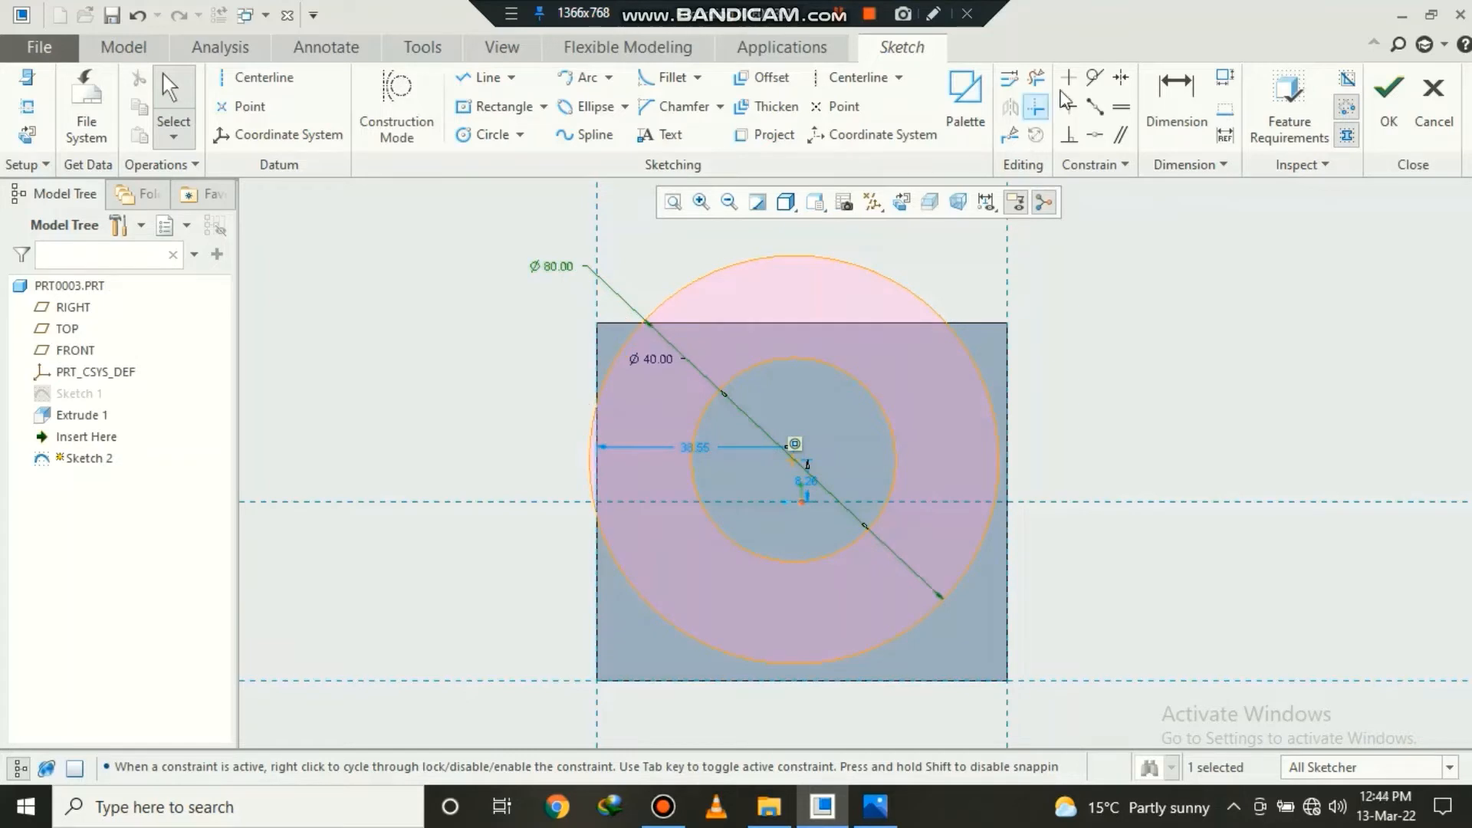
- Make the outer circle tangent to the side face's bottom and right edges
click(1091, 79)
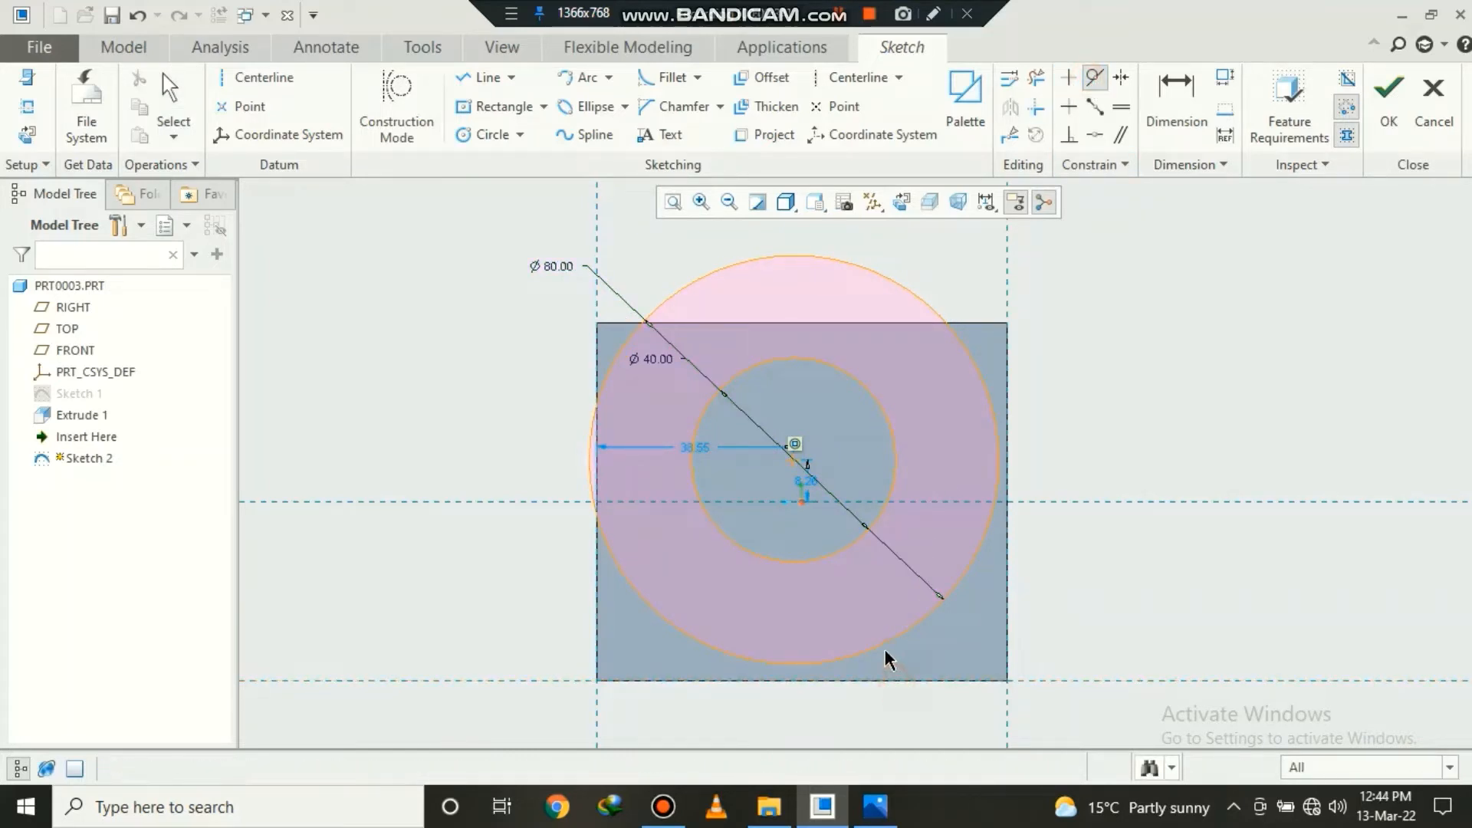
click(883, 654)
click(1006, 605)
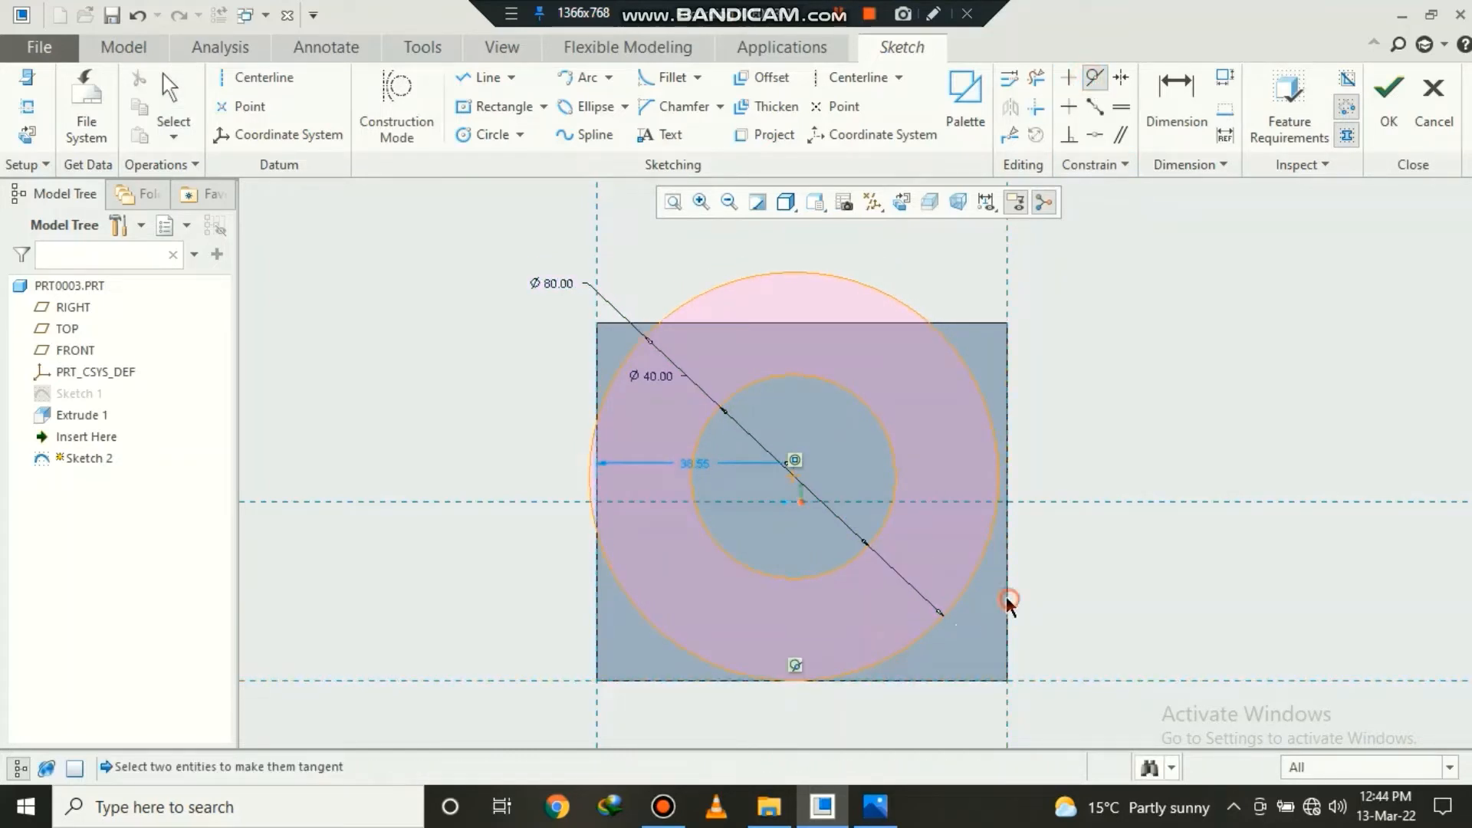
click(972, 580)
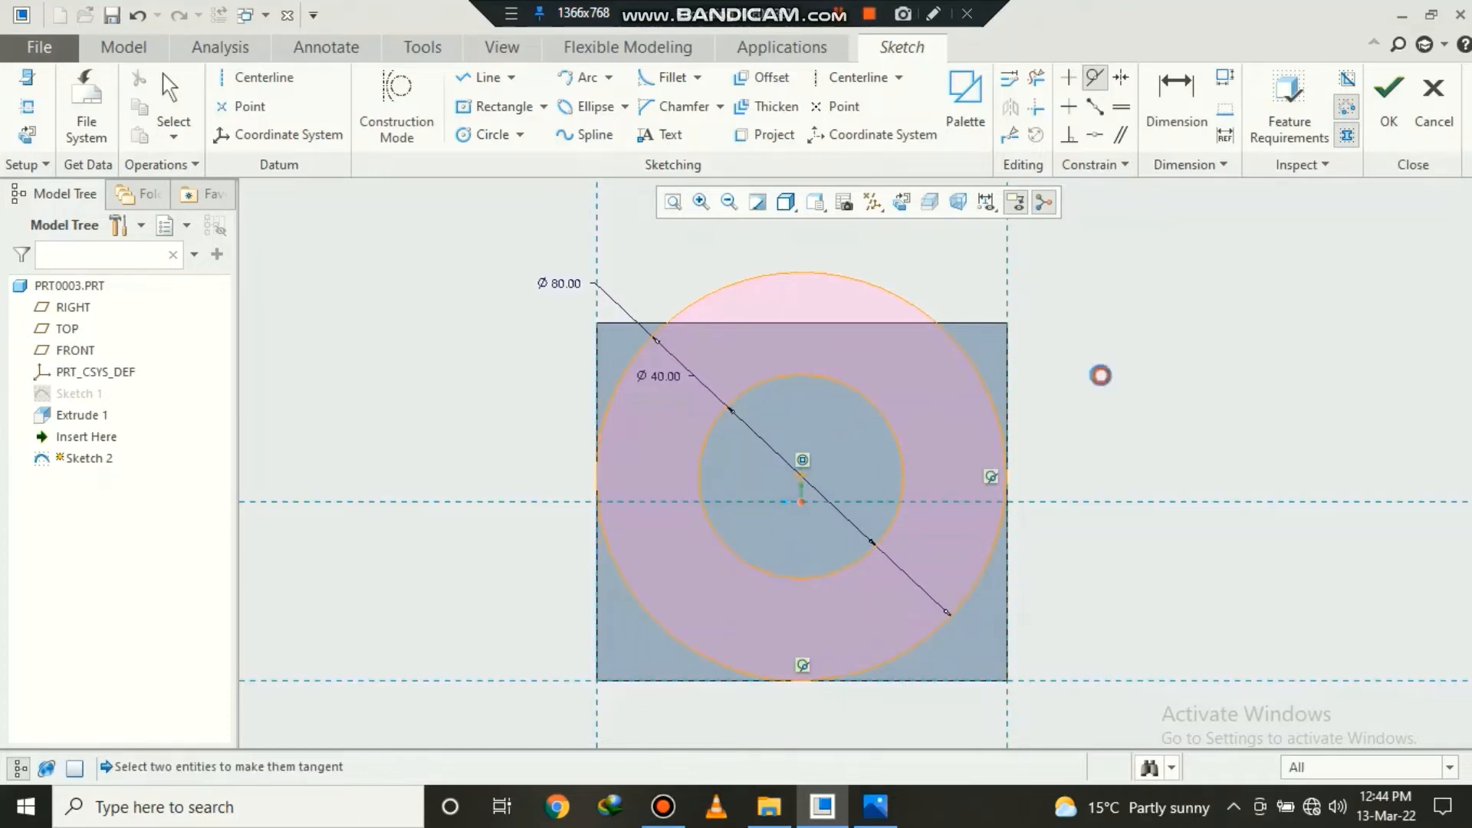
- Sketch a connected three-line outline from the outer circle's left side, across about 6 mm below the face, and up to its right side
click(481, 77)
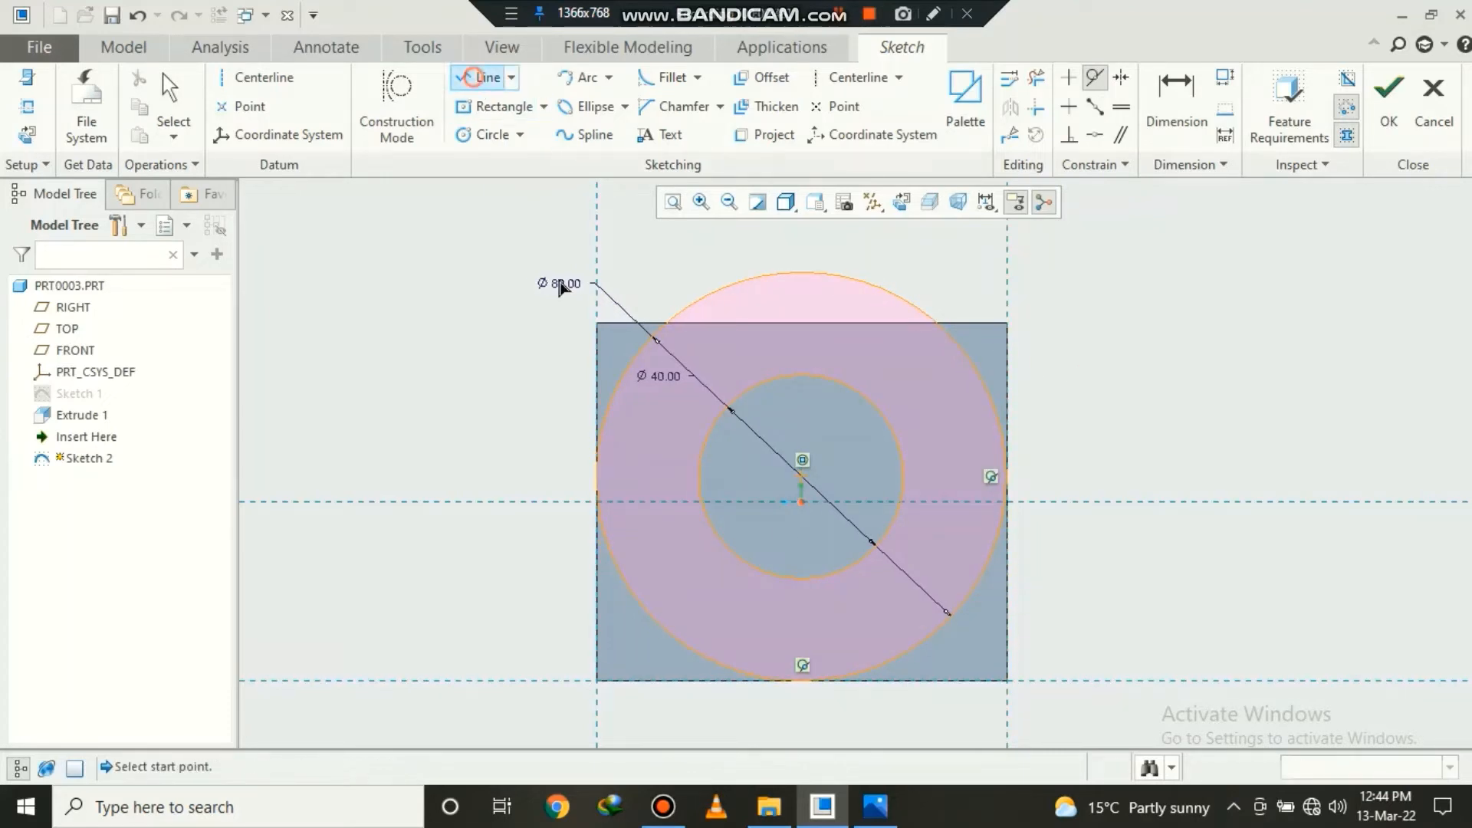
click(597, 477)
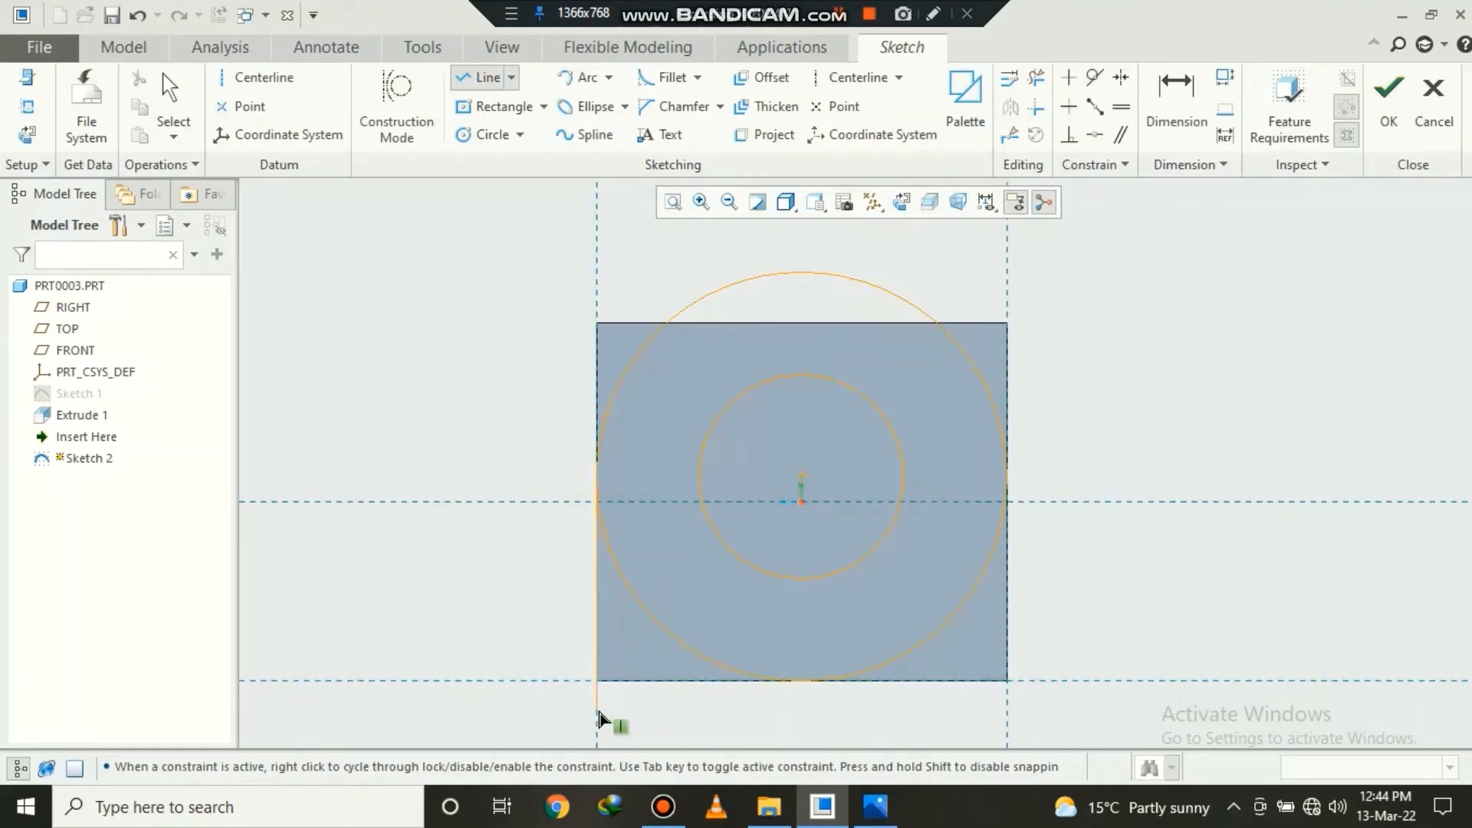
click(598, 710)
click(1006, 711)
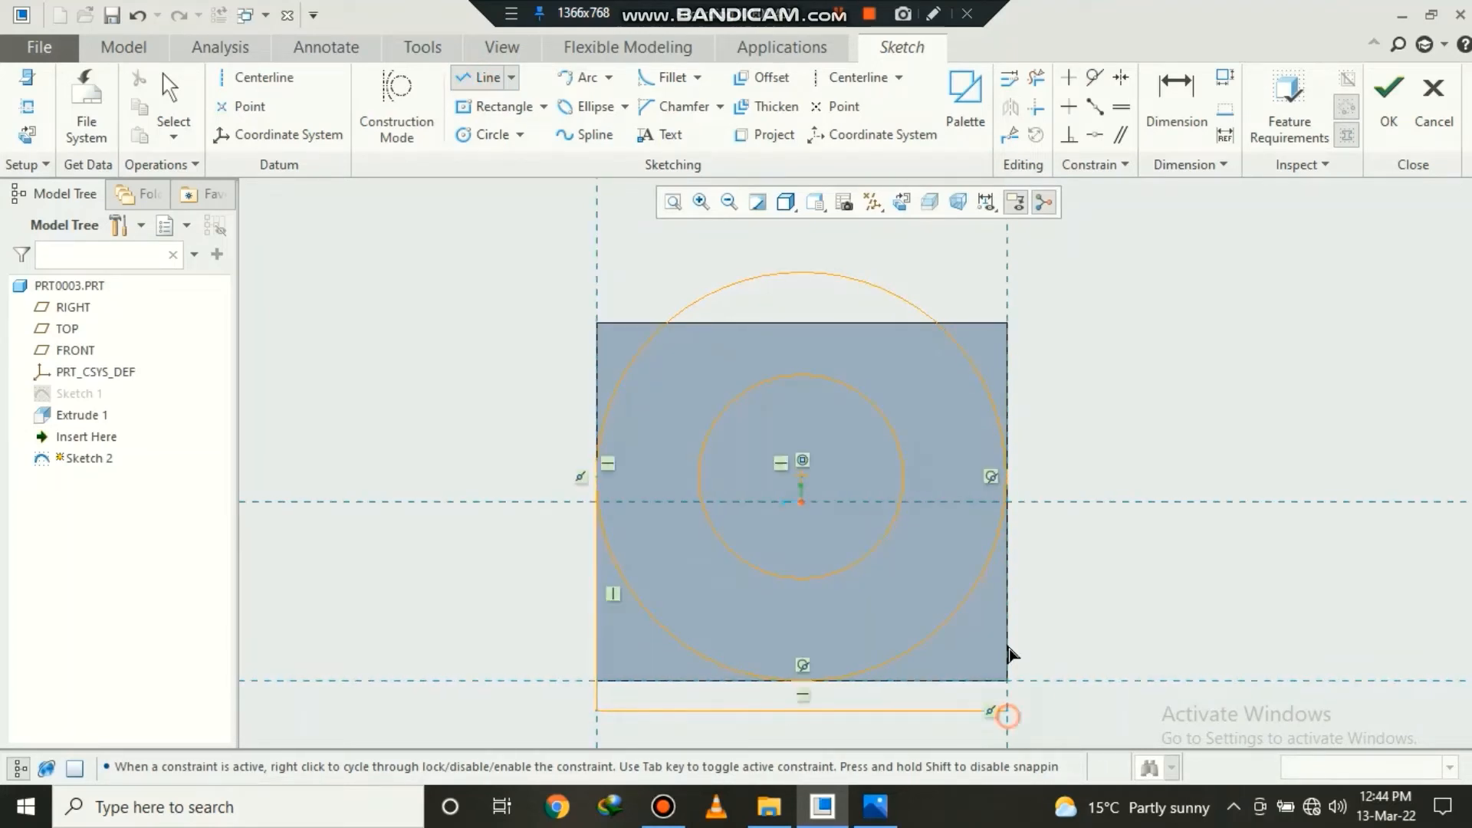
click(1007, 476)
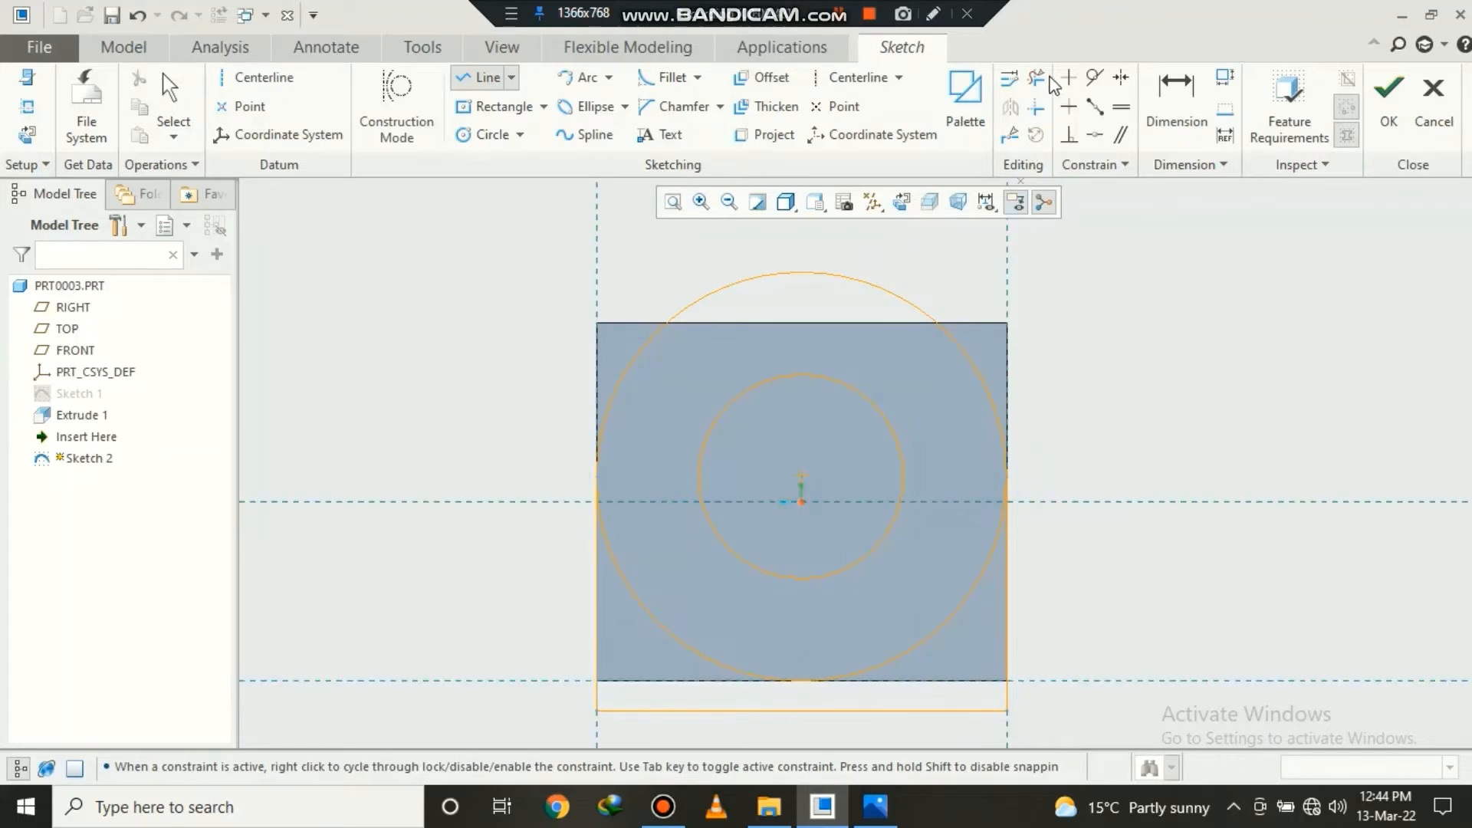
- Trim away the upper half of the 80 mm circle
click(1035, 77)
click(880, 297)
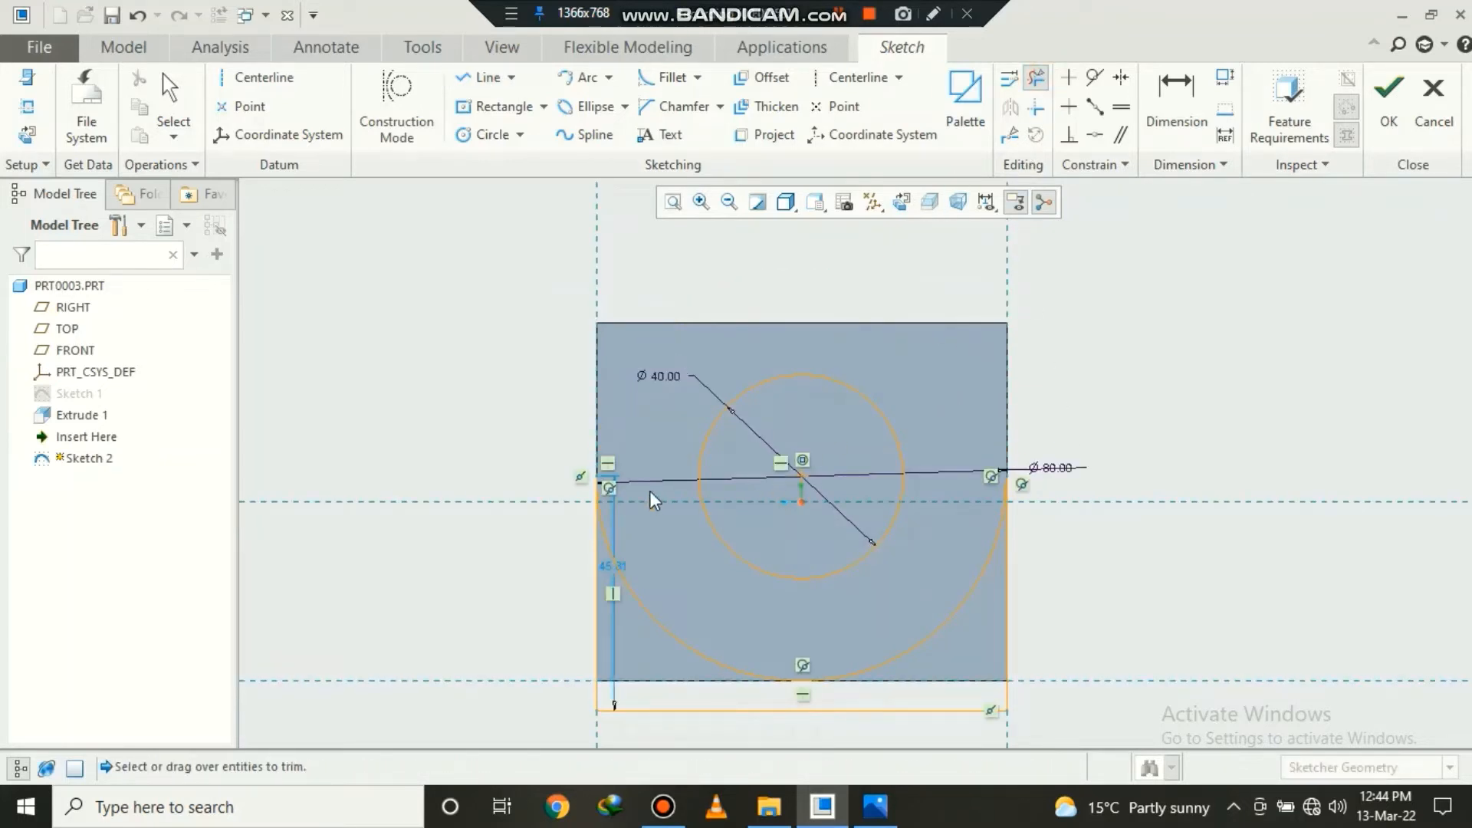
middle_click(524, 431)
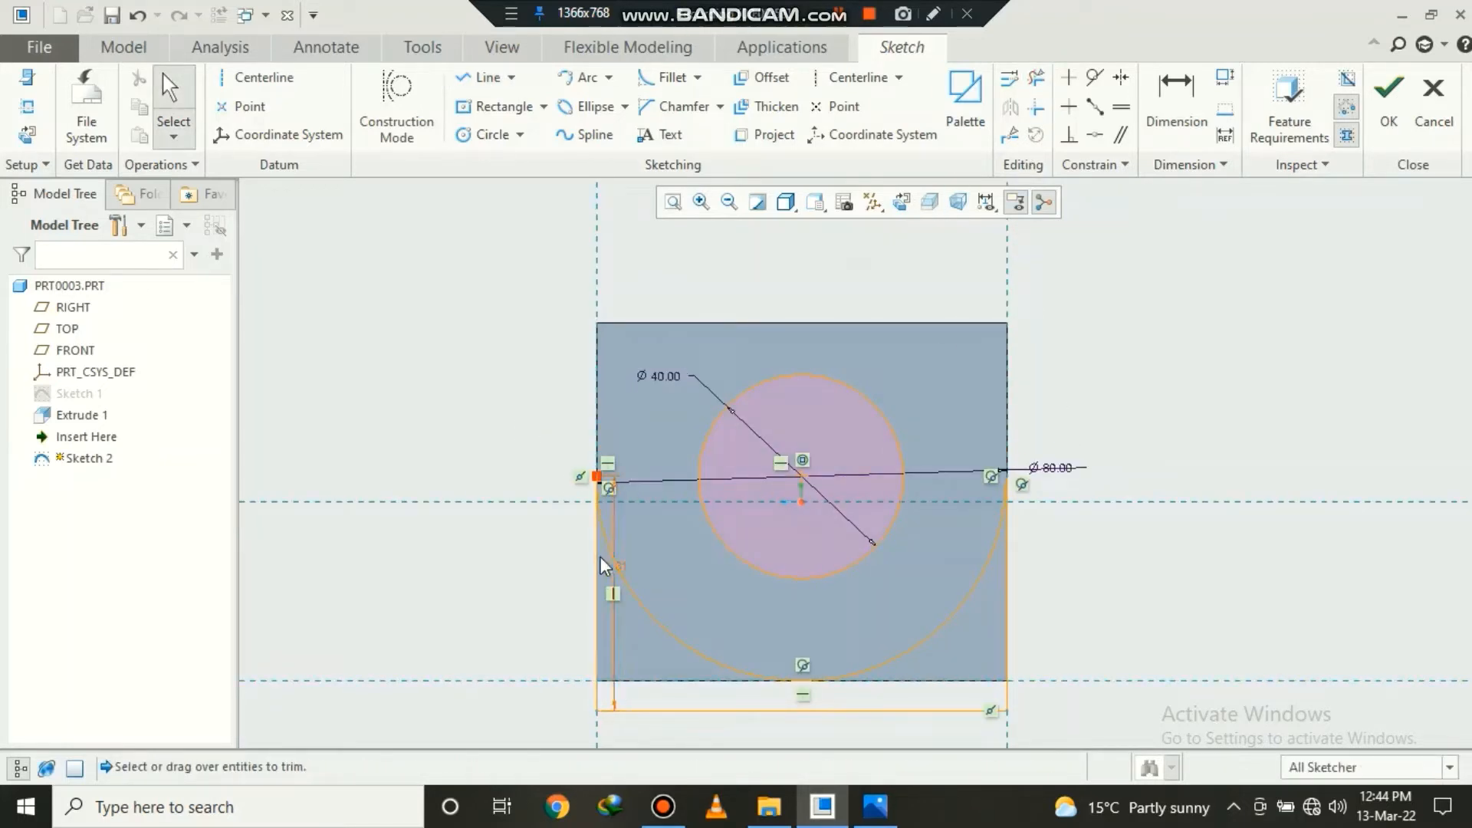
- Replace the outline's left vertical line with a new one and trim its excess above the arc's endpoint
click(595, 619)
key(Delete)
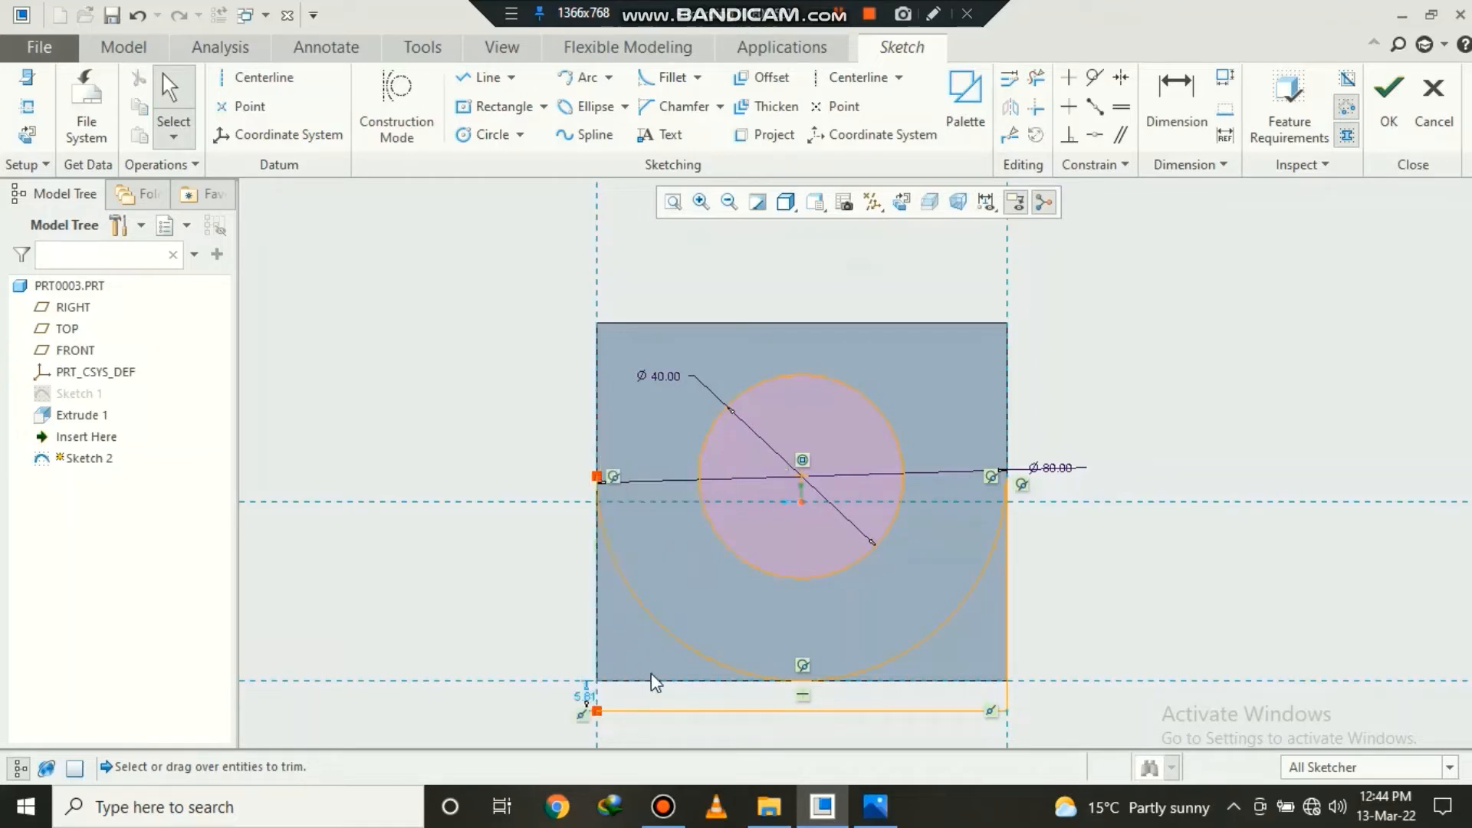
key(l)
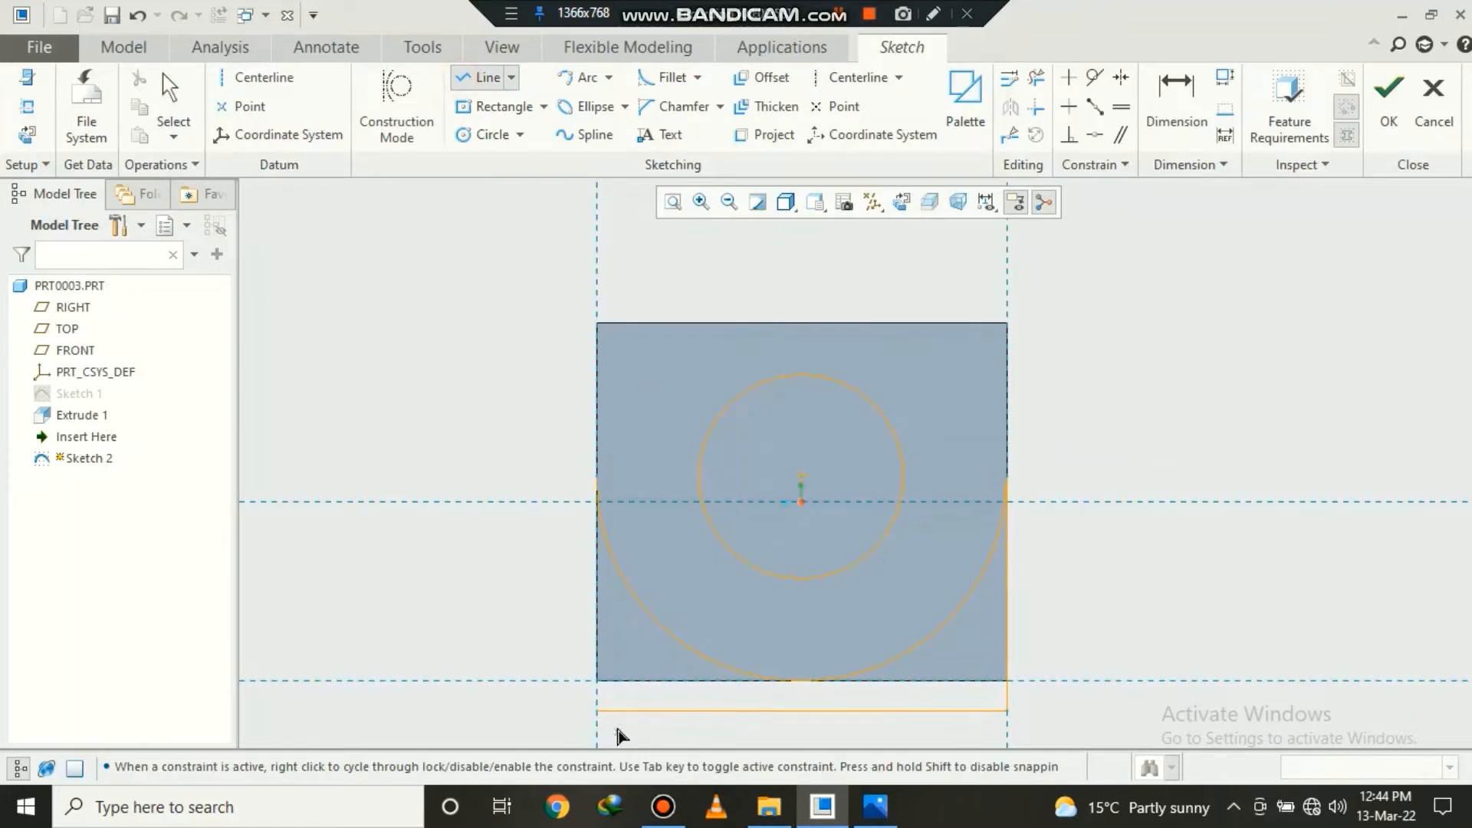
click(597, 710)
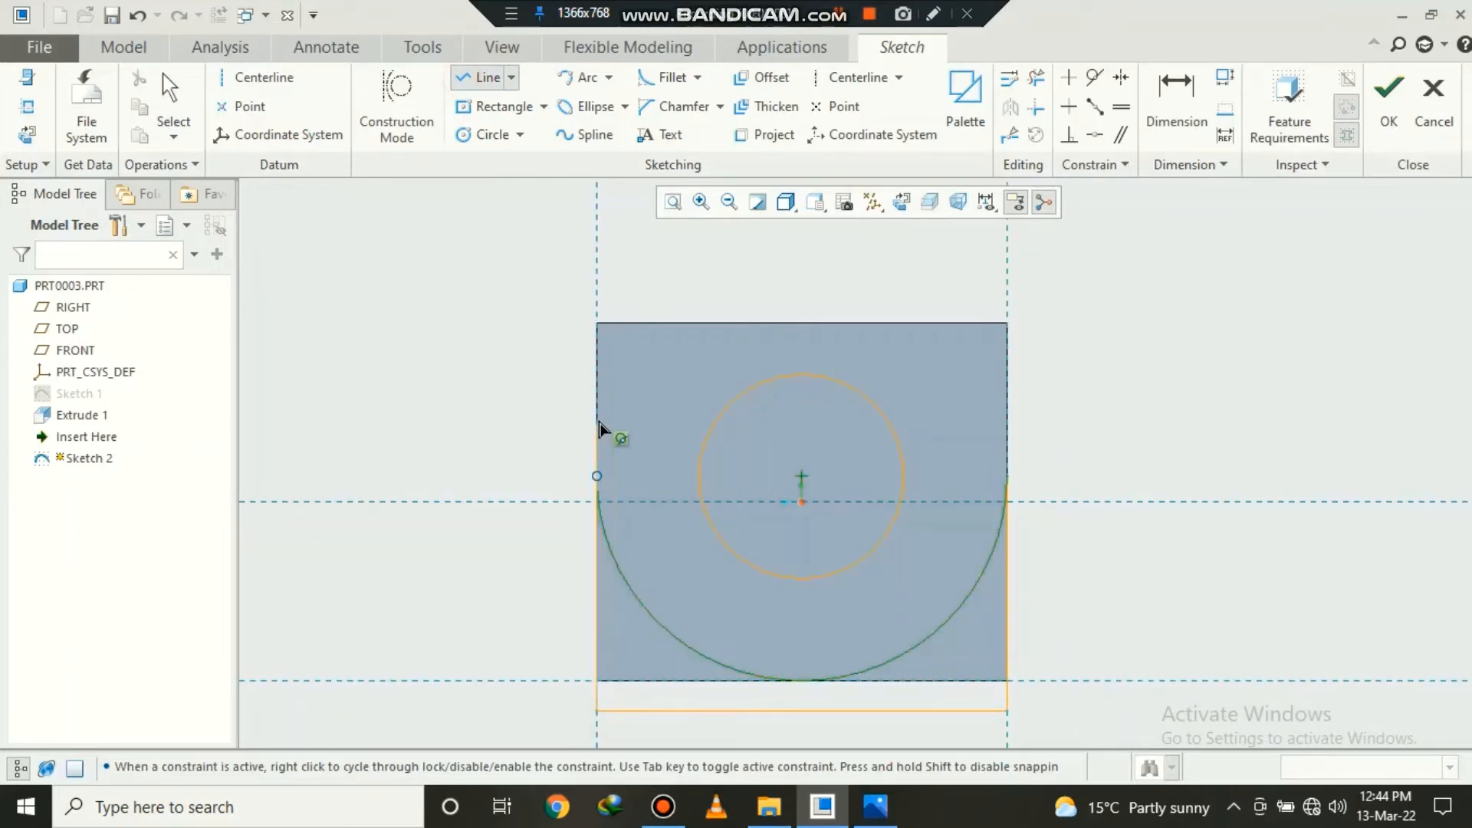
click(536, 421)
middle_click(536, 421)
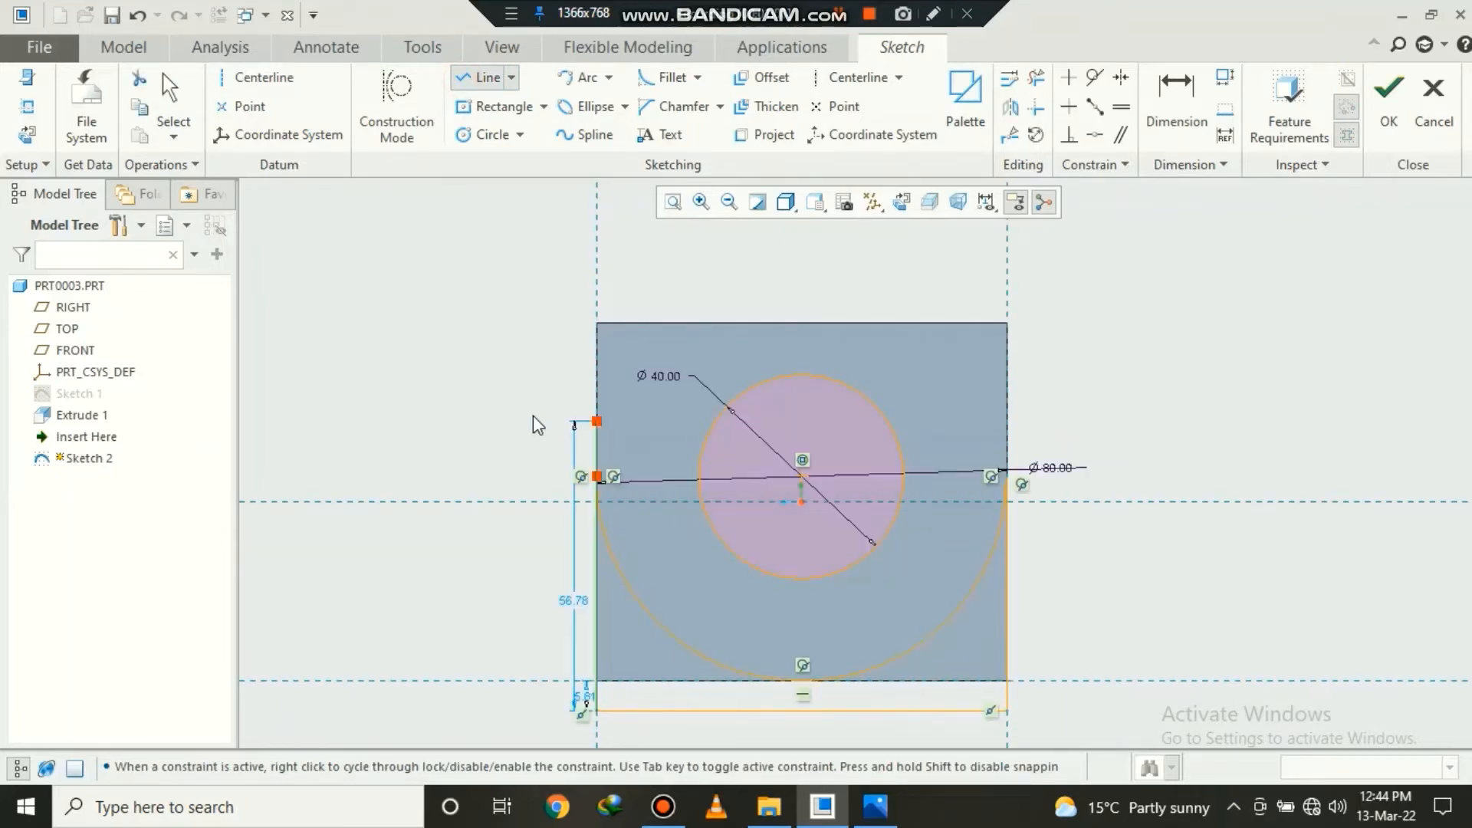
click(1043, 82)
click(596, 449)
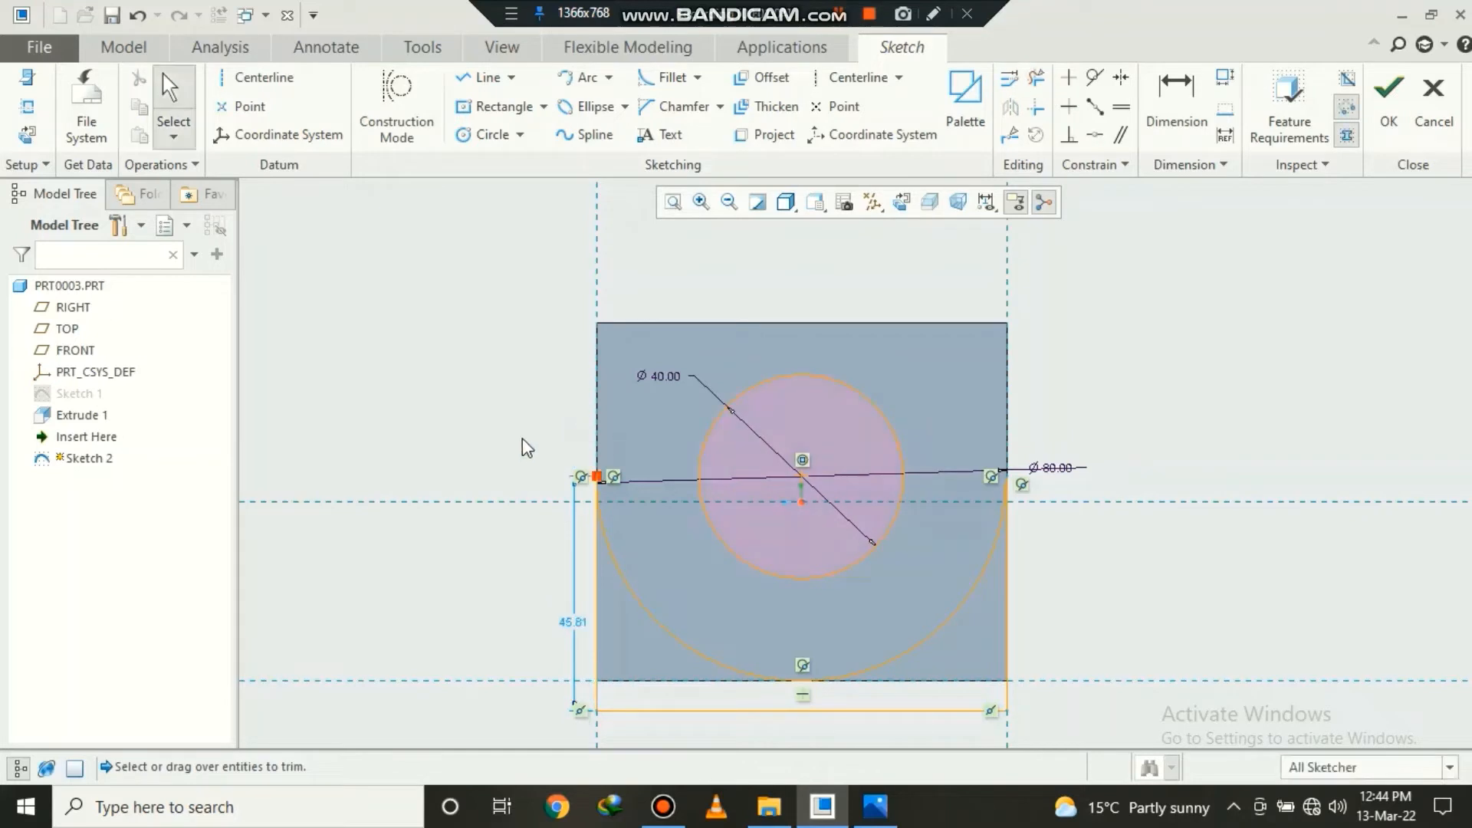
- Reposition the 80 mm diameter dimension, then delete the arc and all three outline lines around the 40 mm circle
scroll(866, 749, up, 1)
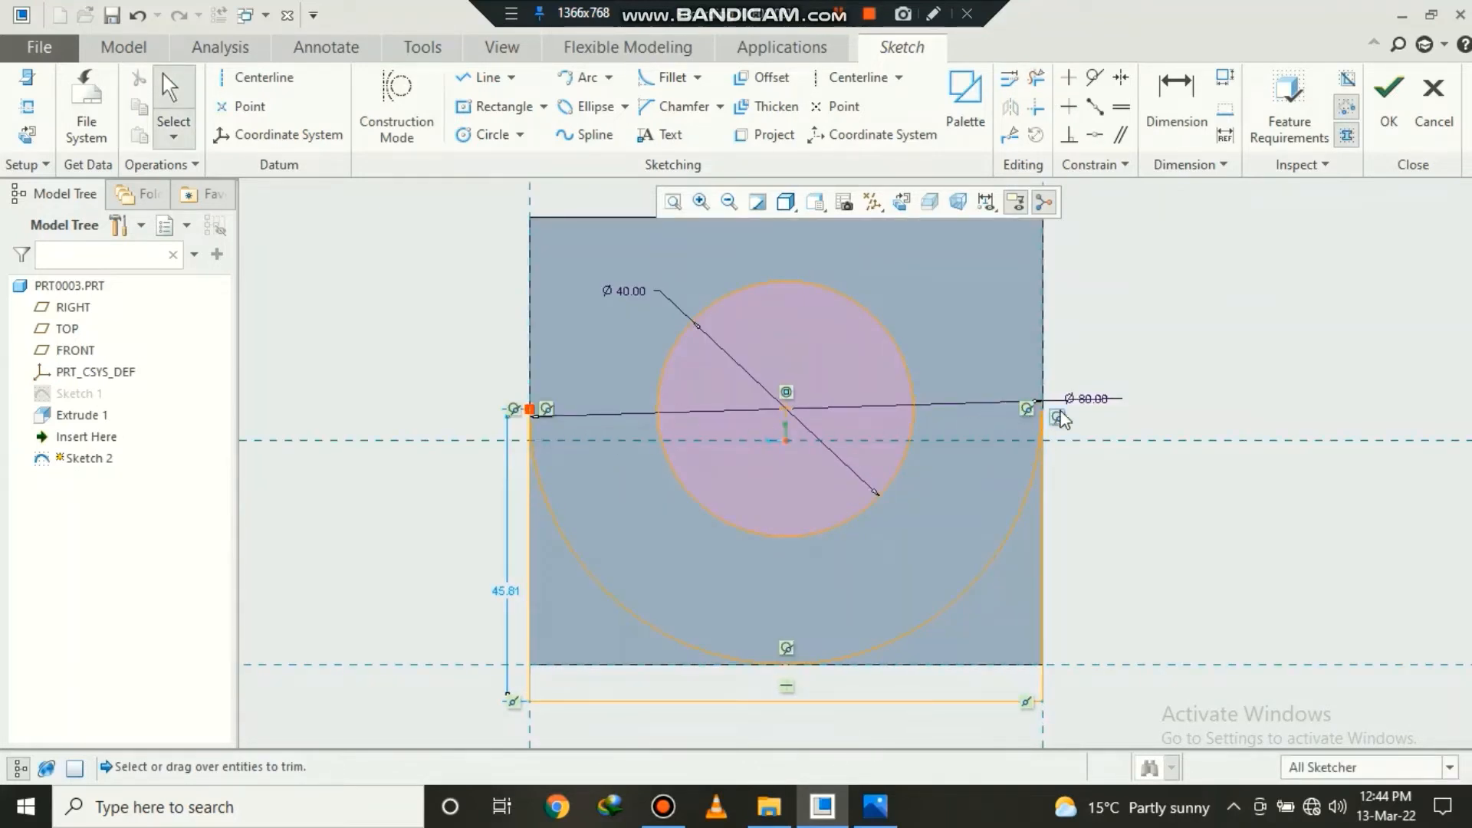
drag(1084, 396, 942, 527)
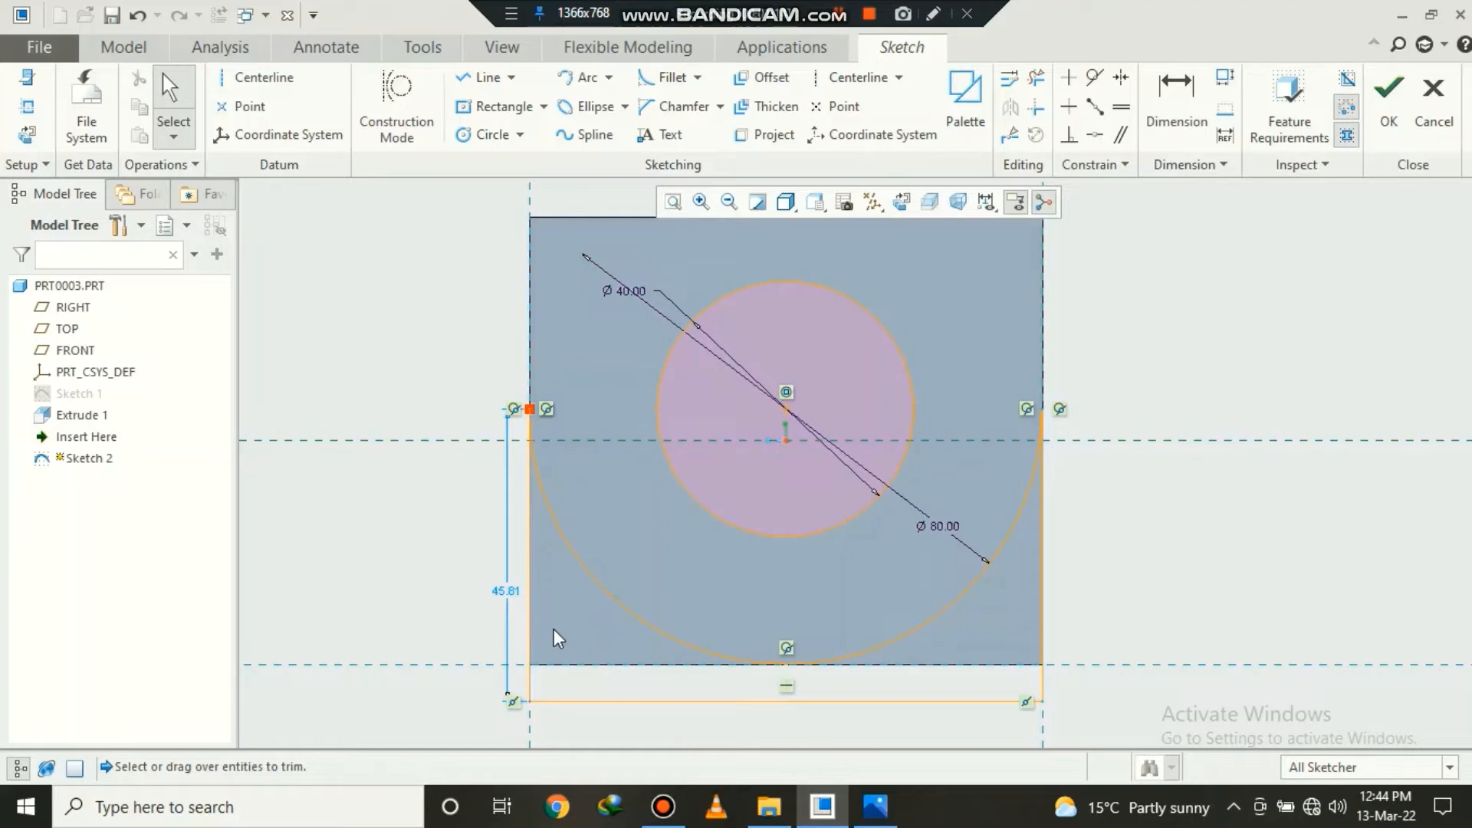
click(541, 476)
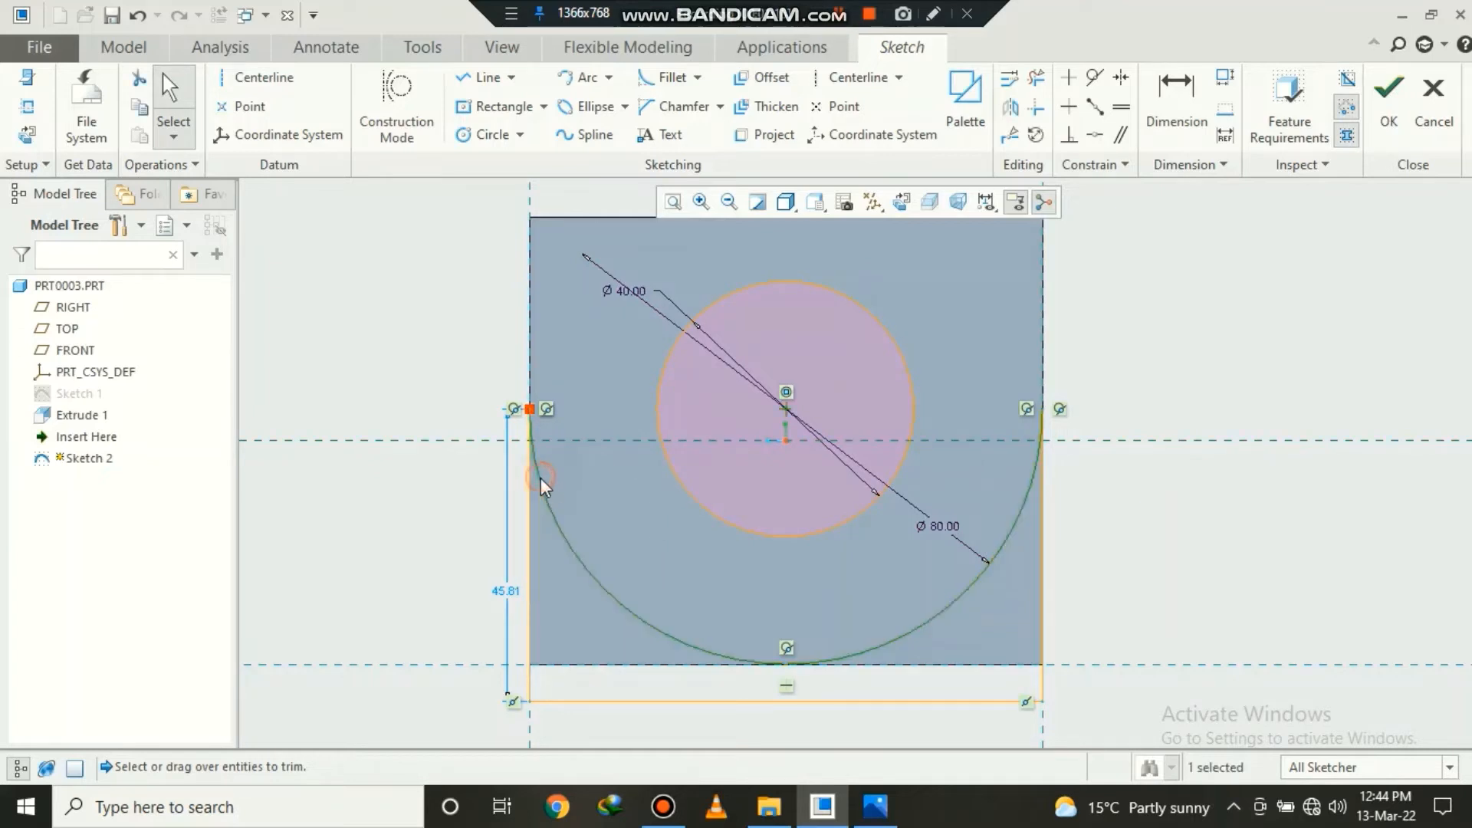
key(Delete)
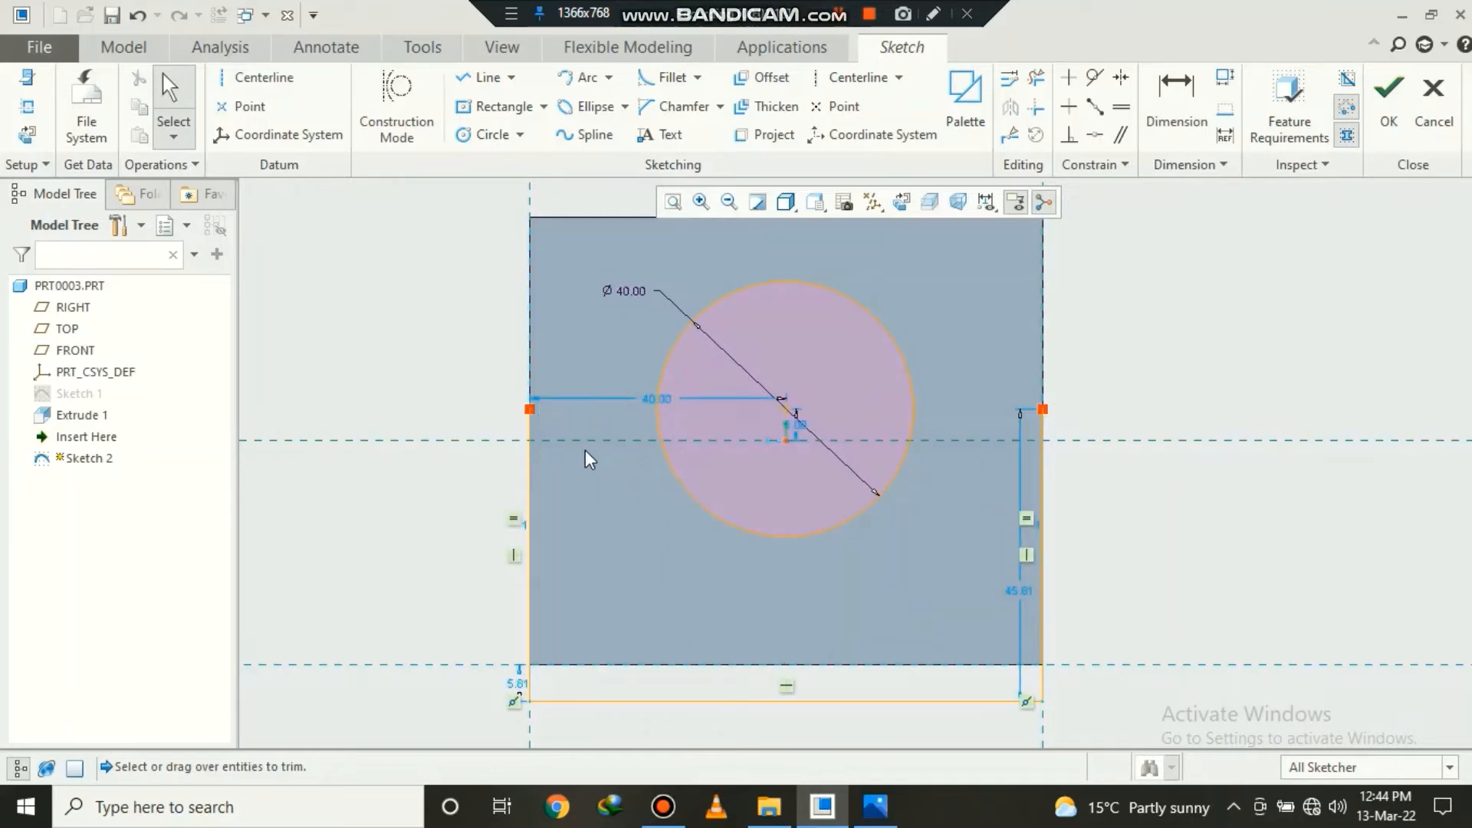
click(532, 476)
key(Delete)
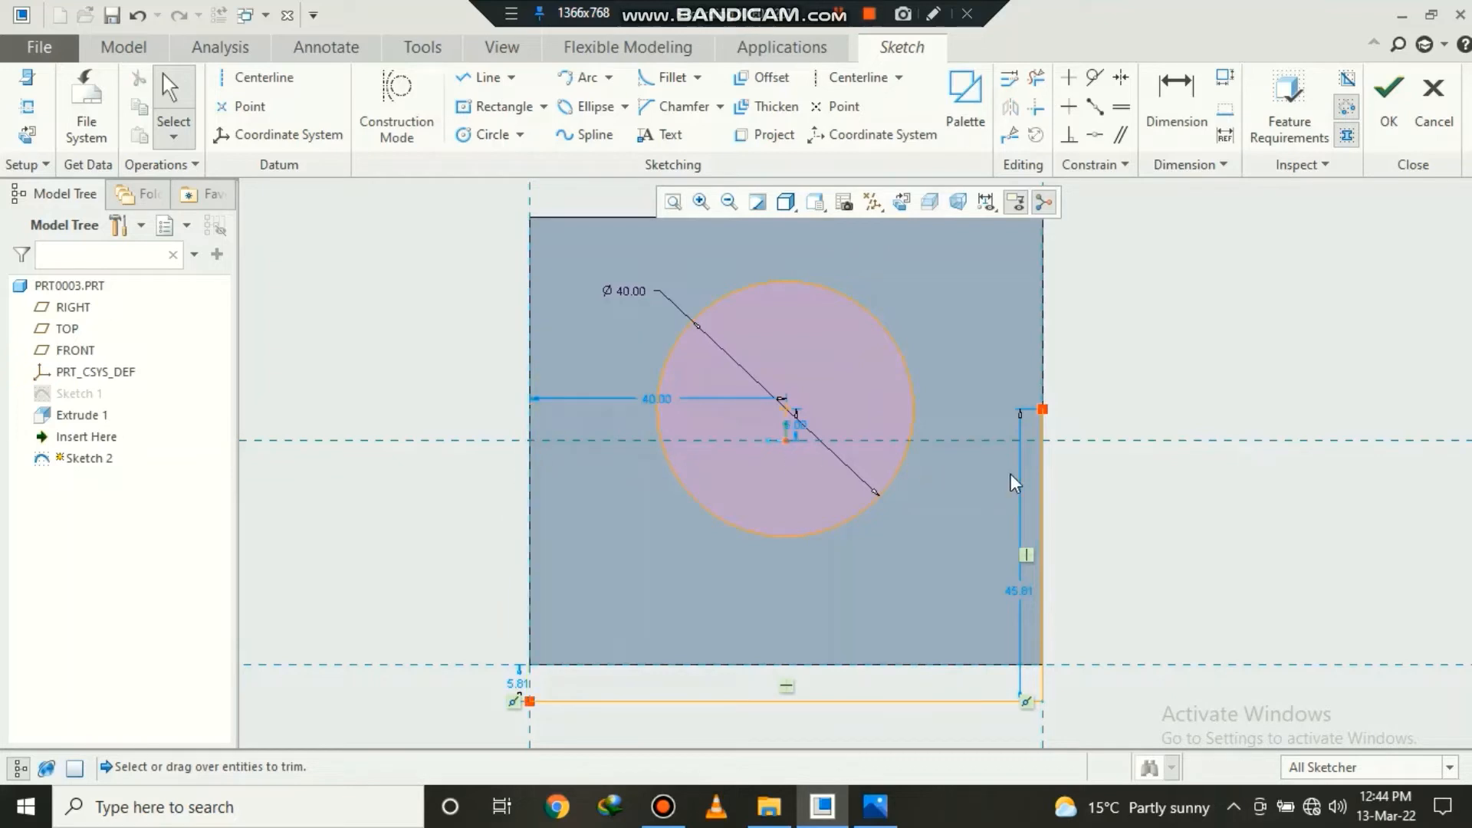
click(1043, 484)
drag(897, 703, 900, 700)
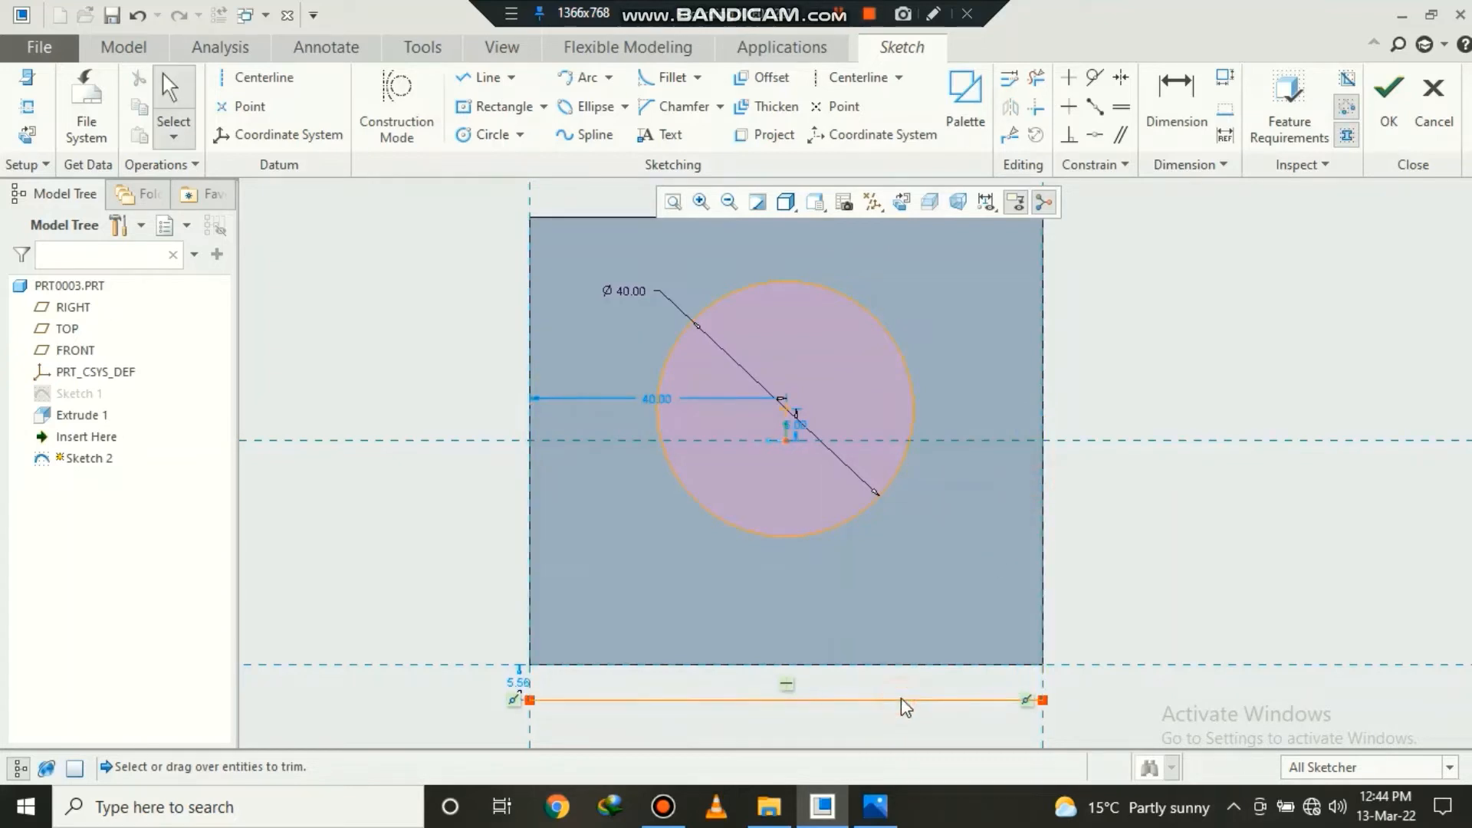
drag(664, 699, 668, 699)
click(670, 698)
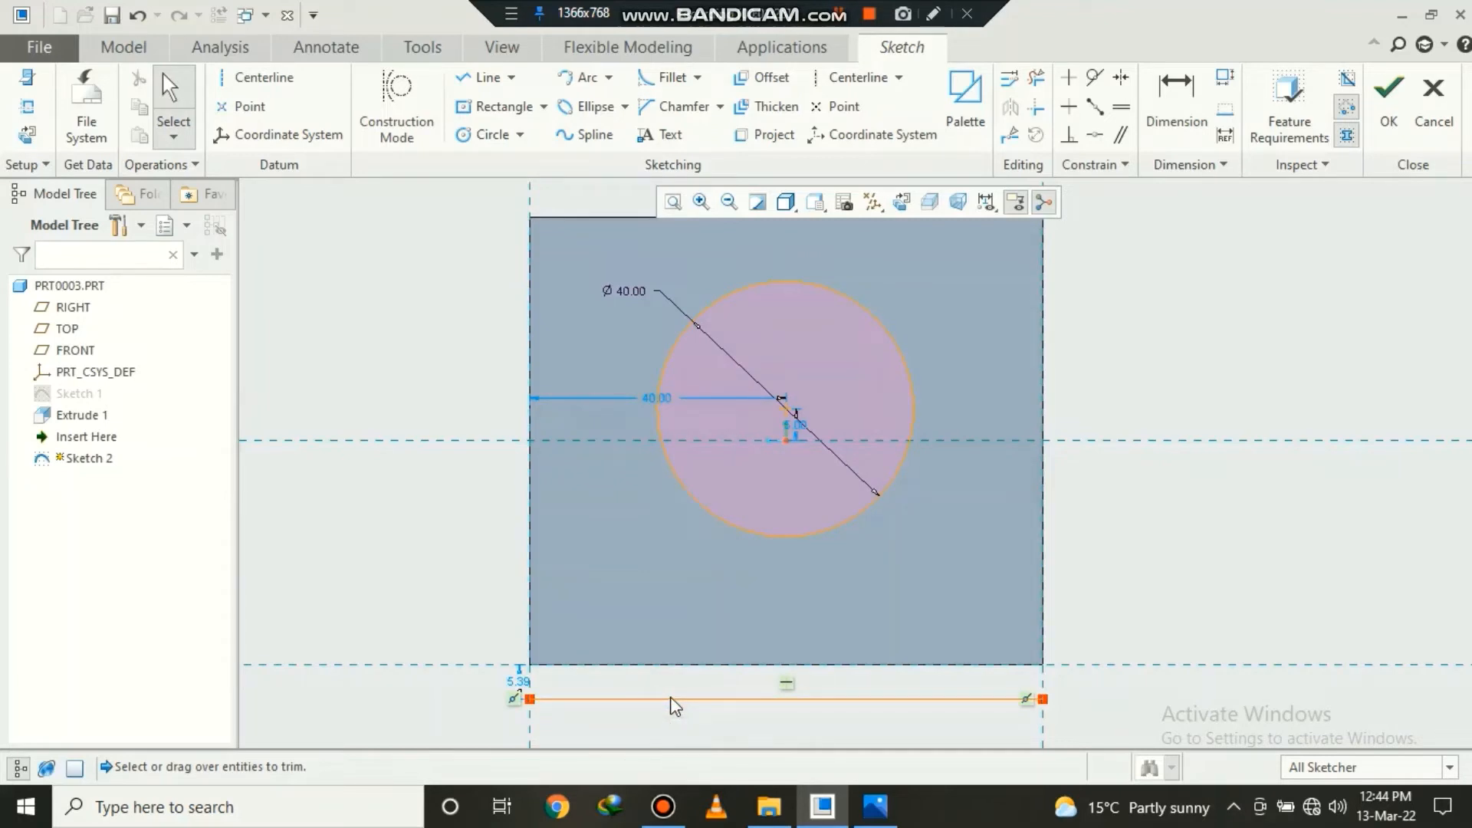
click(674, 701)
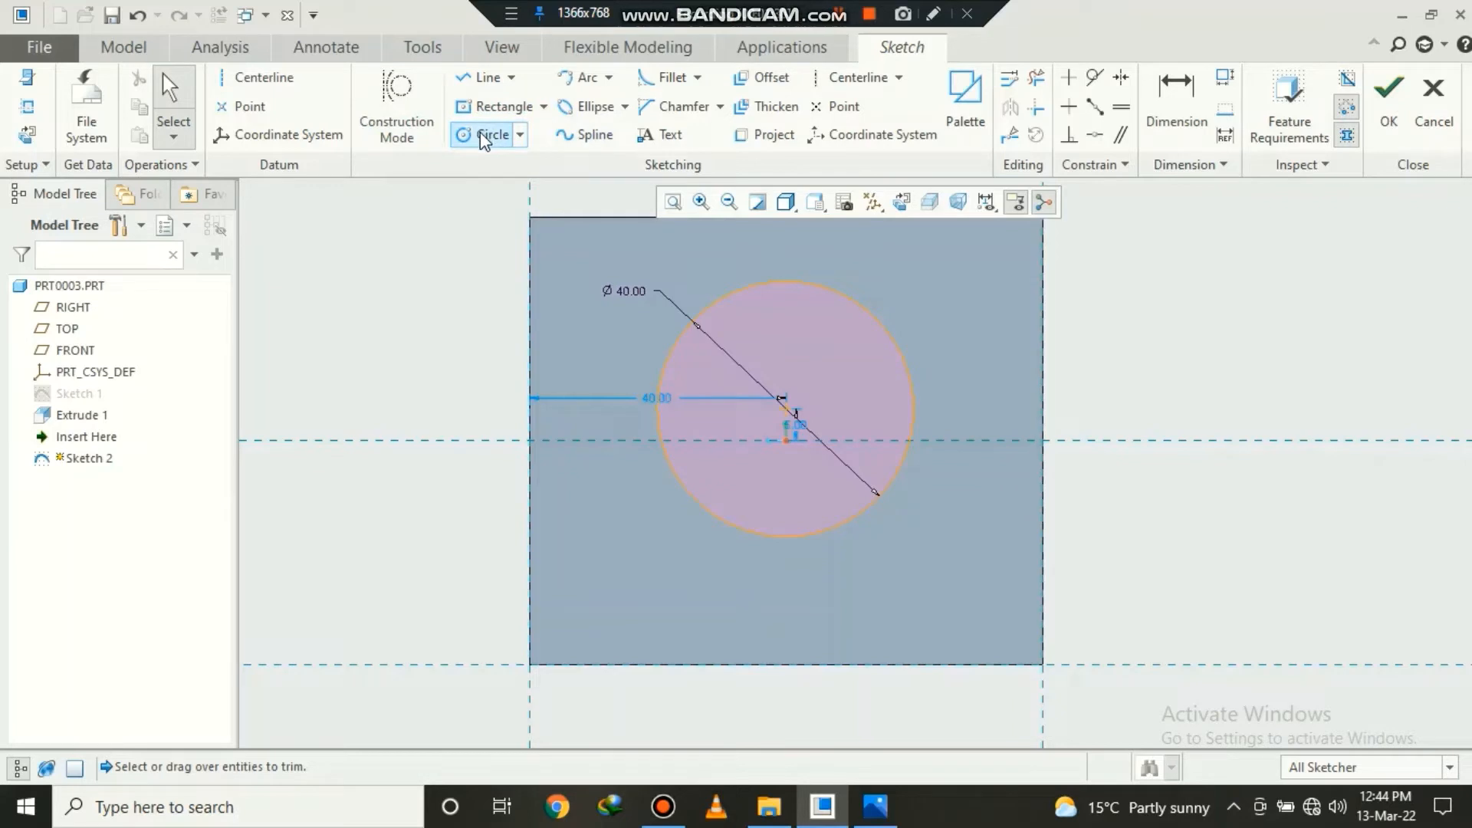
- Dimension the vertical distance from the 40 mm circle's centre to the side face's top edge
click(1175, 99)
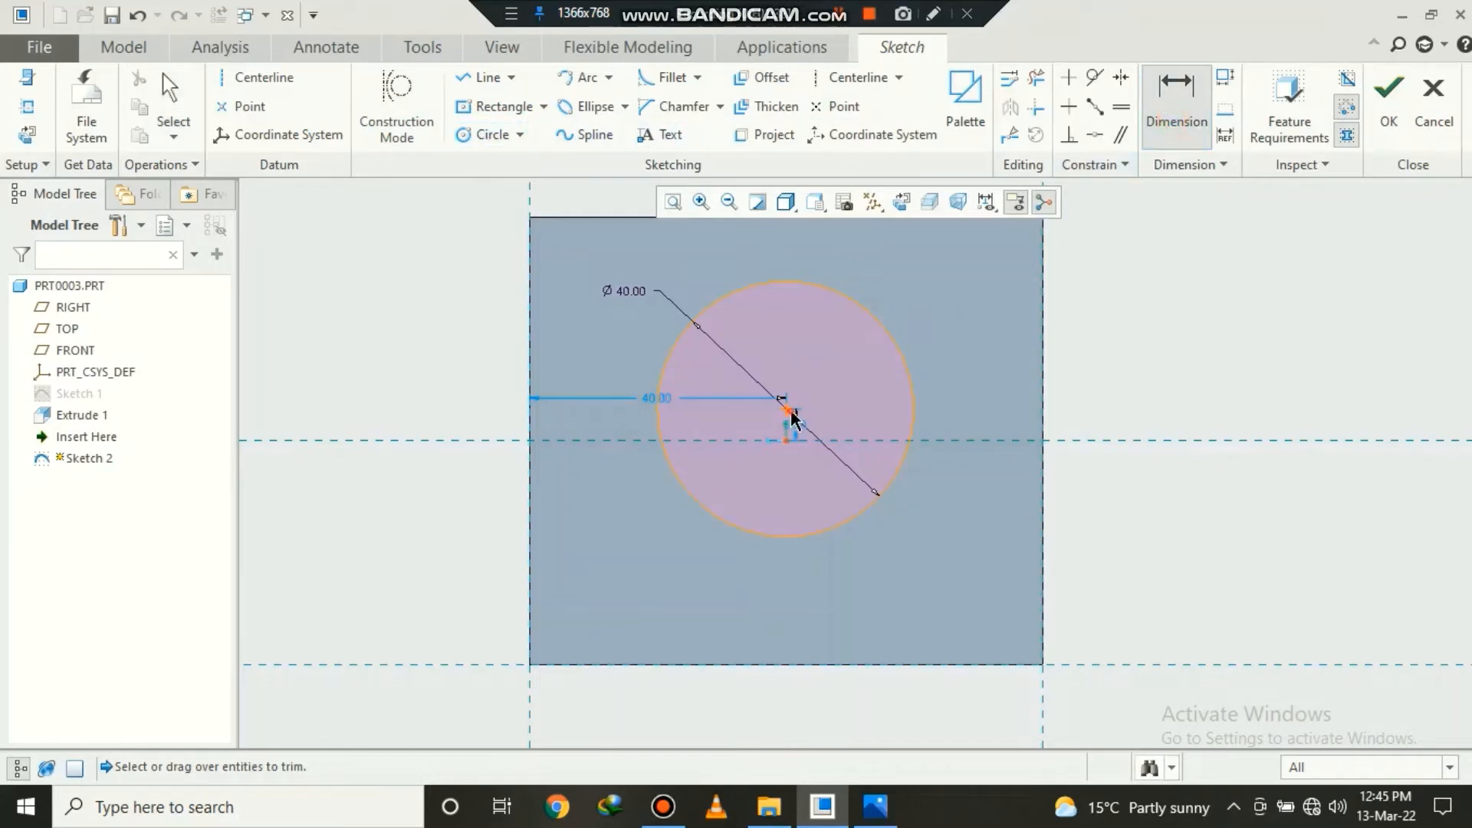
scroll(959, 291, down, 1)
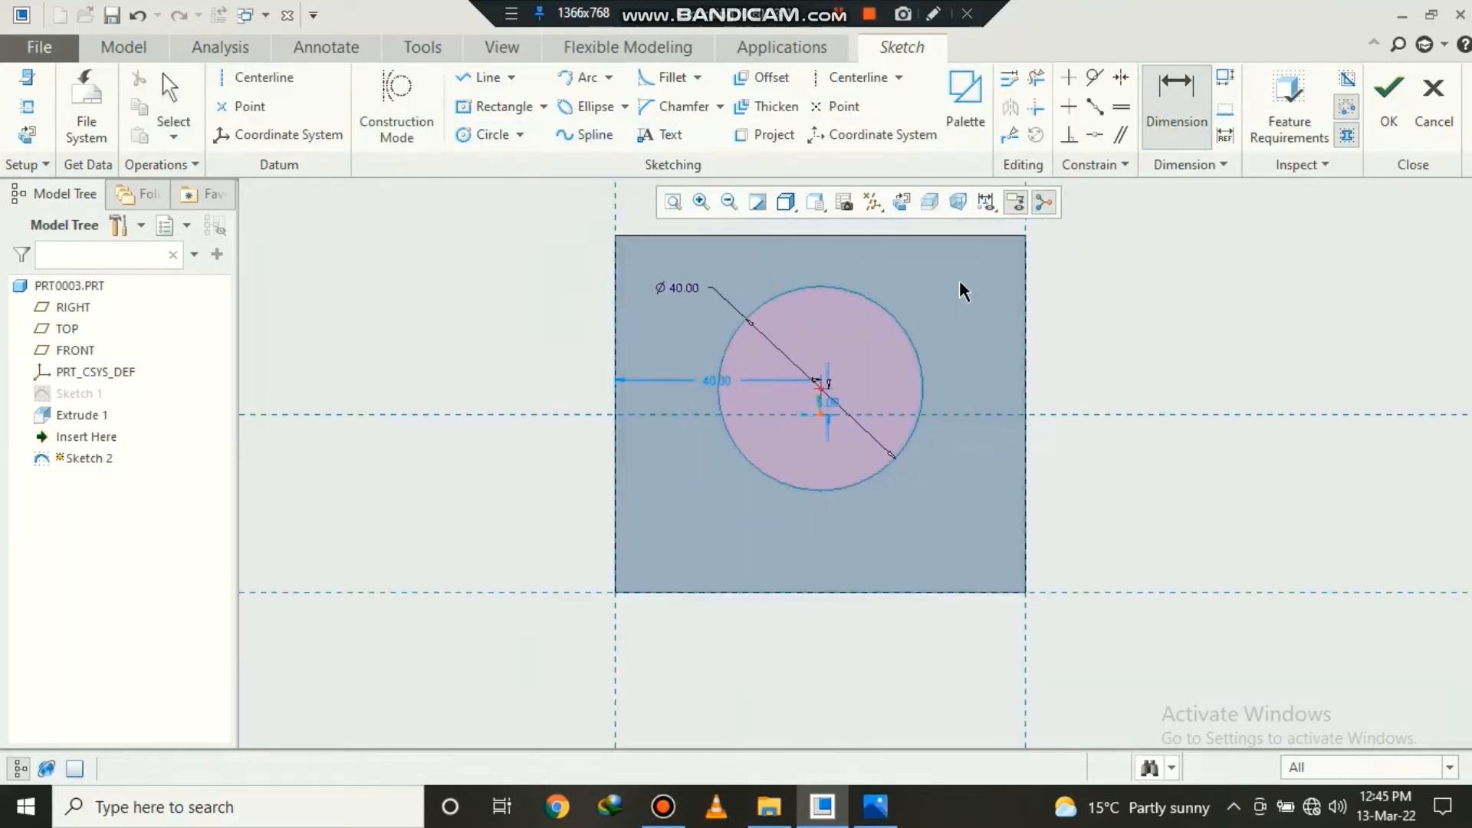
click(976, 238)
middle_click(1058, 318)
middle_click(1123, 345)
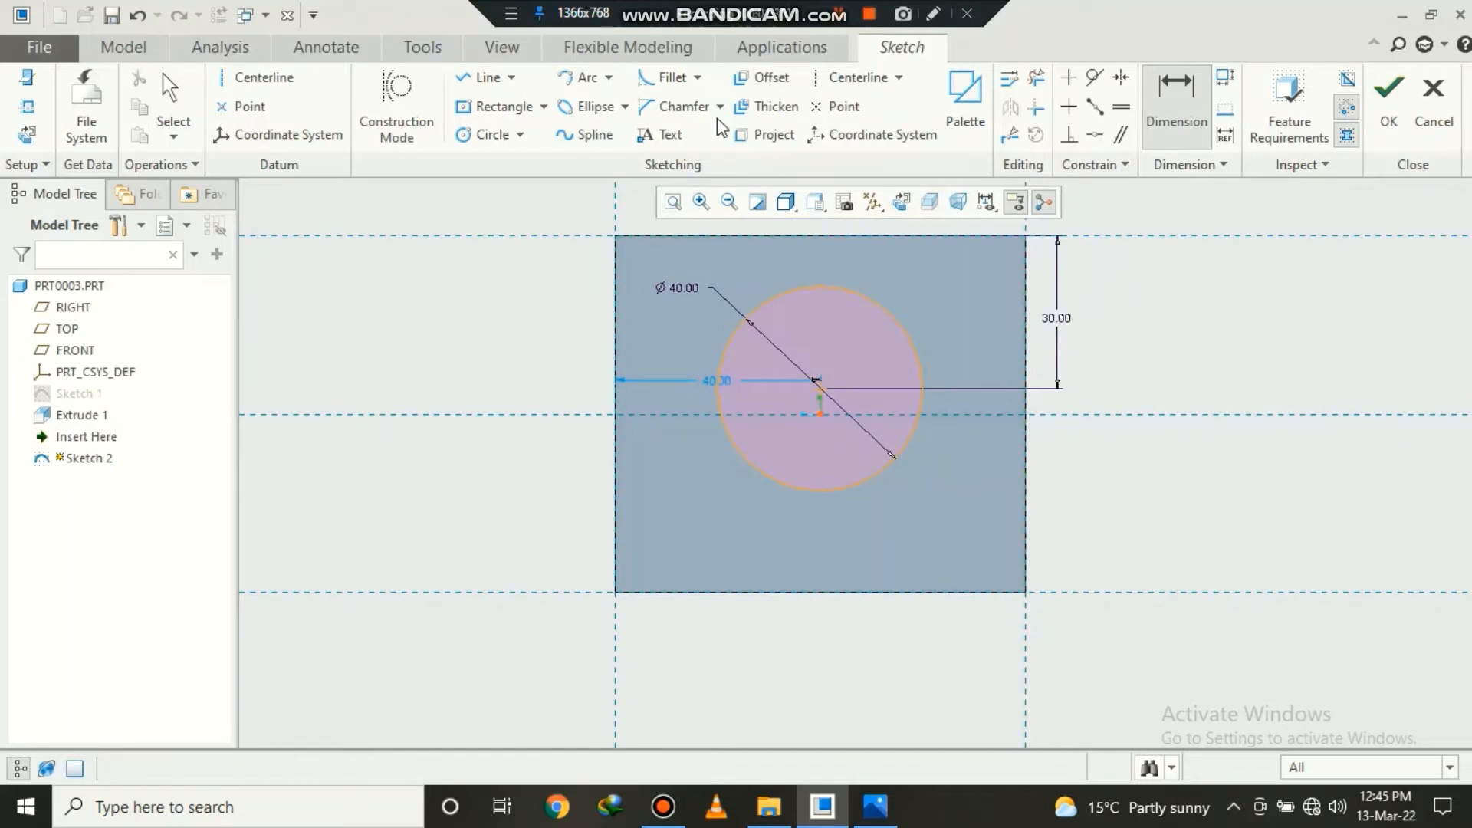
- Sketch a circle about 66 mm in diameter concentric with the 40 mm circle
click(493, 134)
click(819, 390)
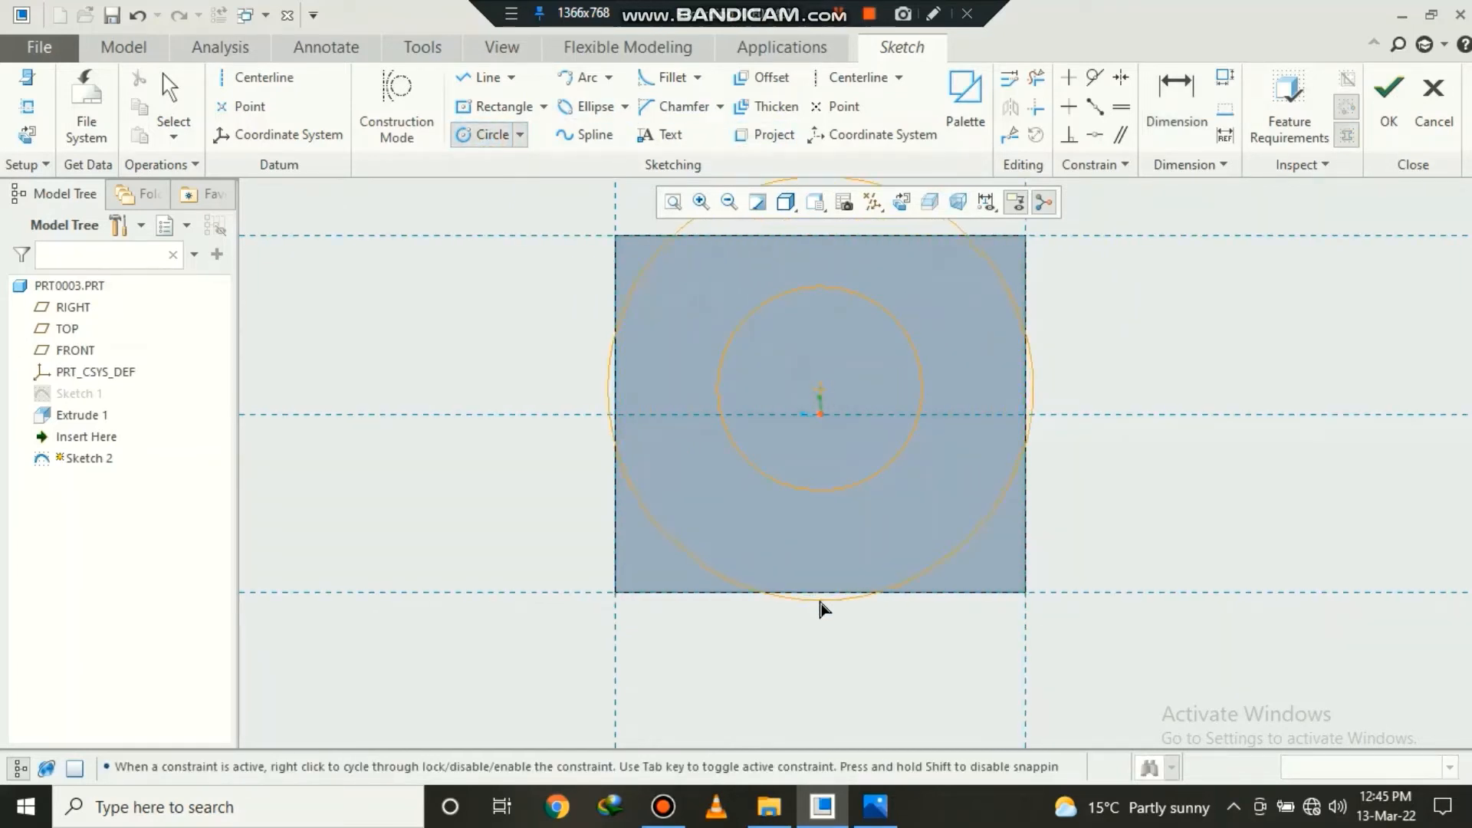
click(843, 548)
middle_click(864, 531)
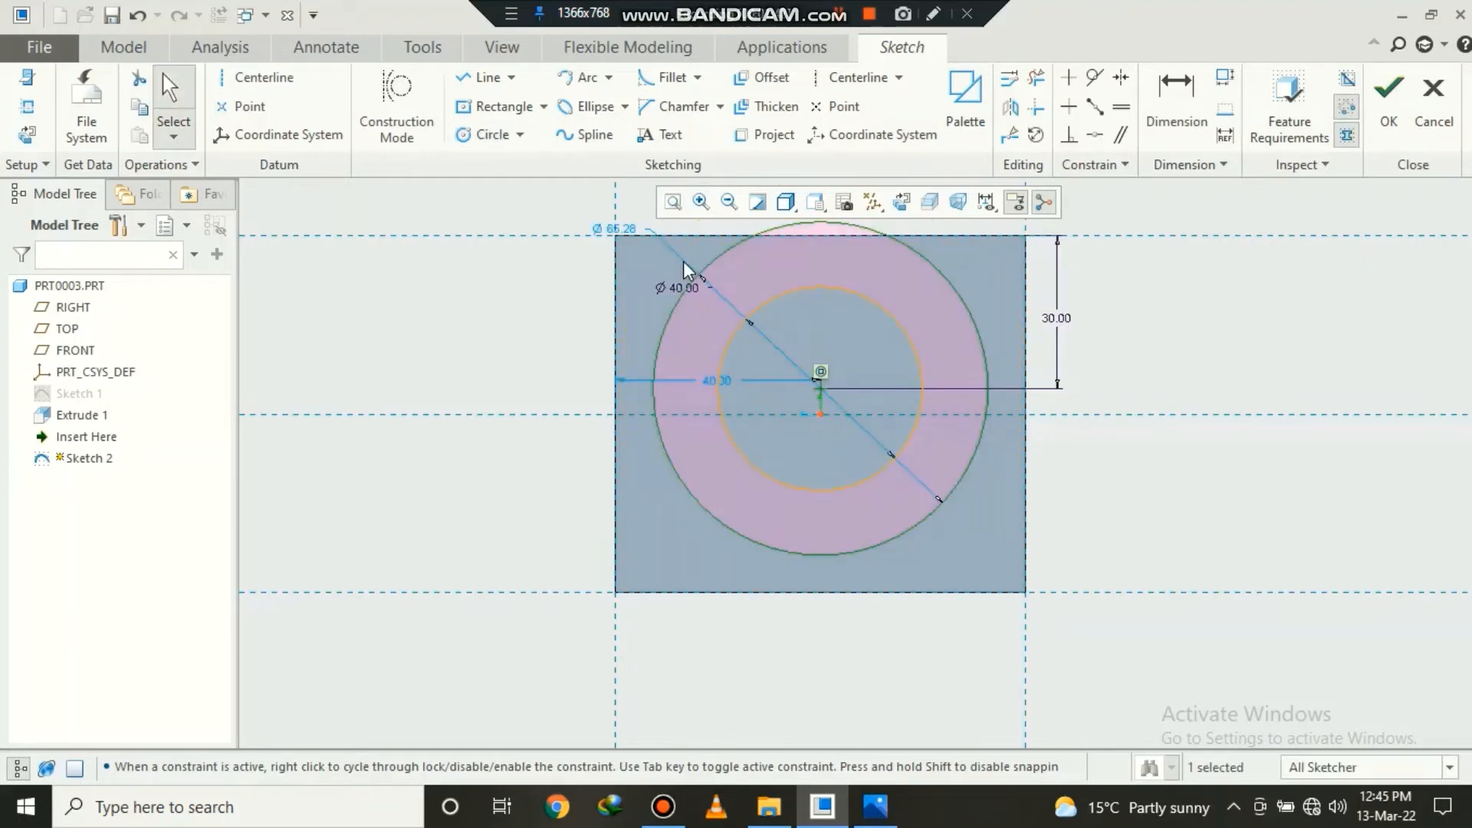
- Set the new outer circle's diameter to 80 mm
scroll(644, 253, up, 1)
double_click(603, 246)
text(8)
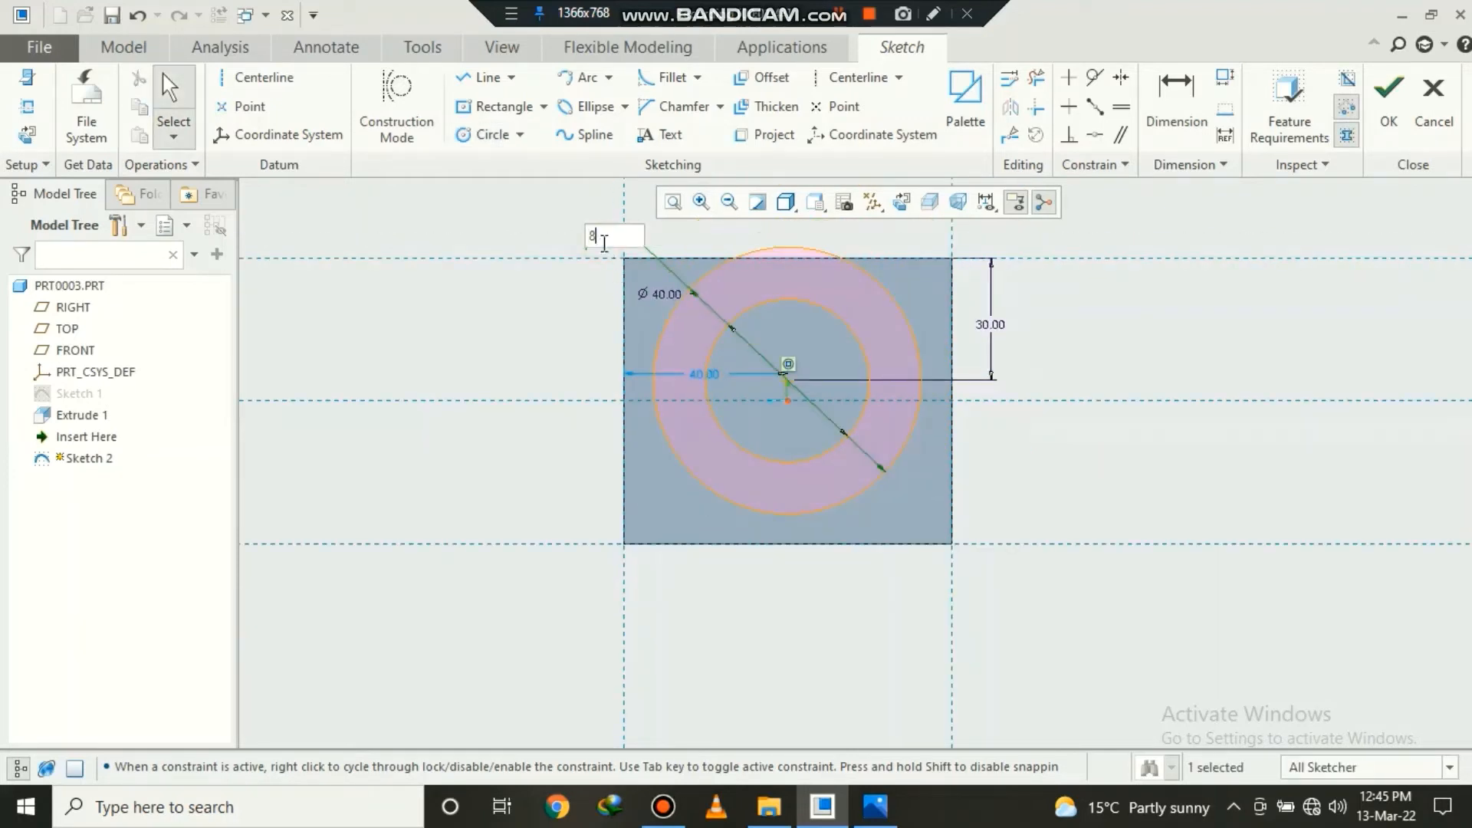
text(0)
key(Return)
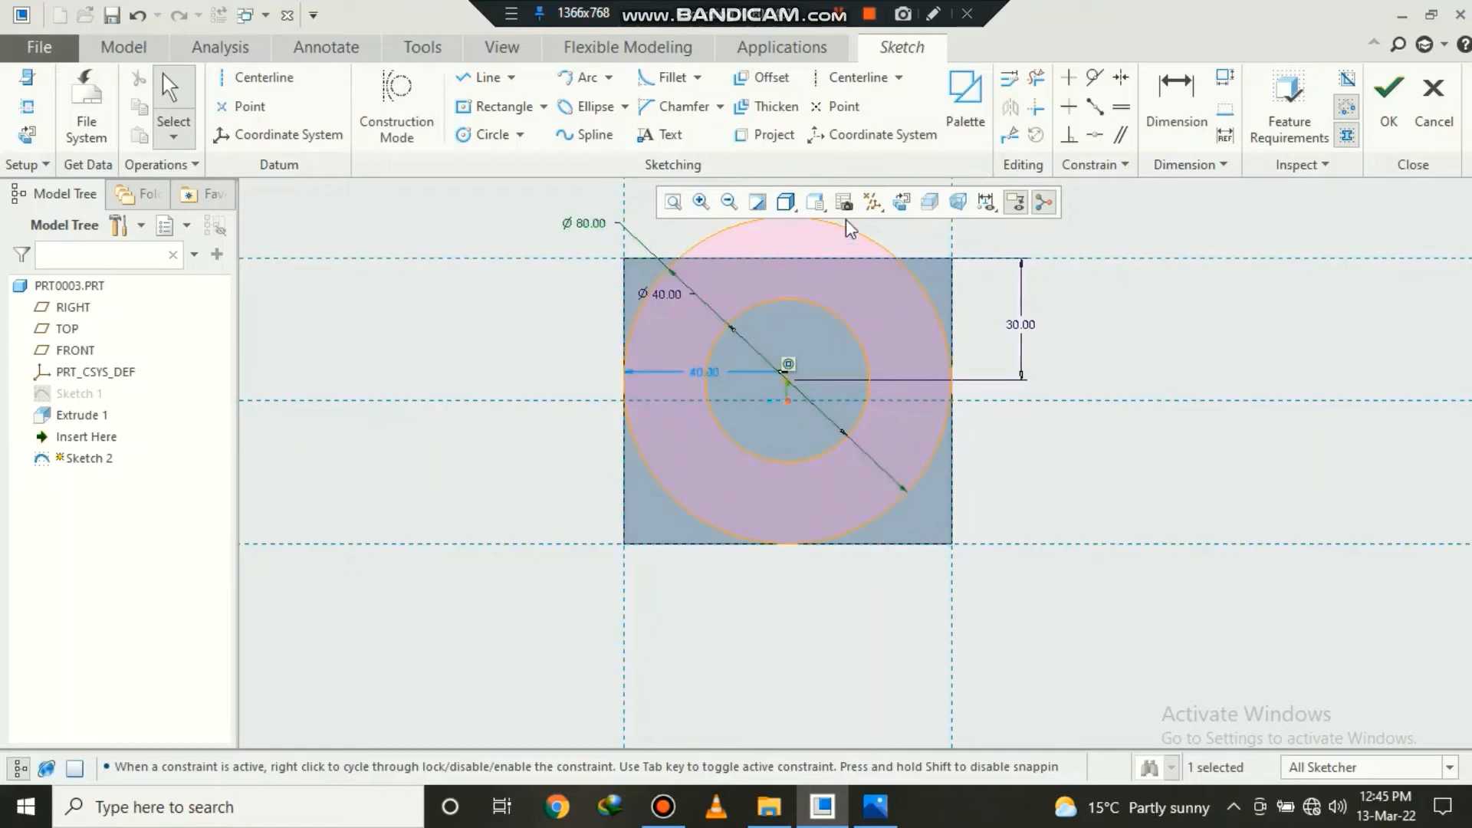
- Sketch three connected lines from the 80 mm circle's left side, across about 6 mm below the face's bottom edge, and up to its right side
scroll(835, 489, up, 1)
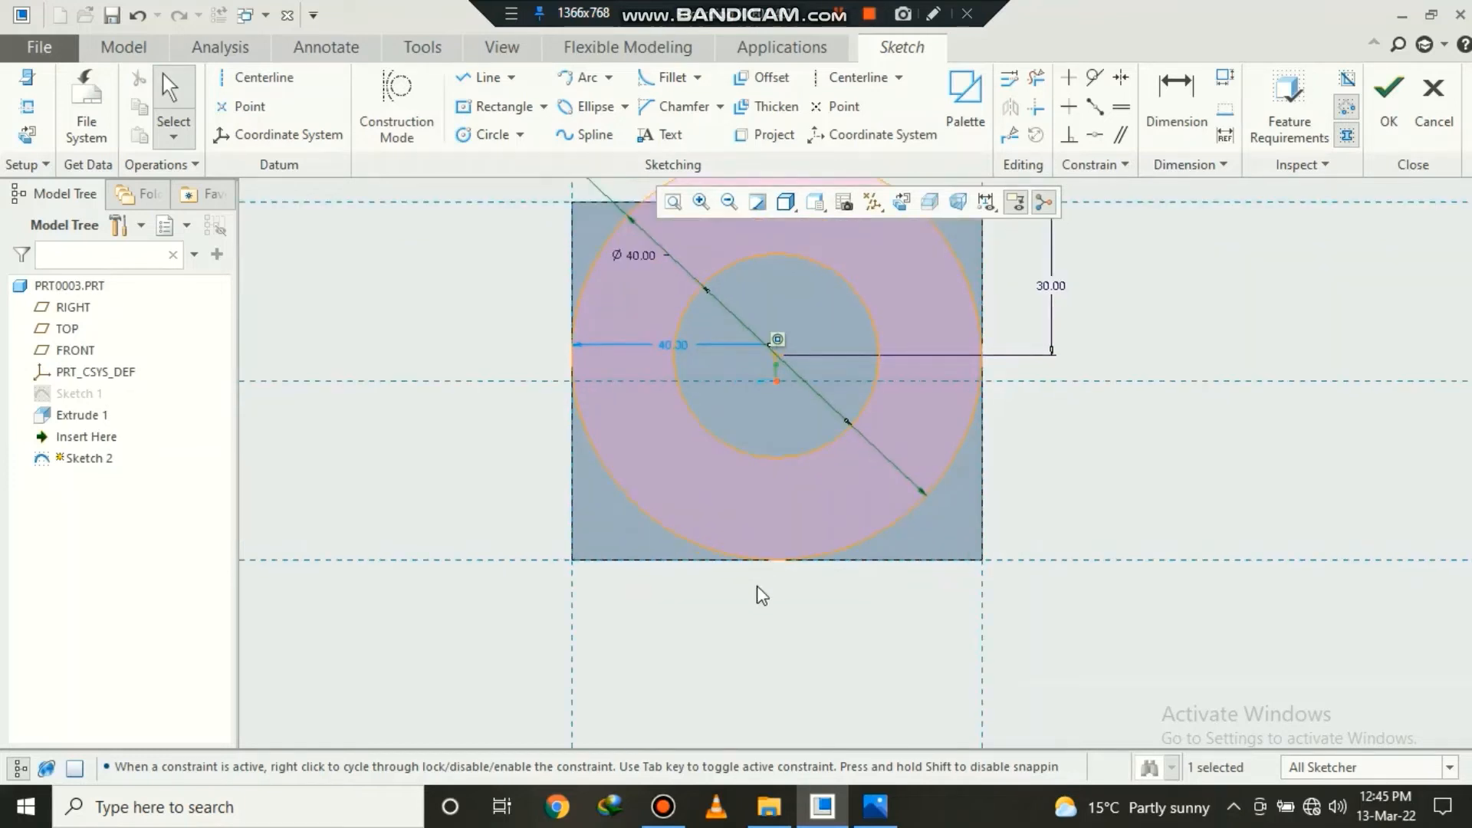
scroll(761, 595, down, 1)
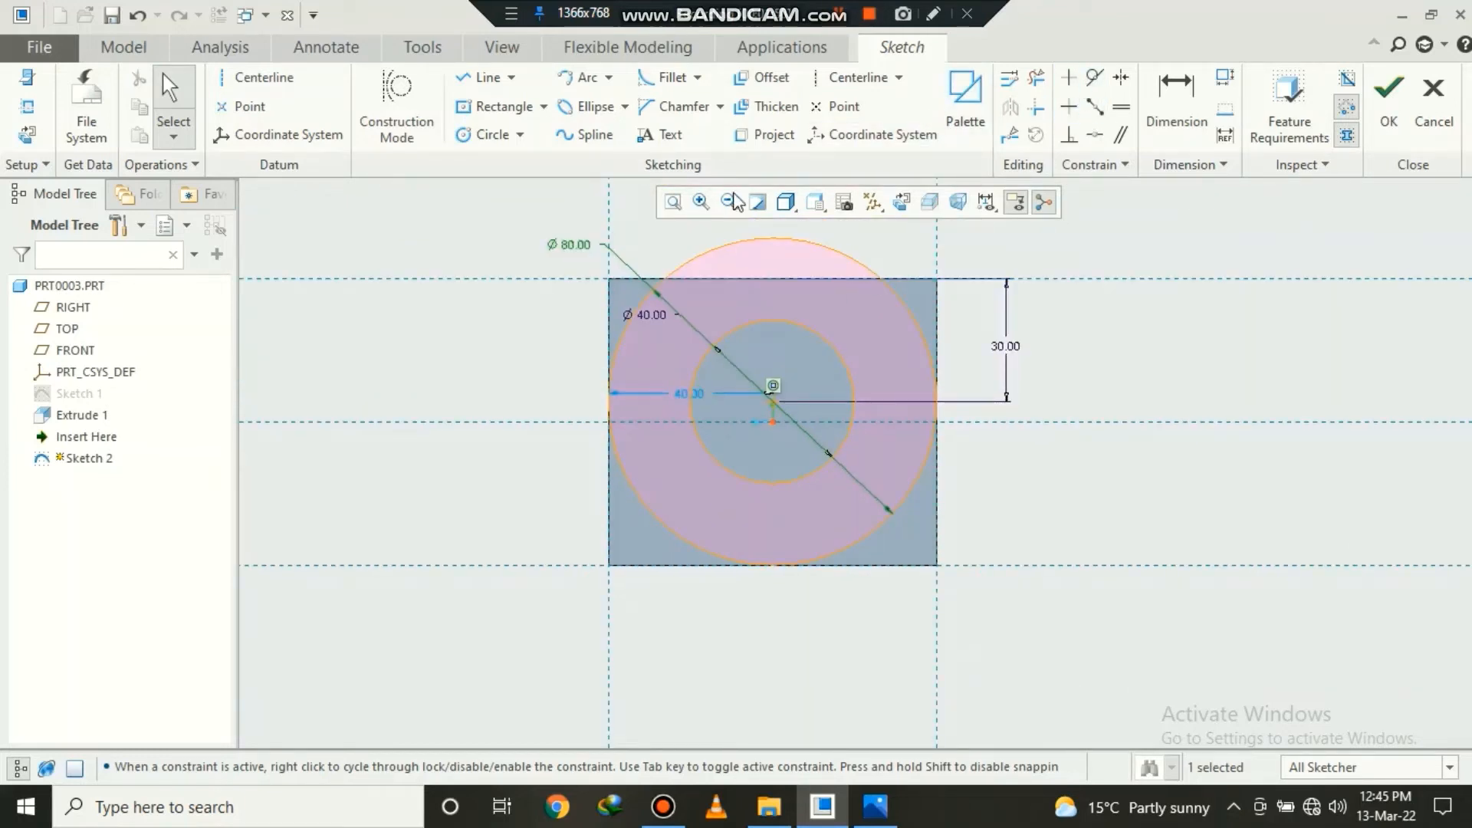
click(483, 77)
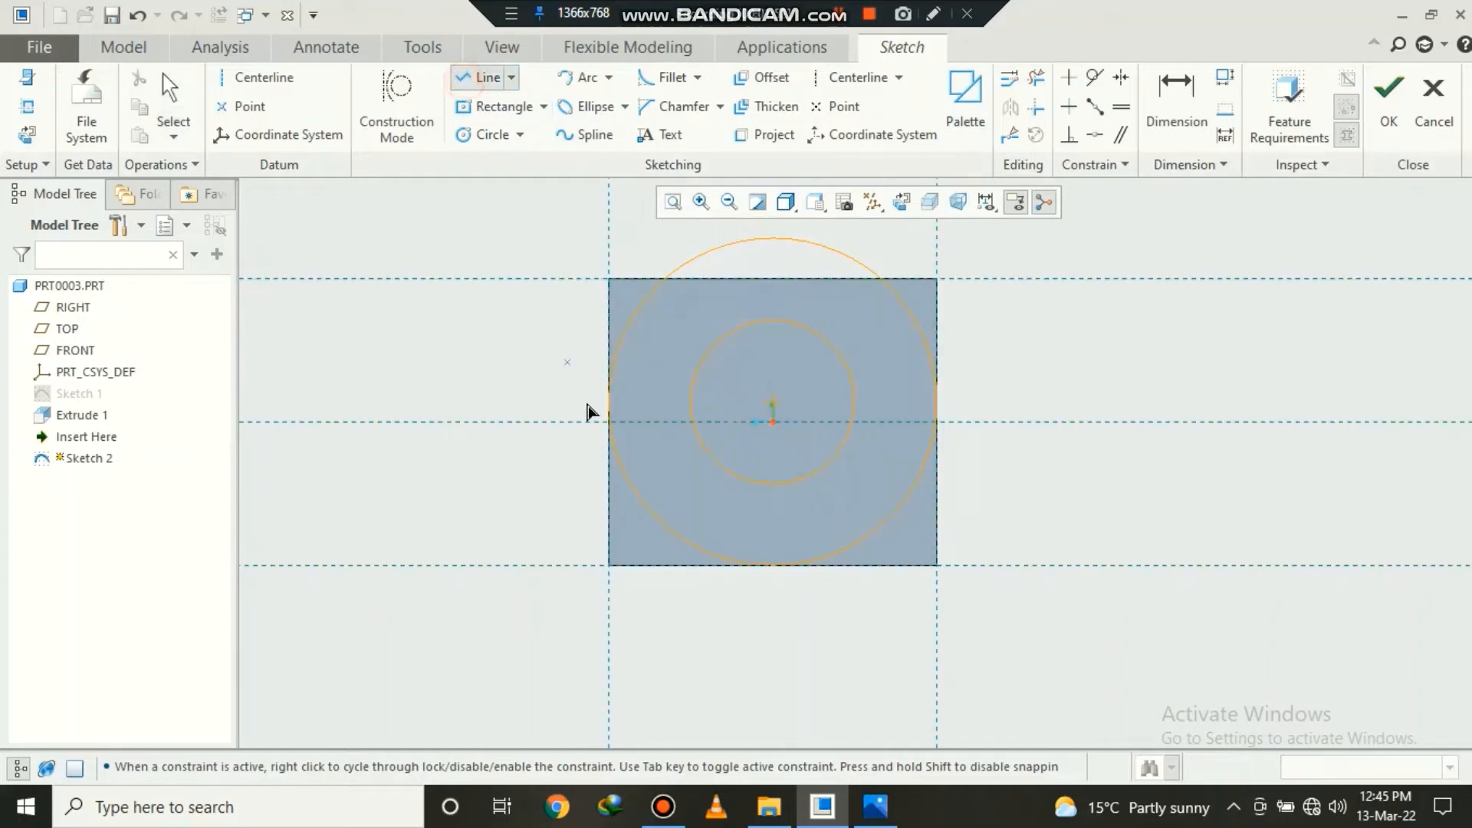
click(609, 390)
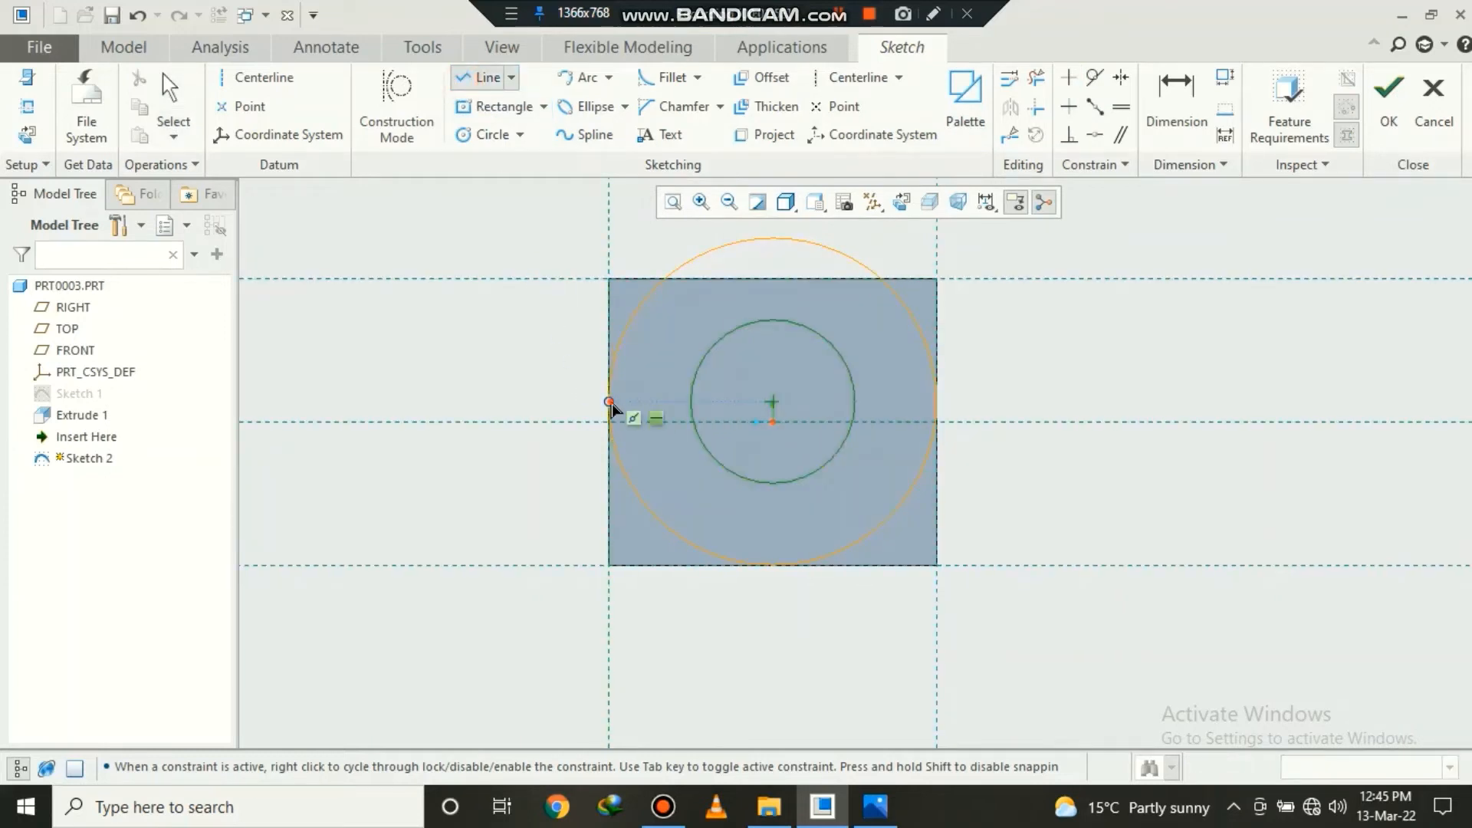
click(609, 588)
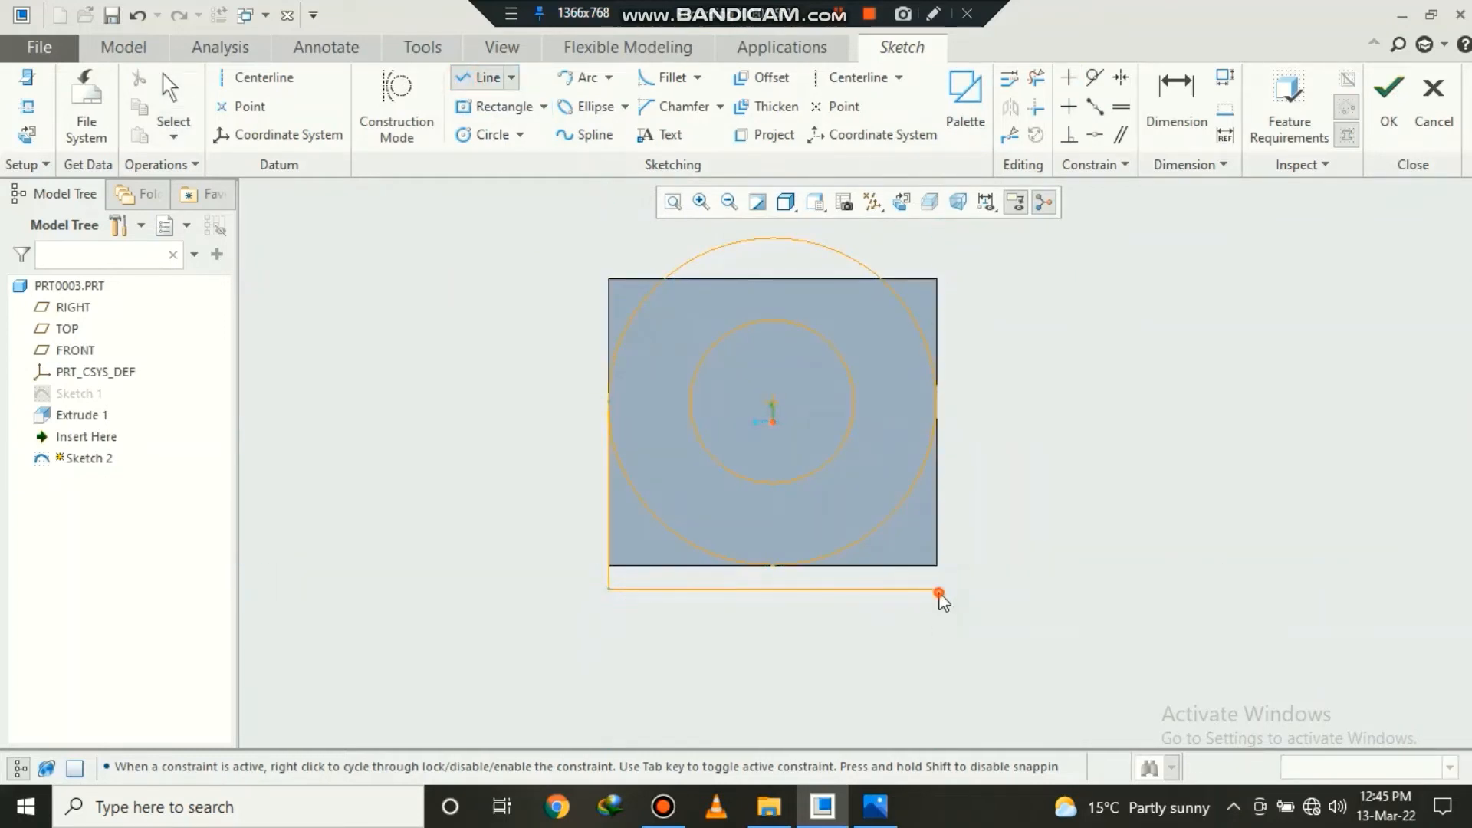
click(937, 588)
click(940, 400)
middle_click(957, 398)
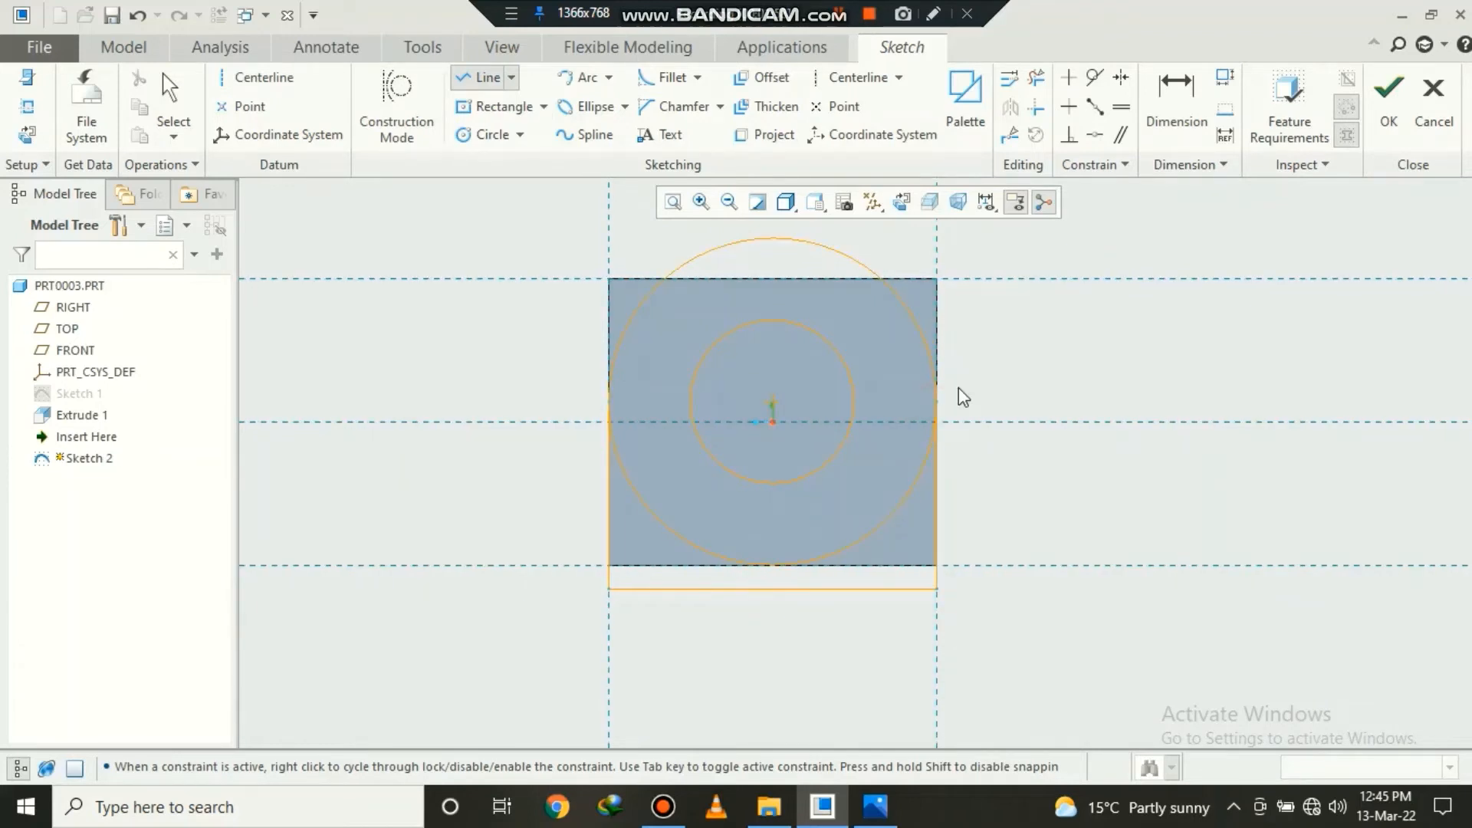
- Trim the 80 mm circle's upper half so its lower arc closes the profile with the three lines
click(1035, 77)
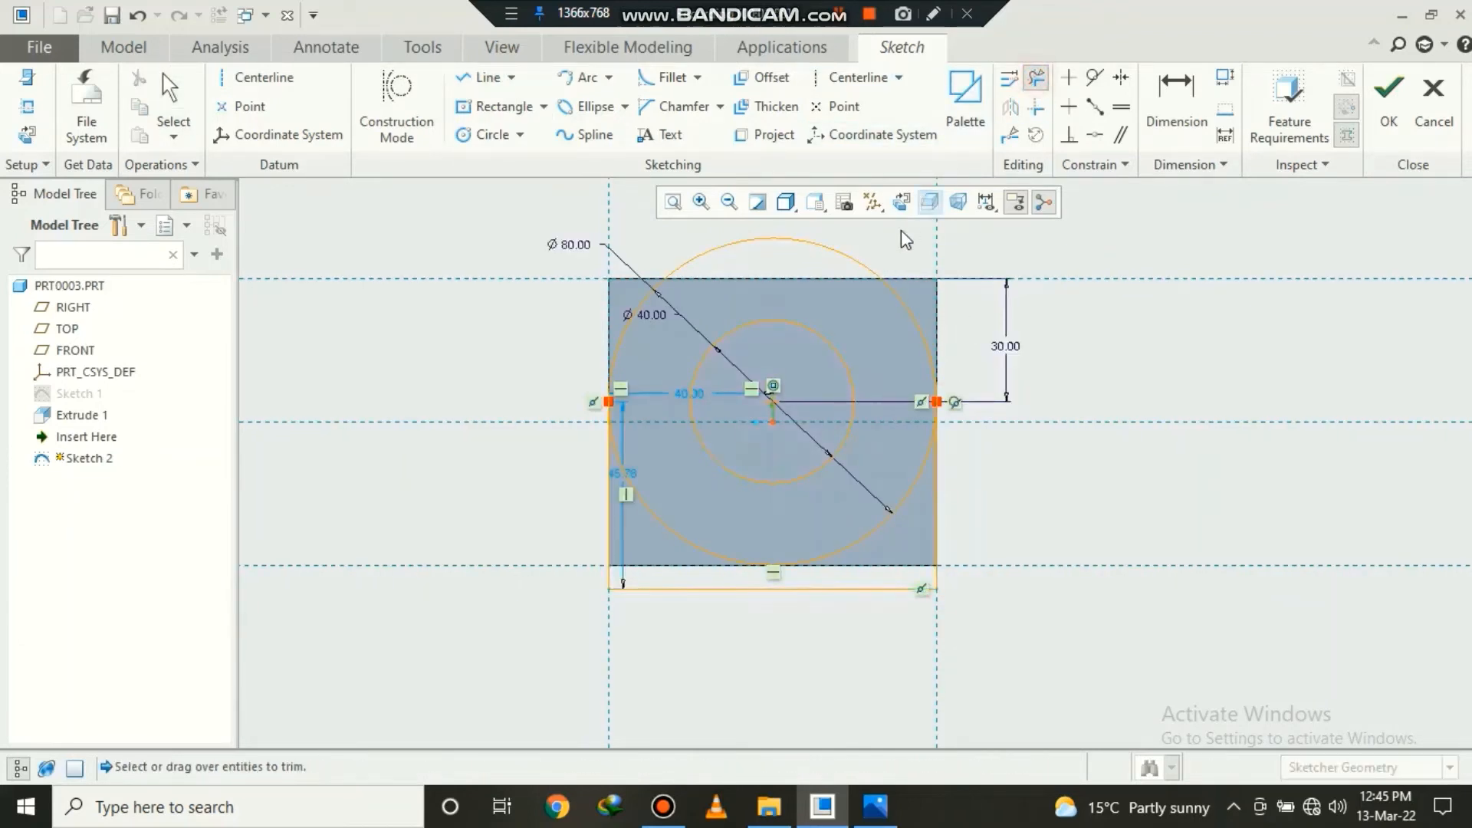
click(871, 263)
click(916, 337)
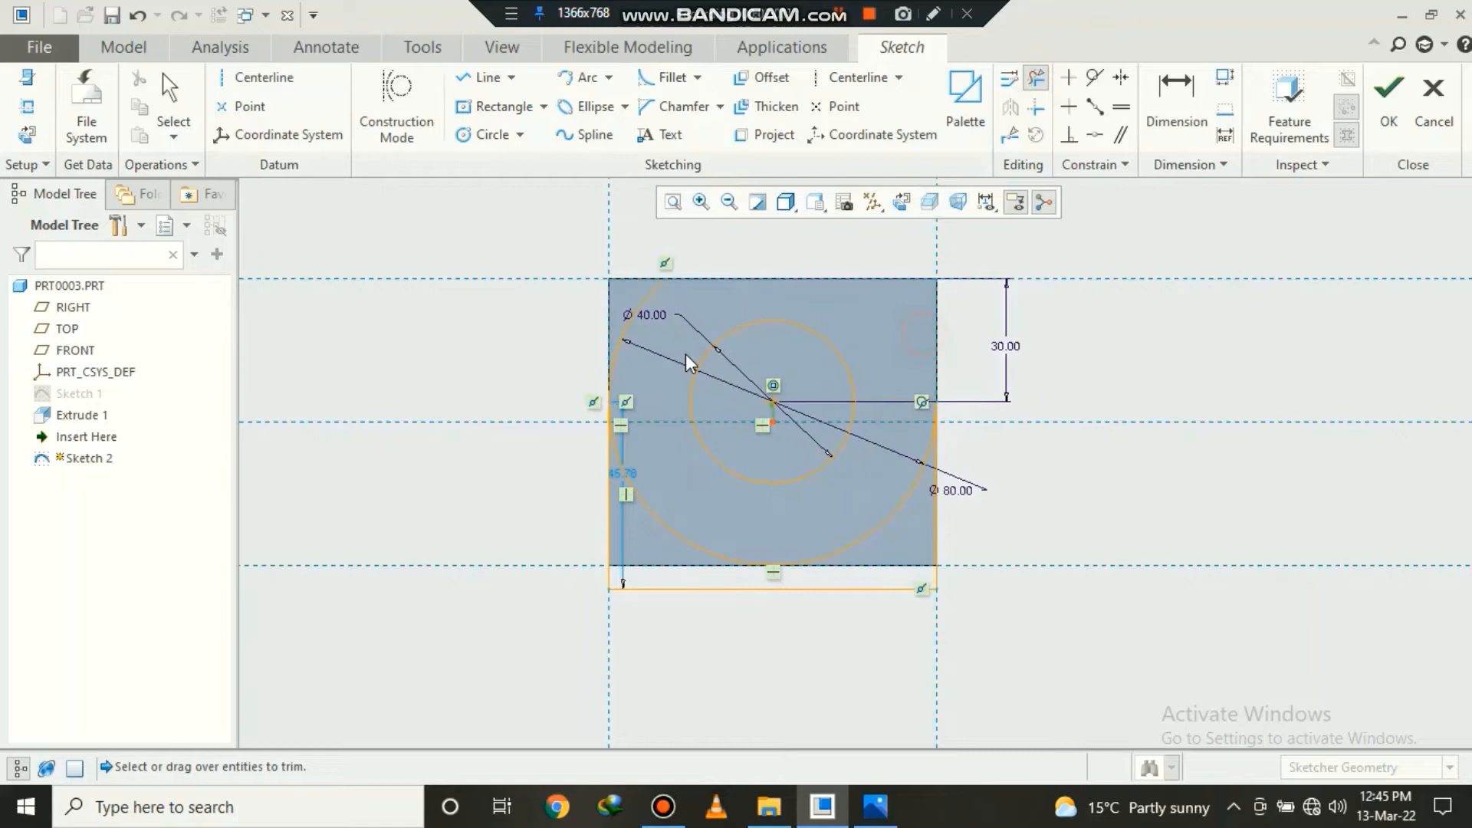
click(628, 340)
middle_click(538, 407)
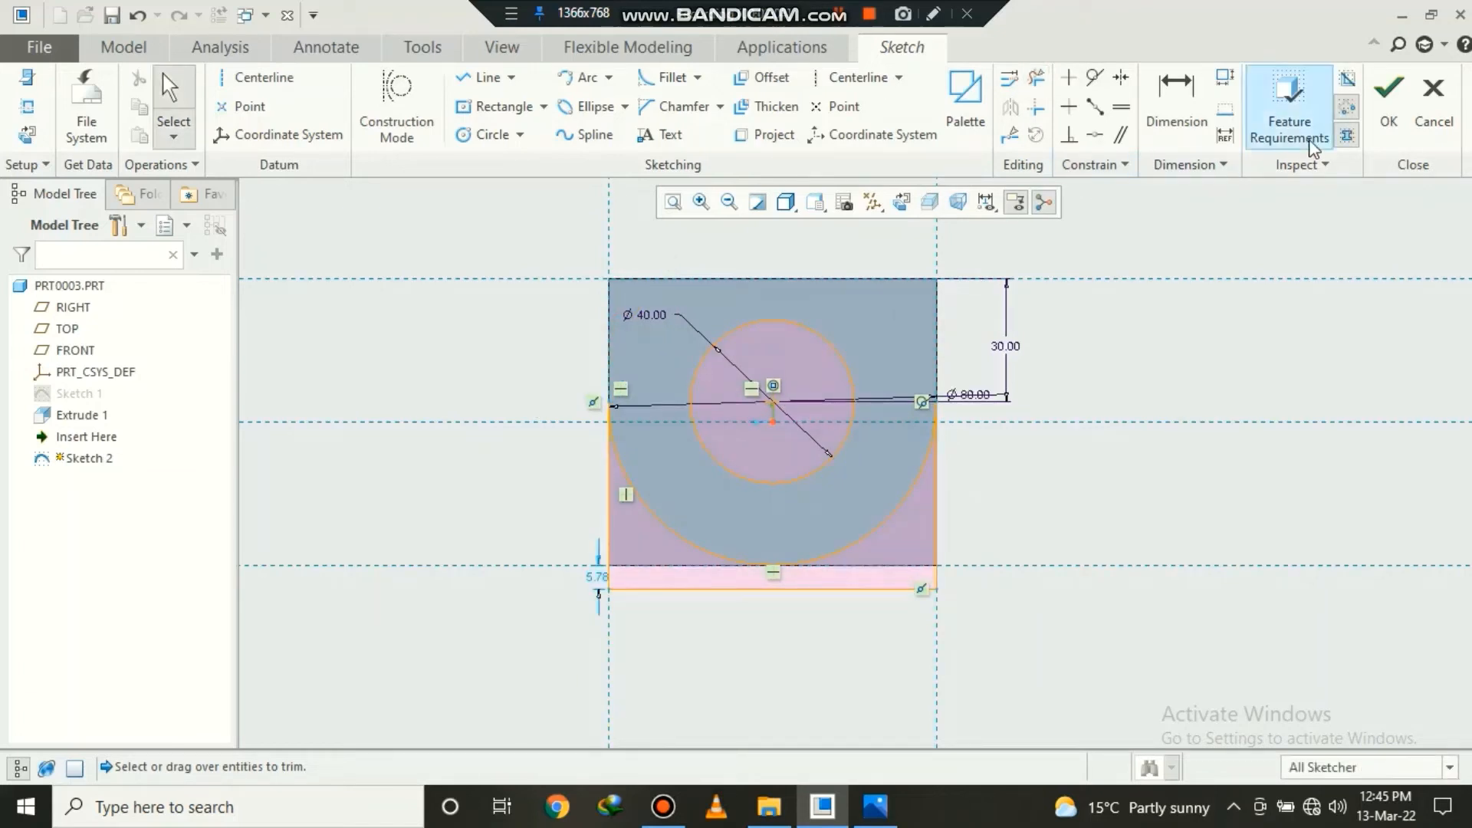
- Finish the side-face sketch and extrude it as a 120 mm cut through both lobes, rounding their ends and opening their holes
click(1388, 99)
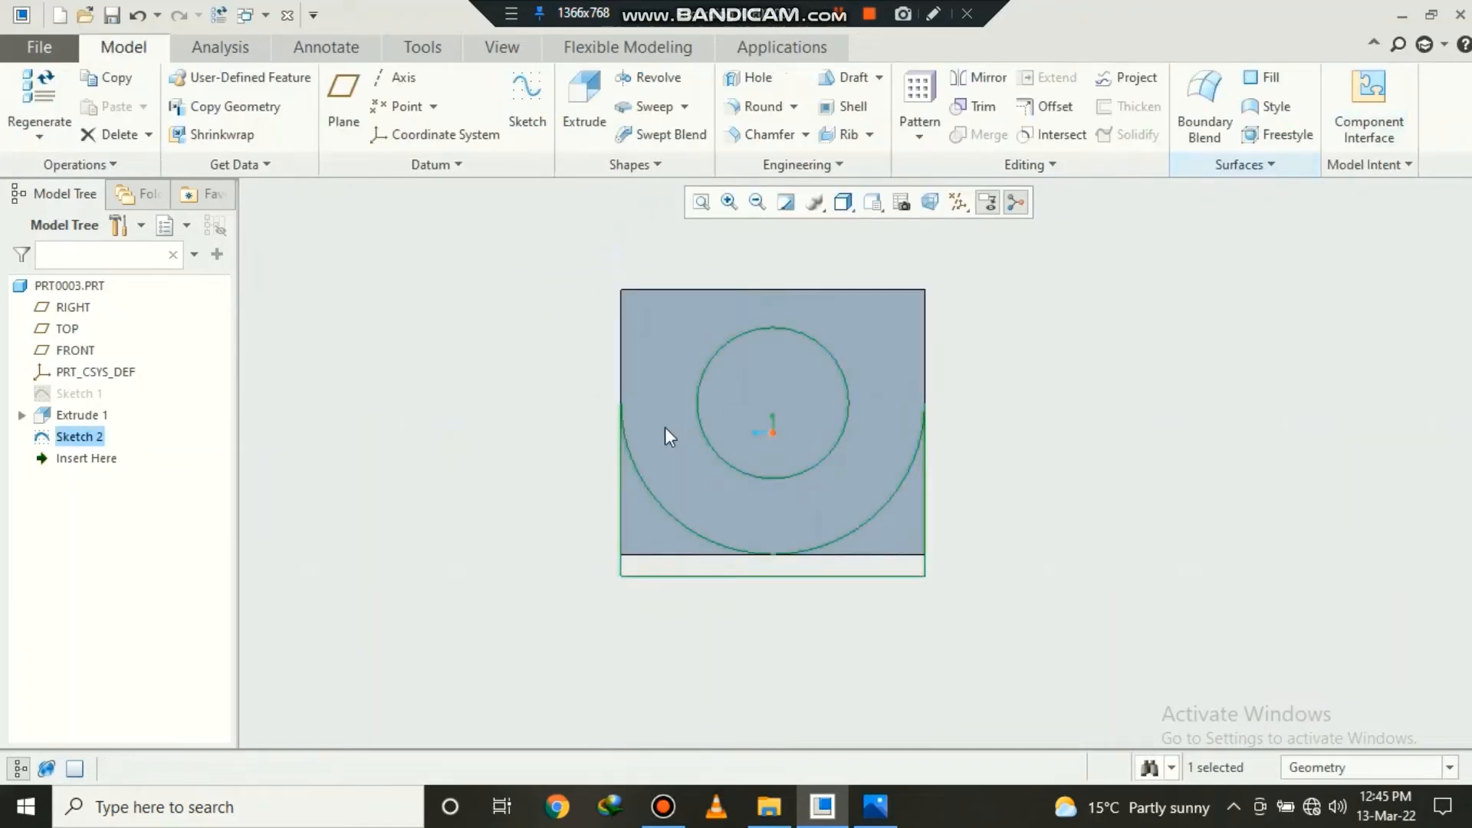
click(588, 119)
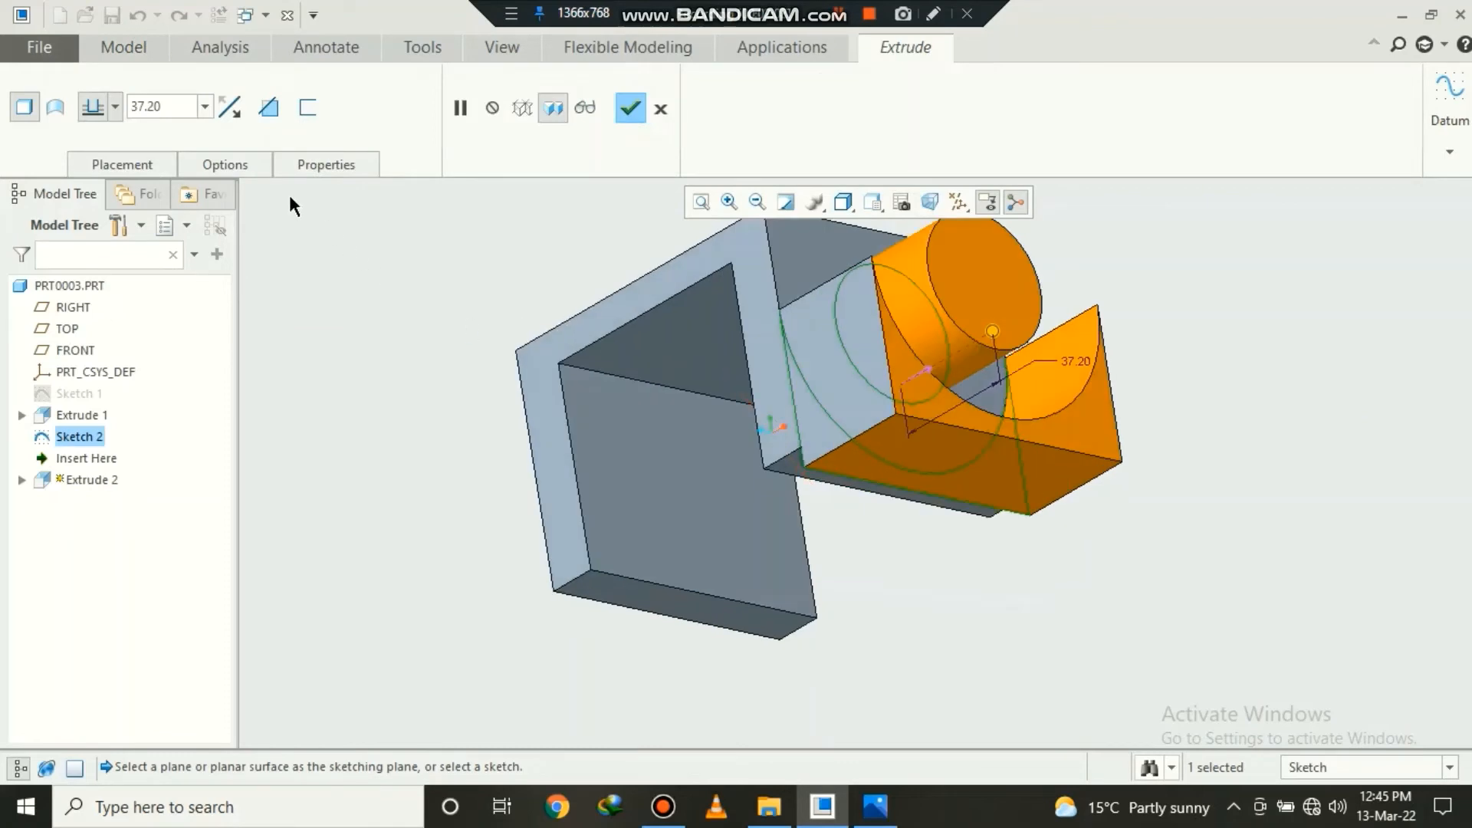
click(269, 107)
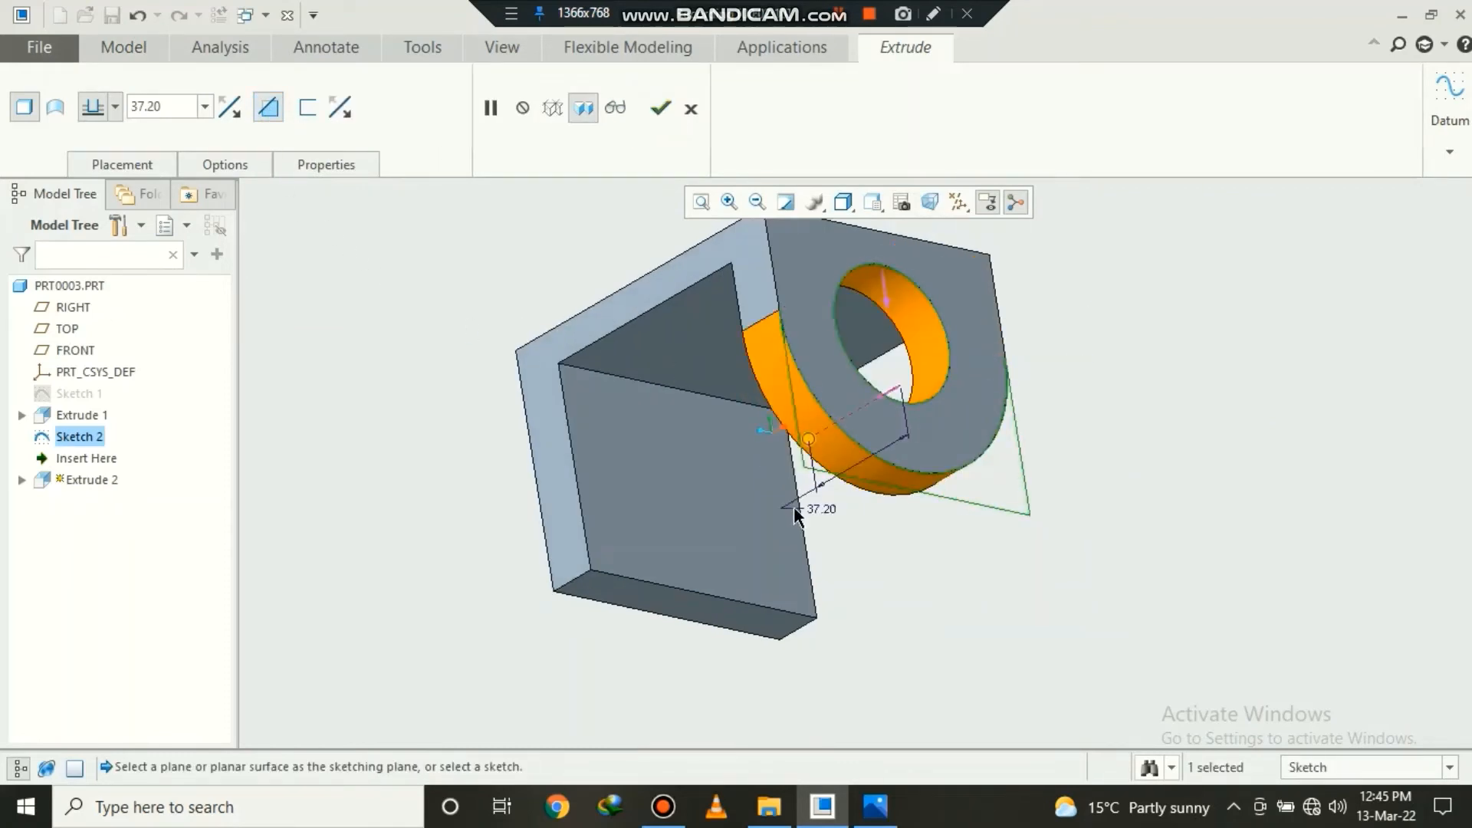
double_click(831, 515)
text(120)
key(Return)
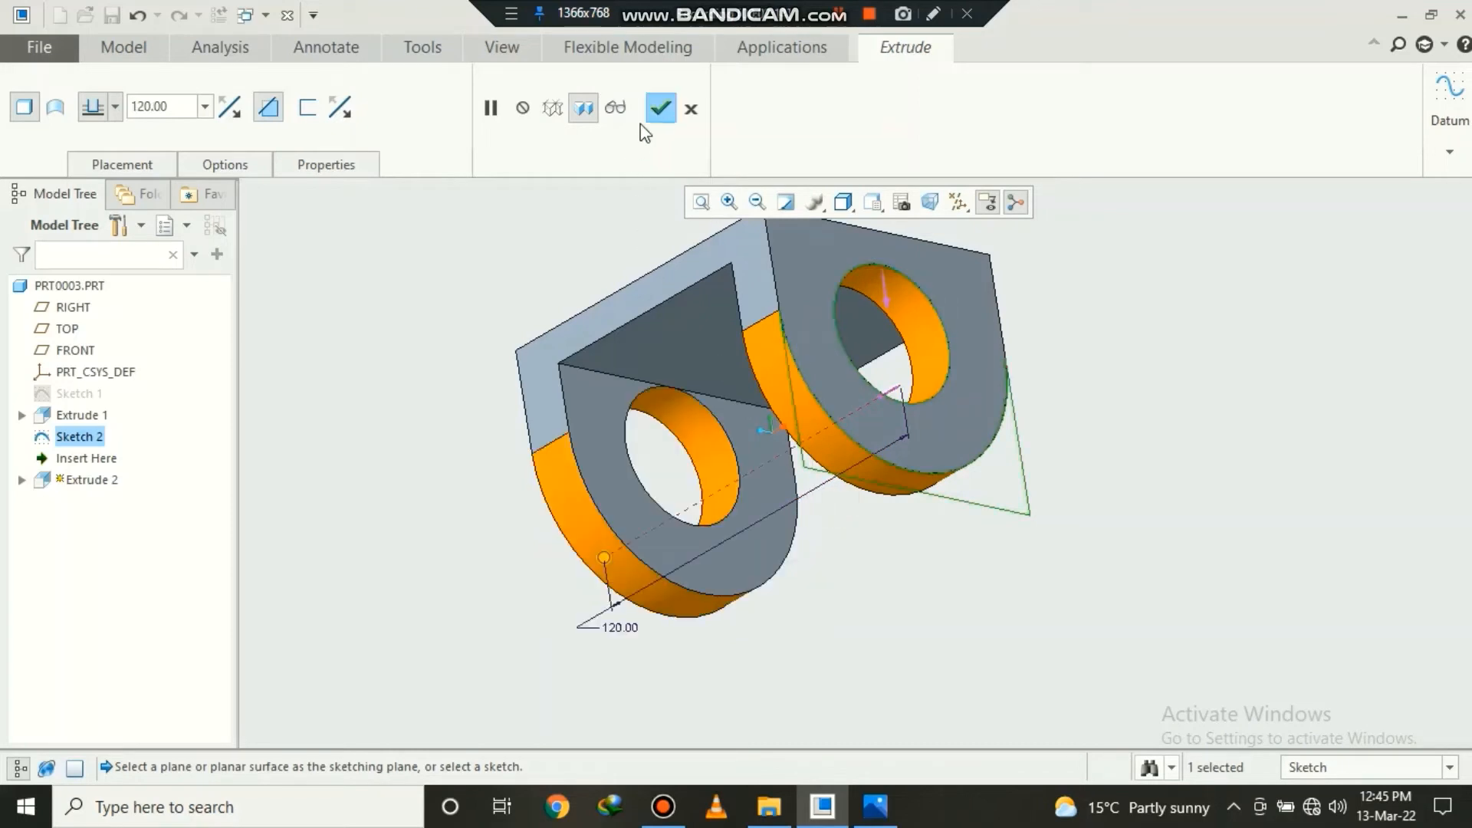
click(661, 108)
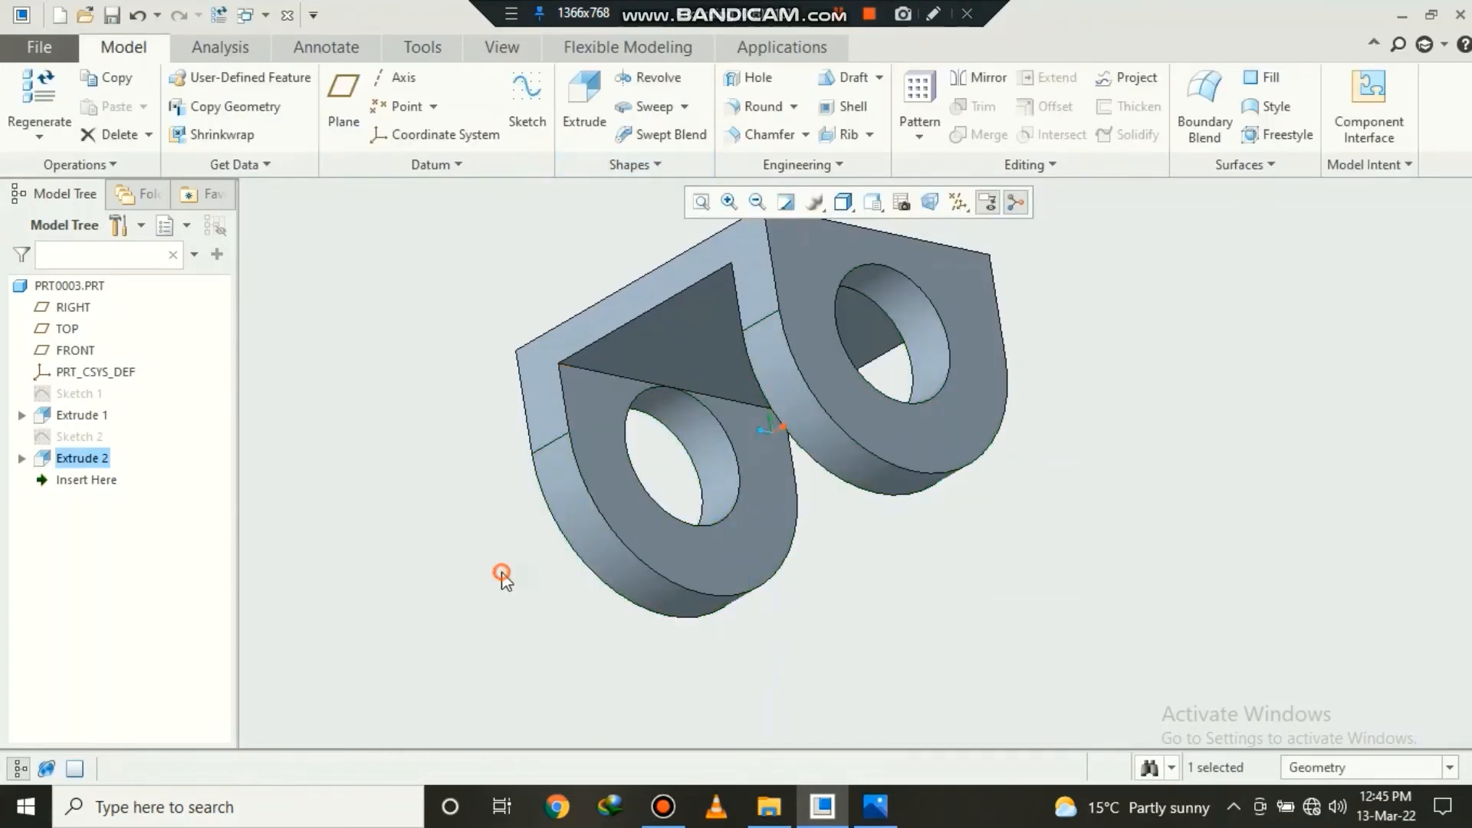
- Start a sketch on the plate's top face, viewed flat, and add its left, lower and right edges as references
middle_drag(476, 506, 509, 558)
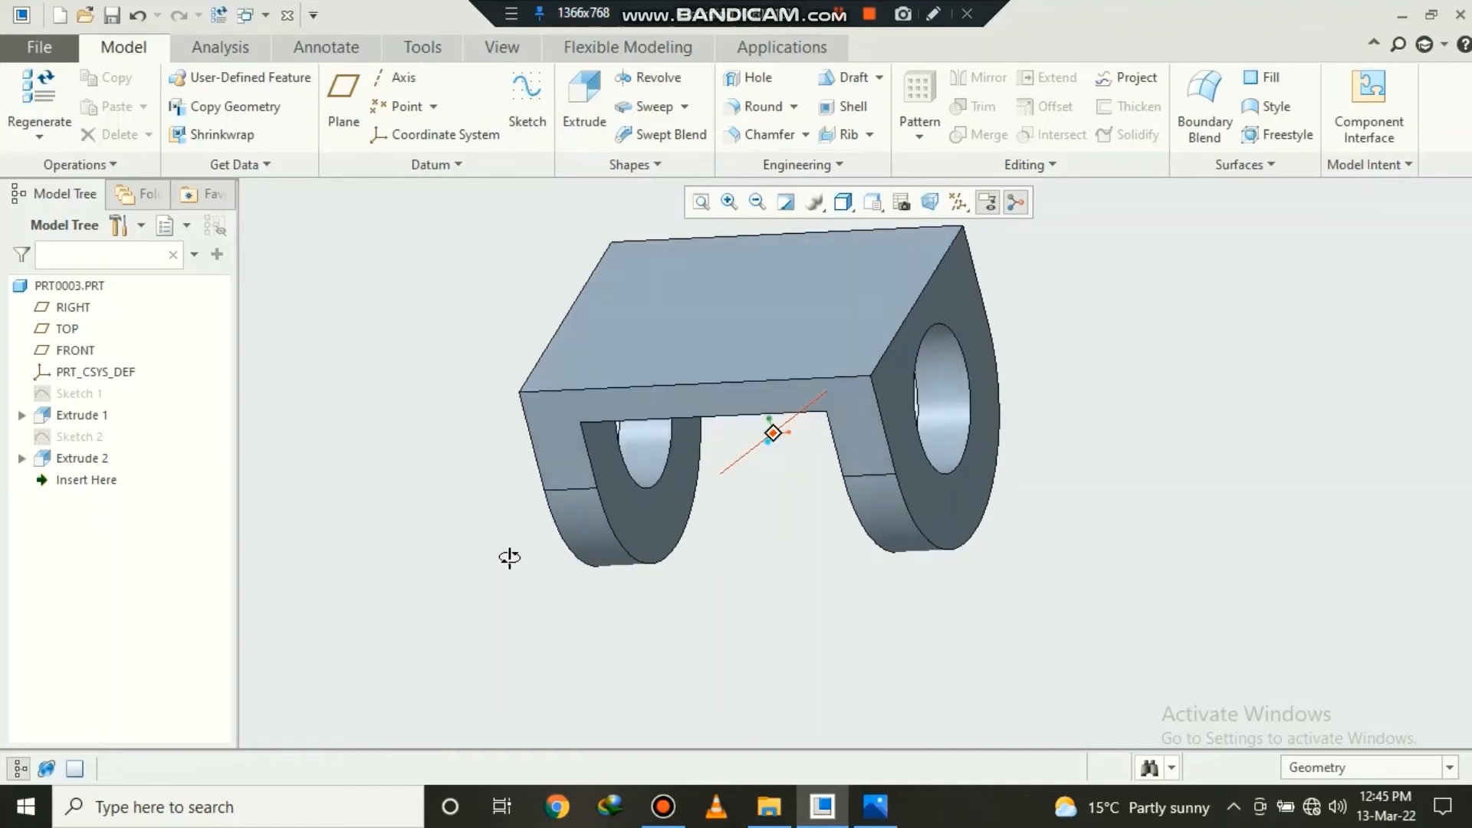
middle_drag(478, 360, 469, 421)
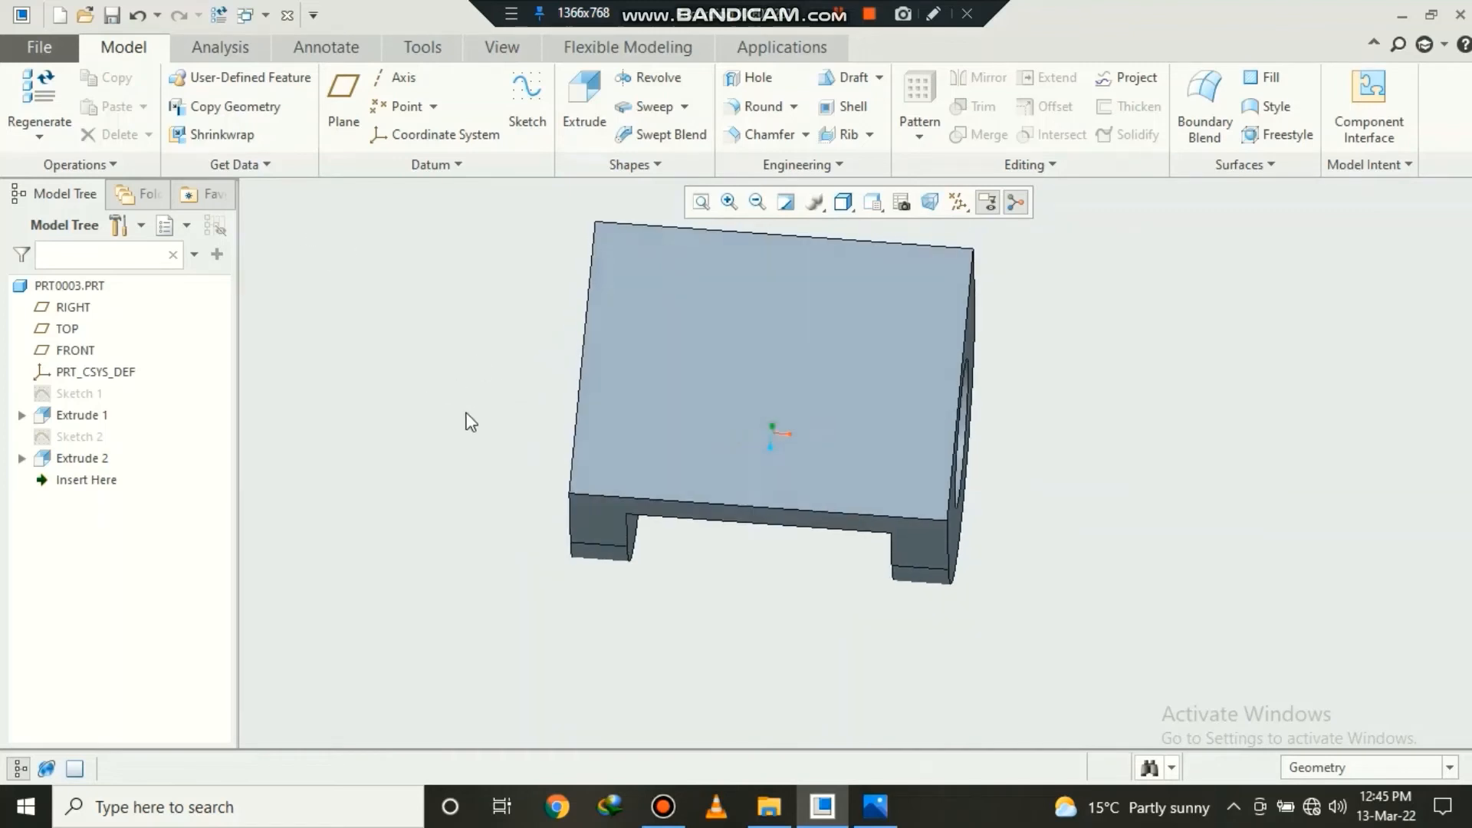
click(738, 412)
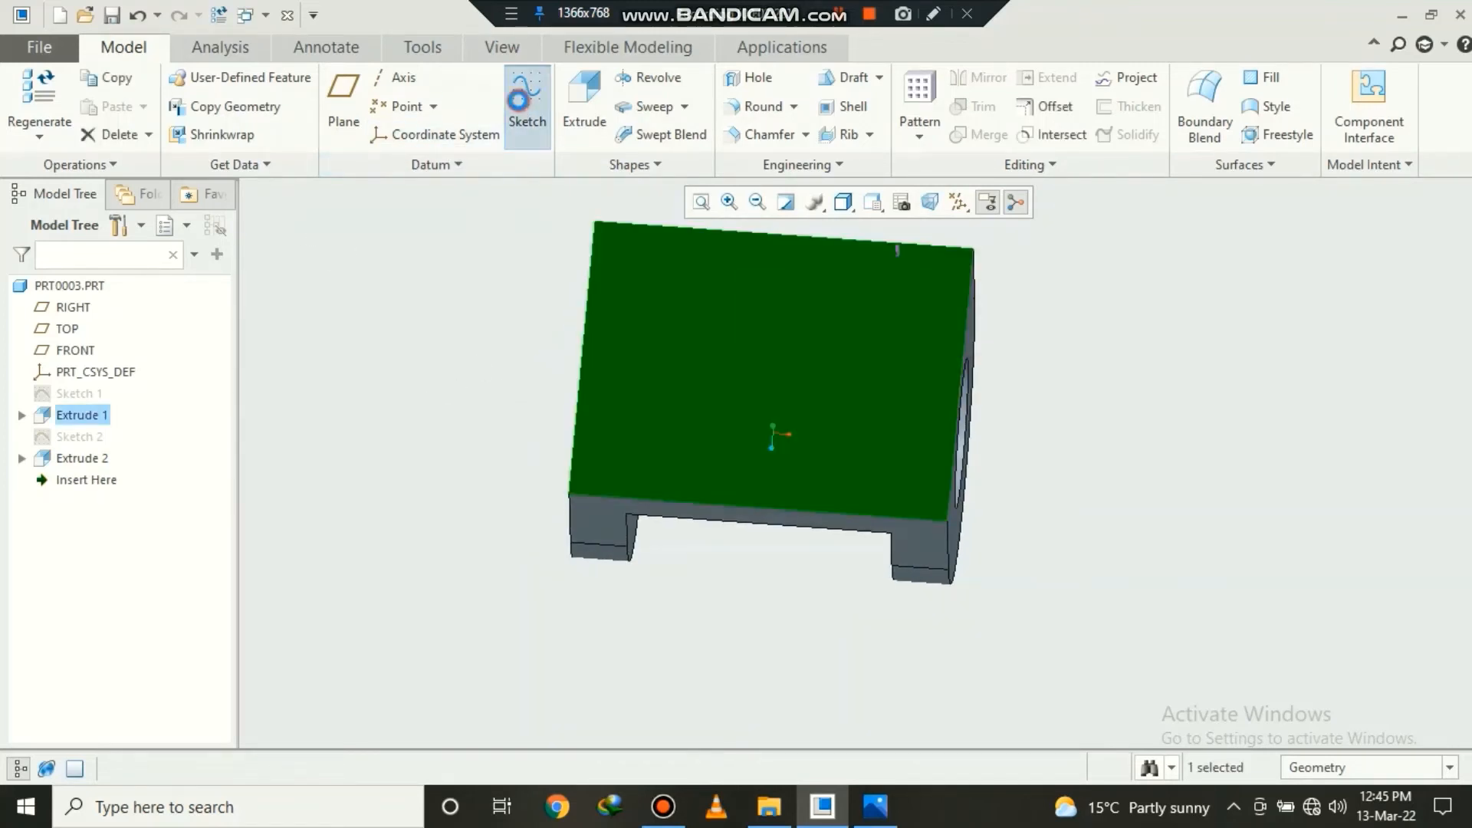
click(527, 100)
click(905, 205)
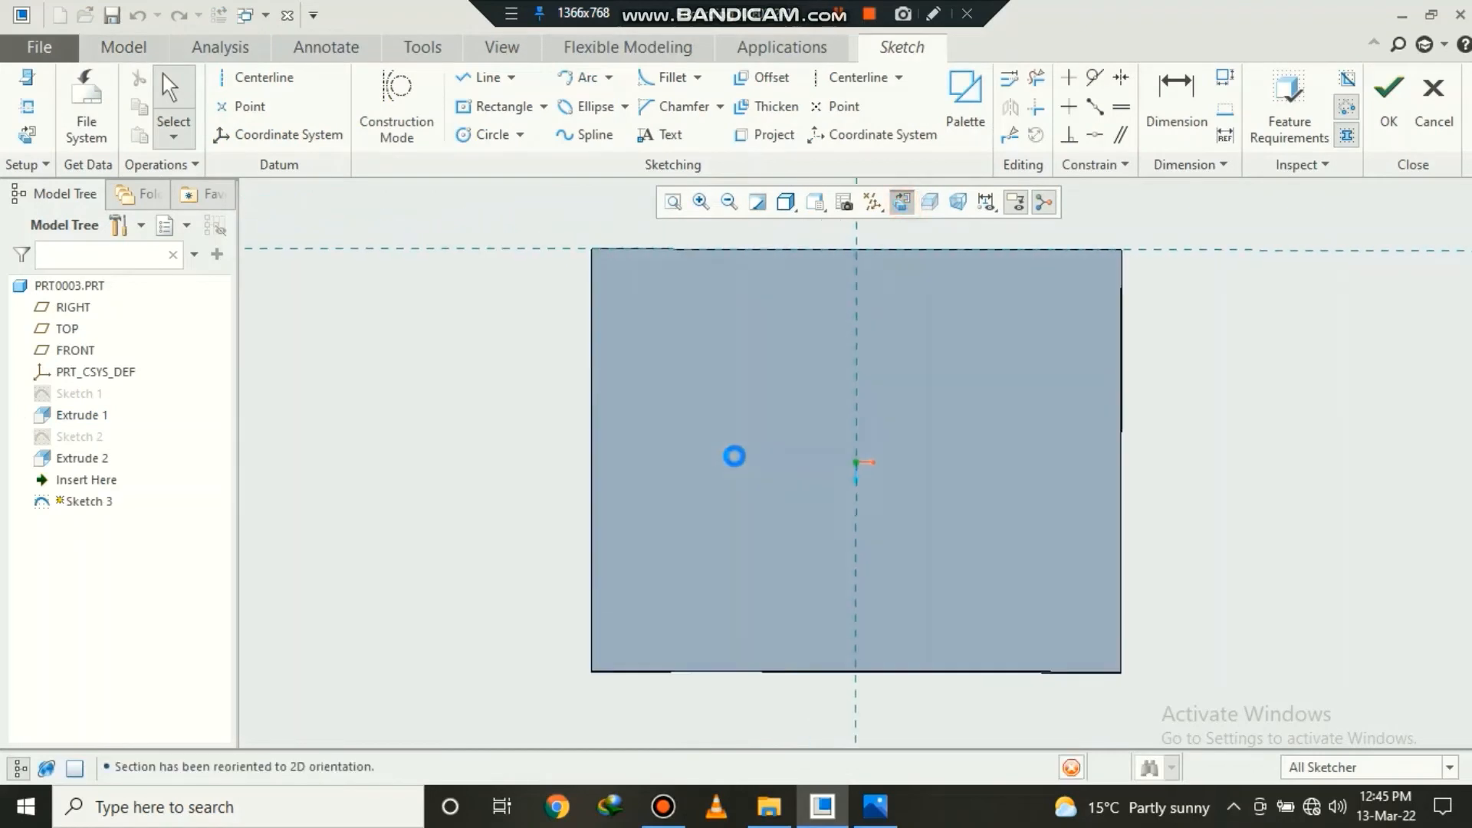
click(27, 106)
click(591, 466)
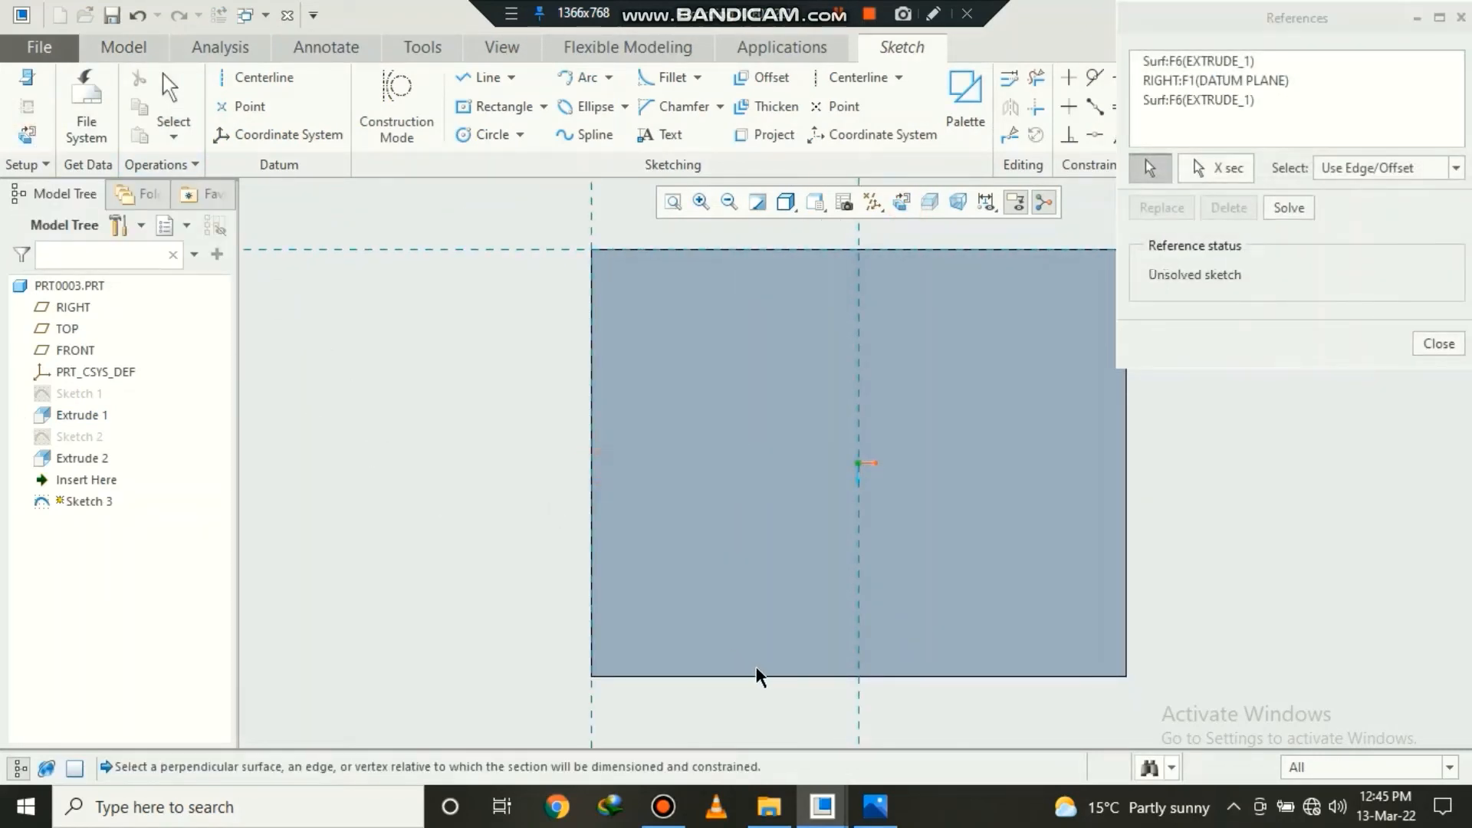
click(761, 676)
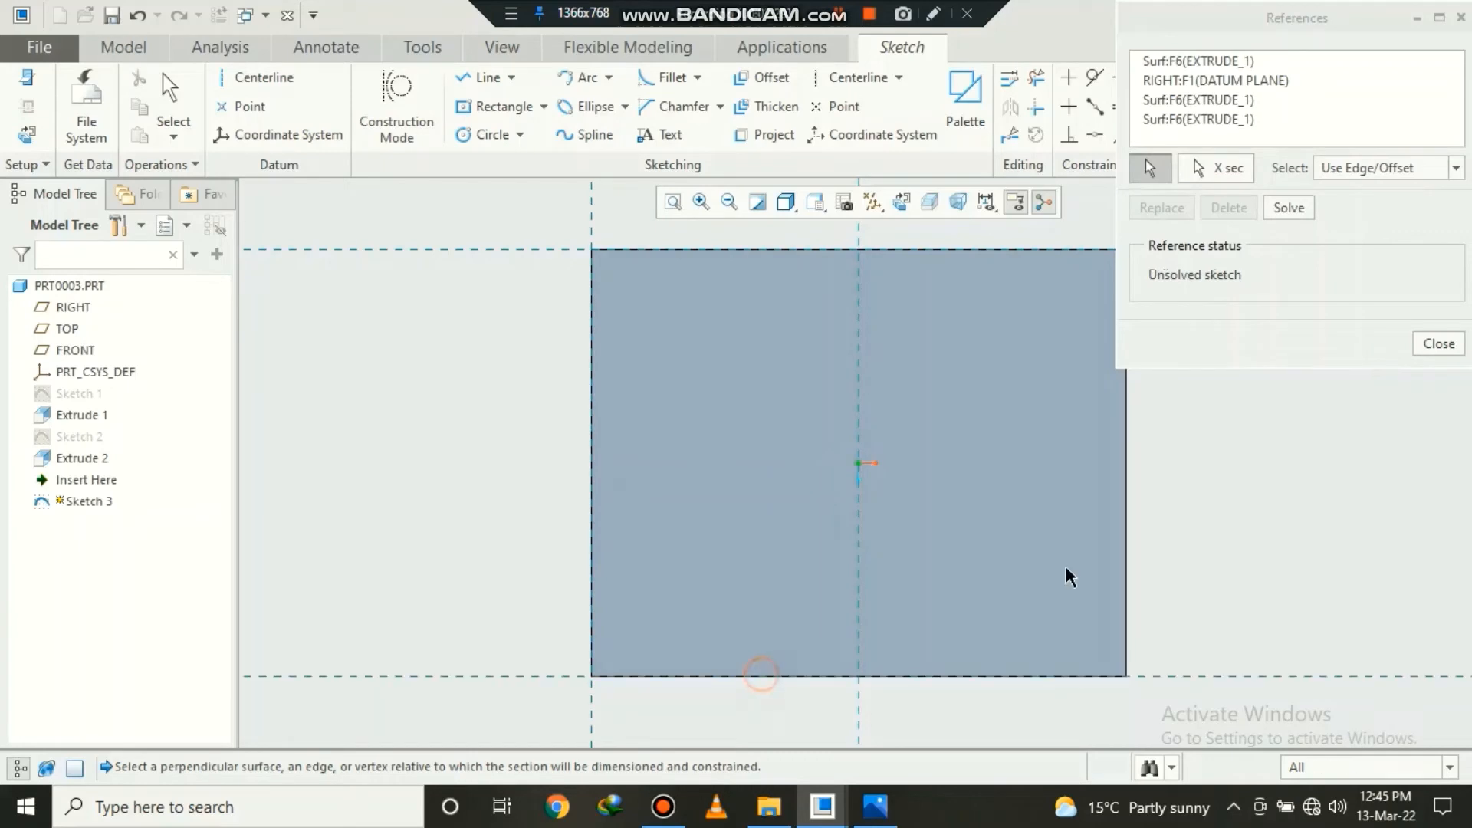
click(1125, 568)
click(1431, 343)
- Sketch two concentric circles about 61 mm and 50 mm in diameter, slightly left of the top face's vertical centre reference
click(488, 134)
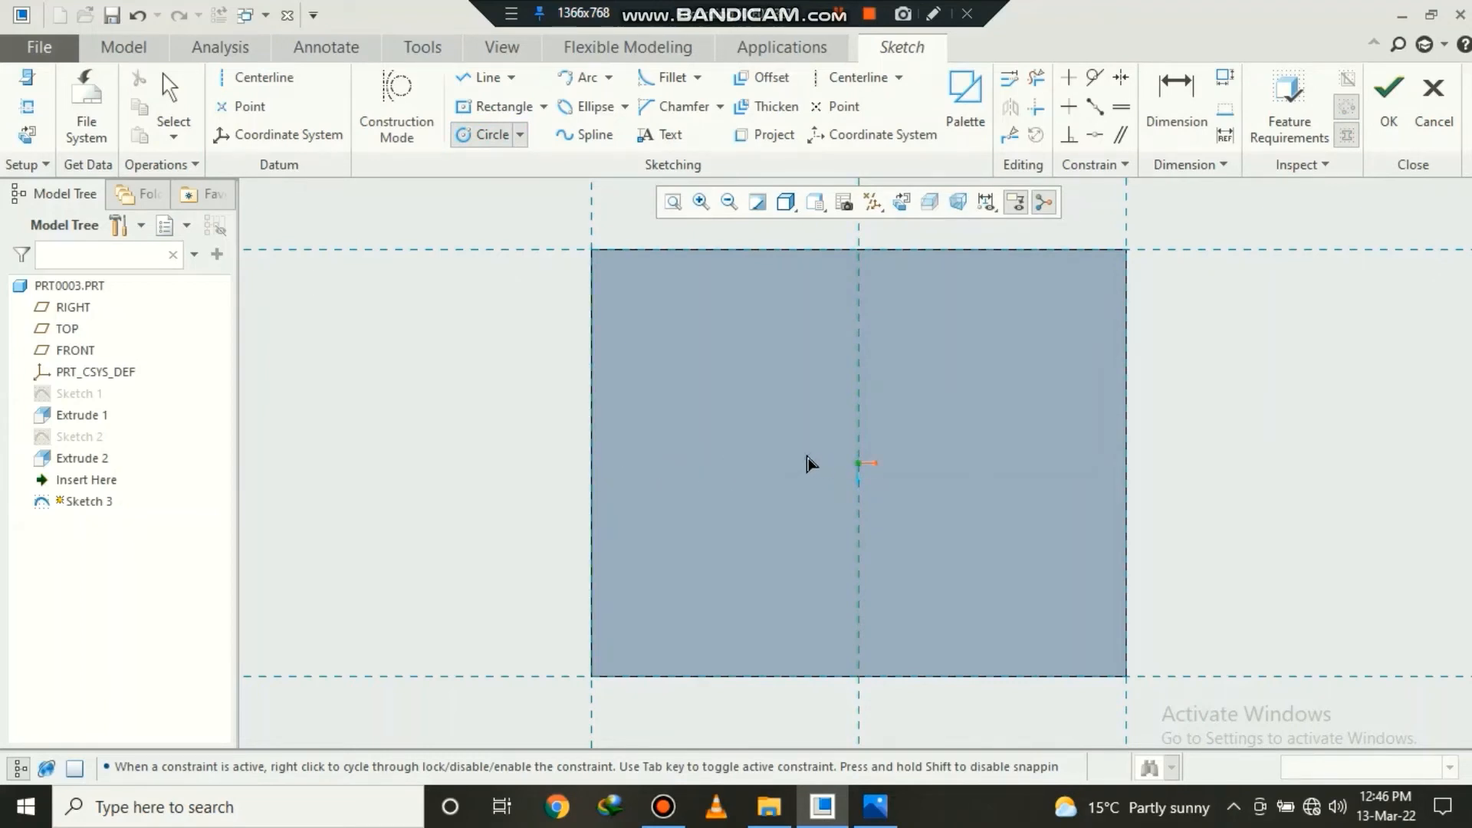
click(922, 568)
click(805, 457)
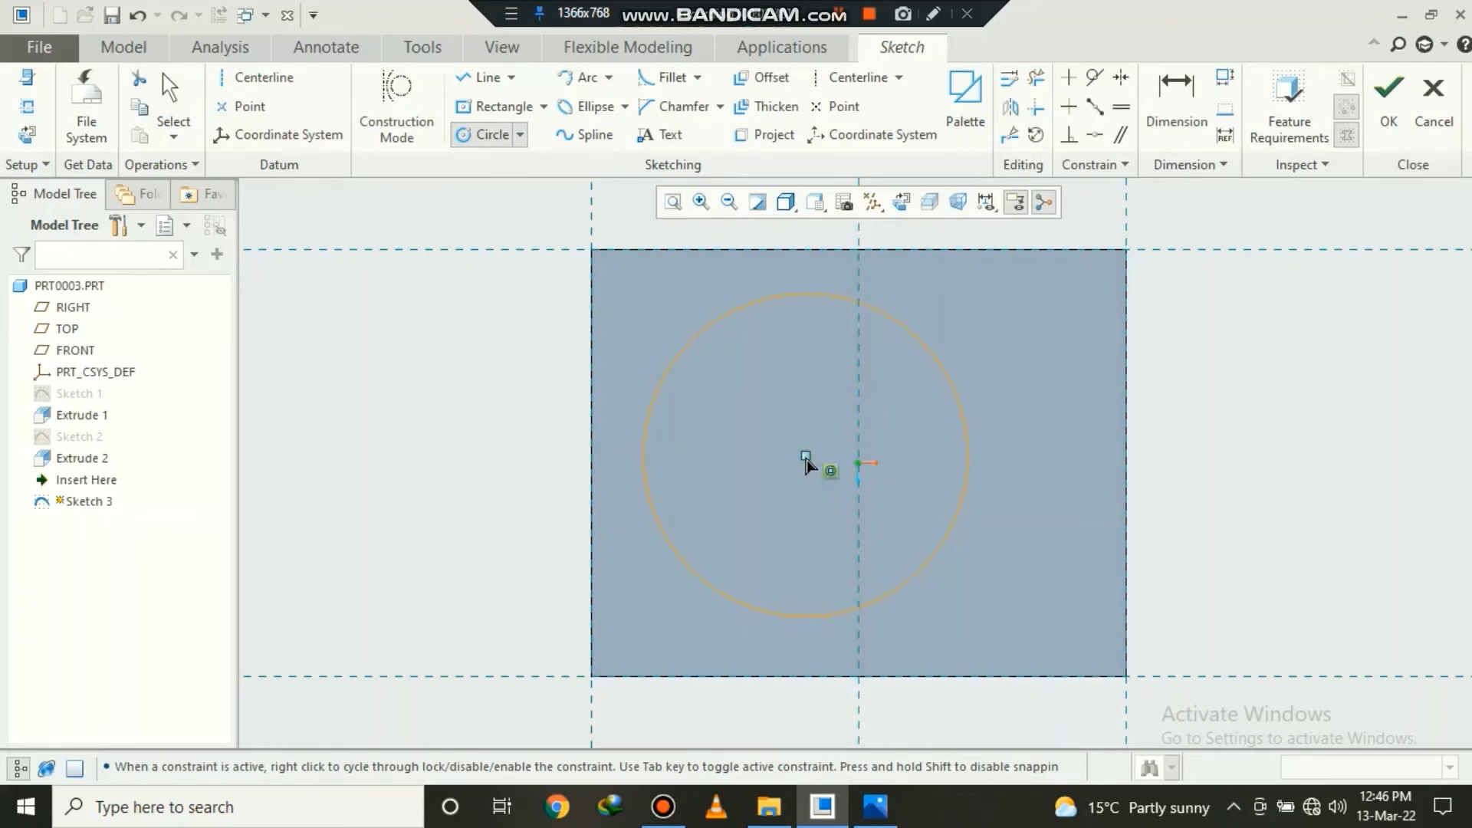
click(879, 568)
middle_click(466, 473)
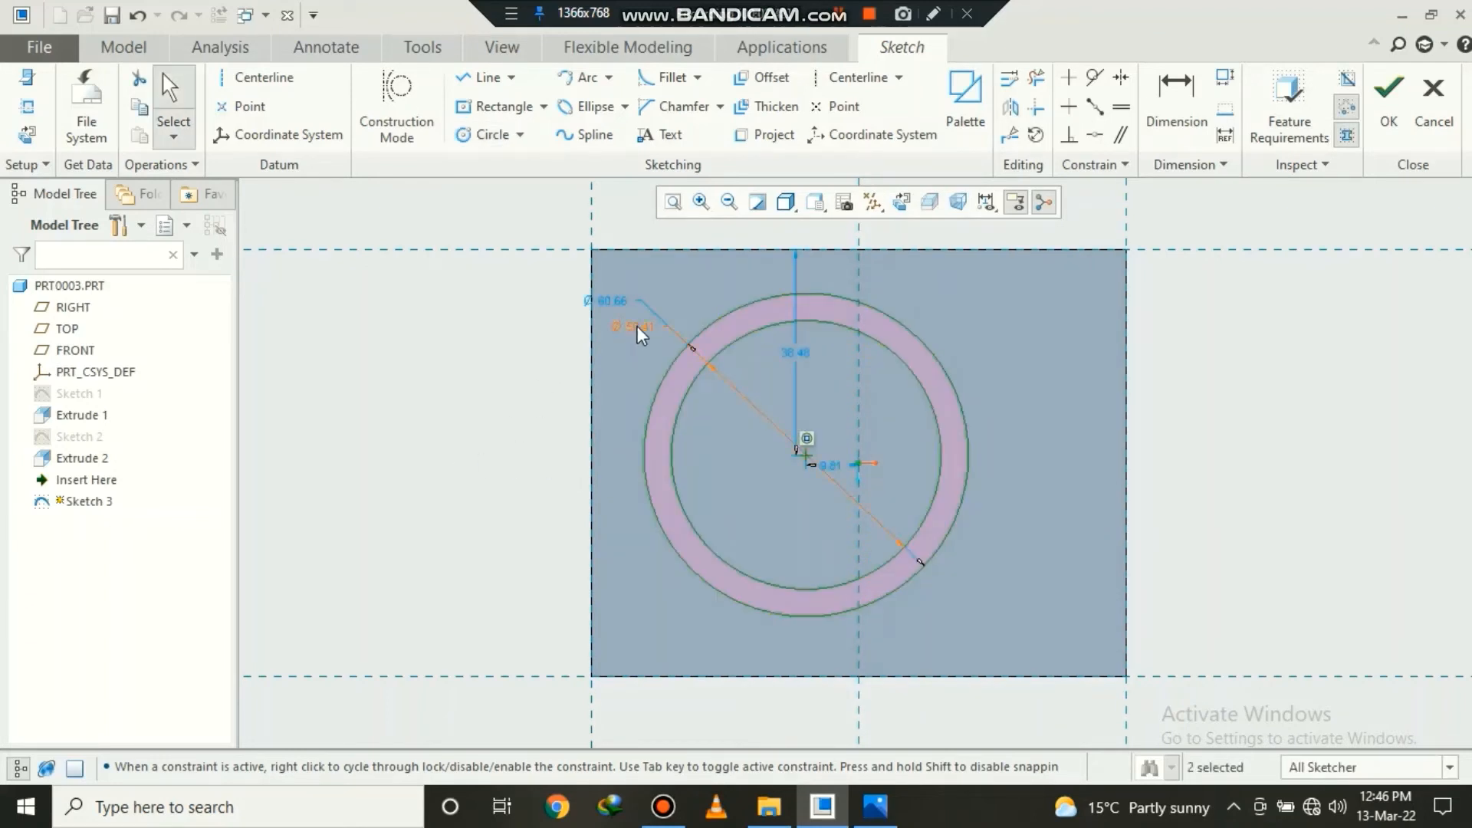
- Set the inner circle's diameter to 50 mm and the outer circle's diameter to 60 mm
drag(637, 325, 702, 411)
double_click(701, 410)
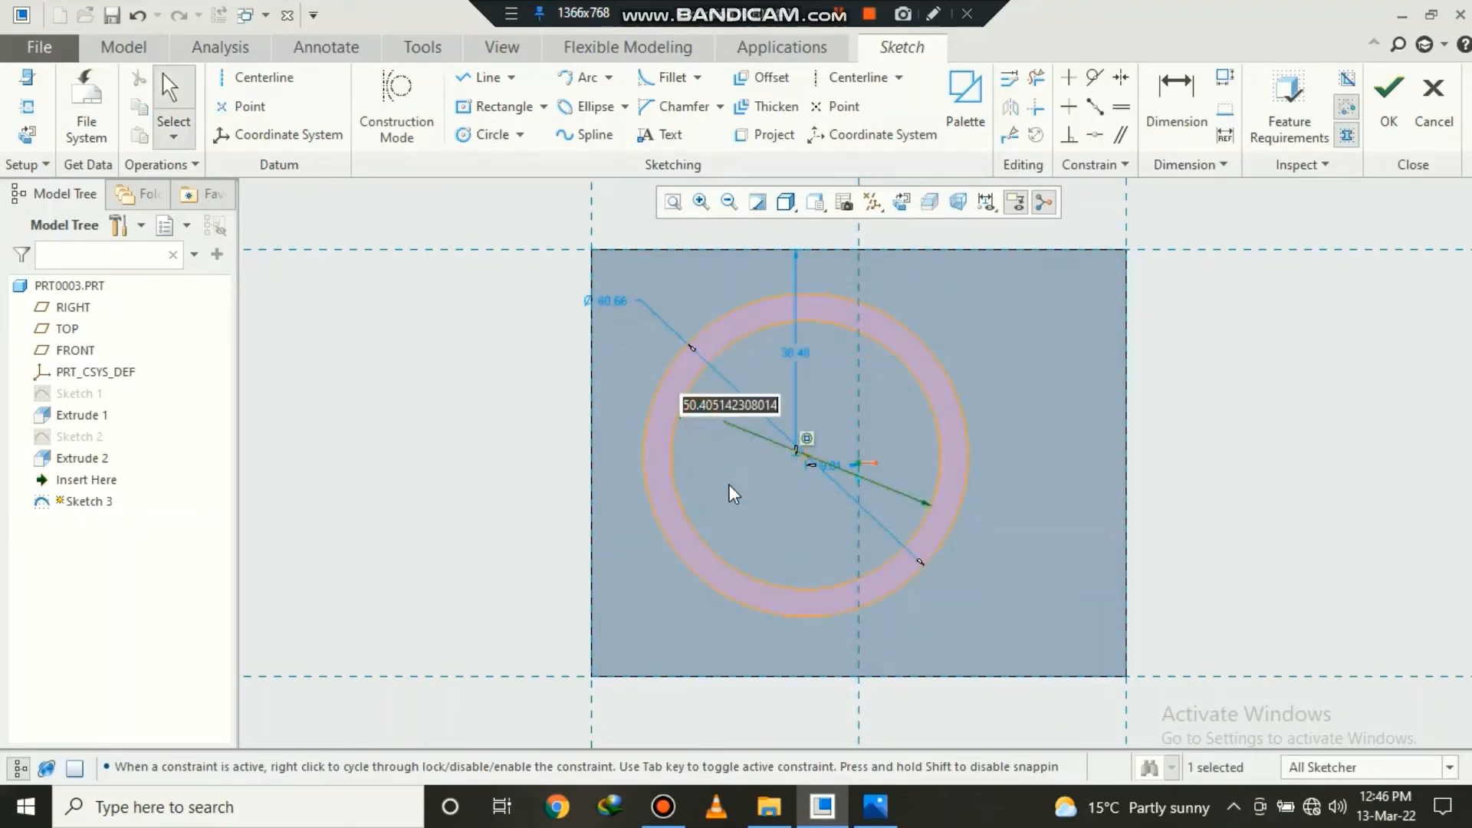
text(5)
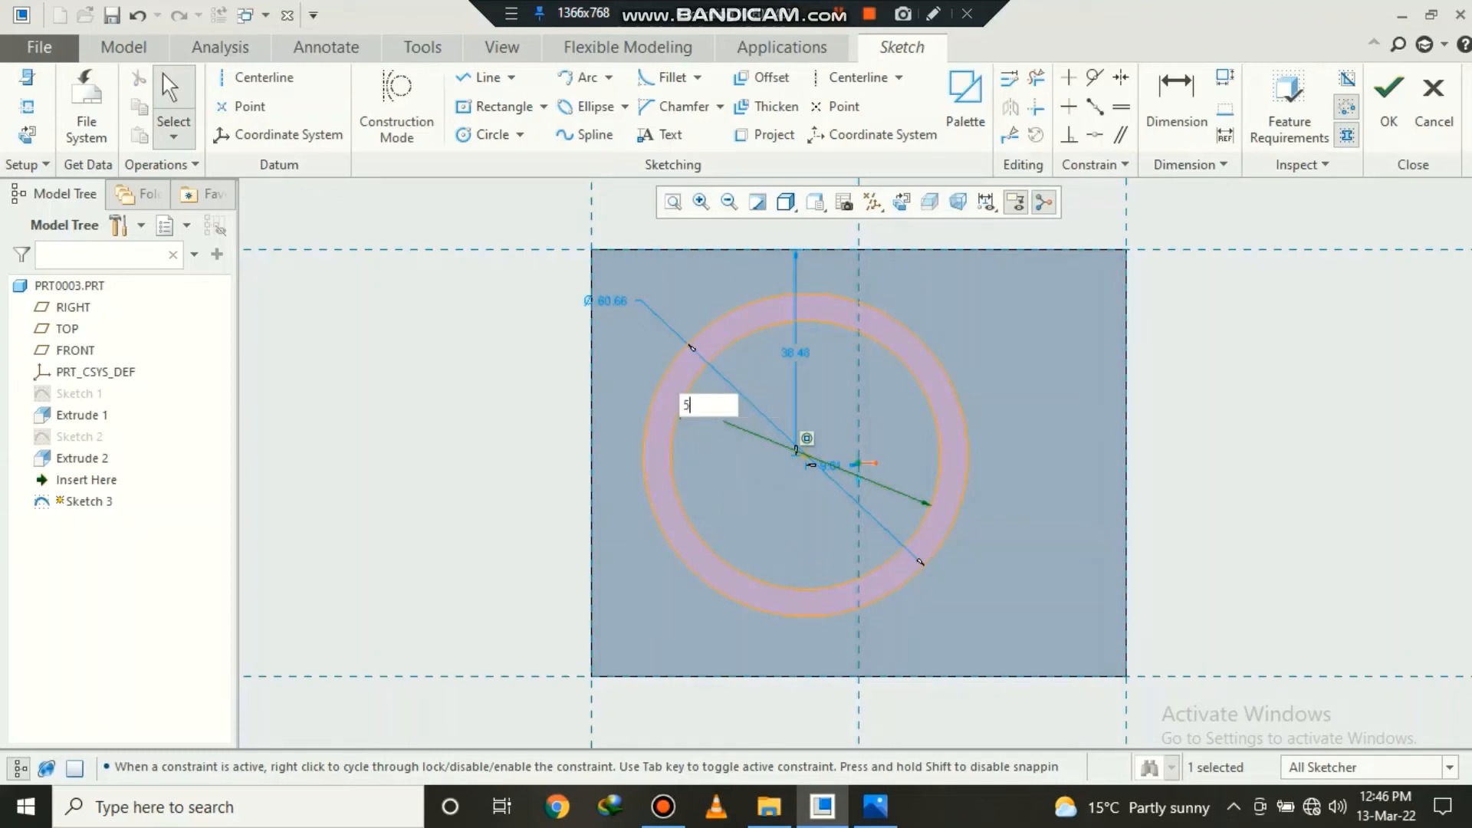
text(0)
key(Return)
double_click(611, 302)
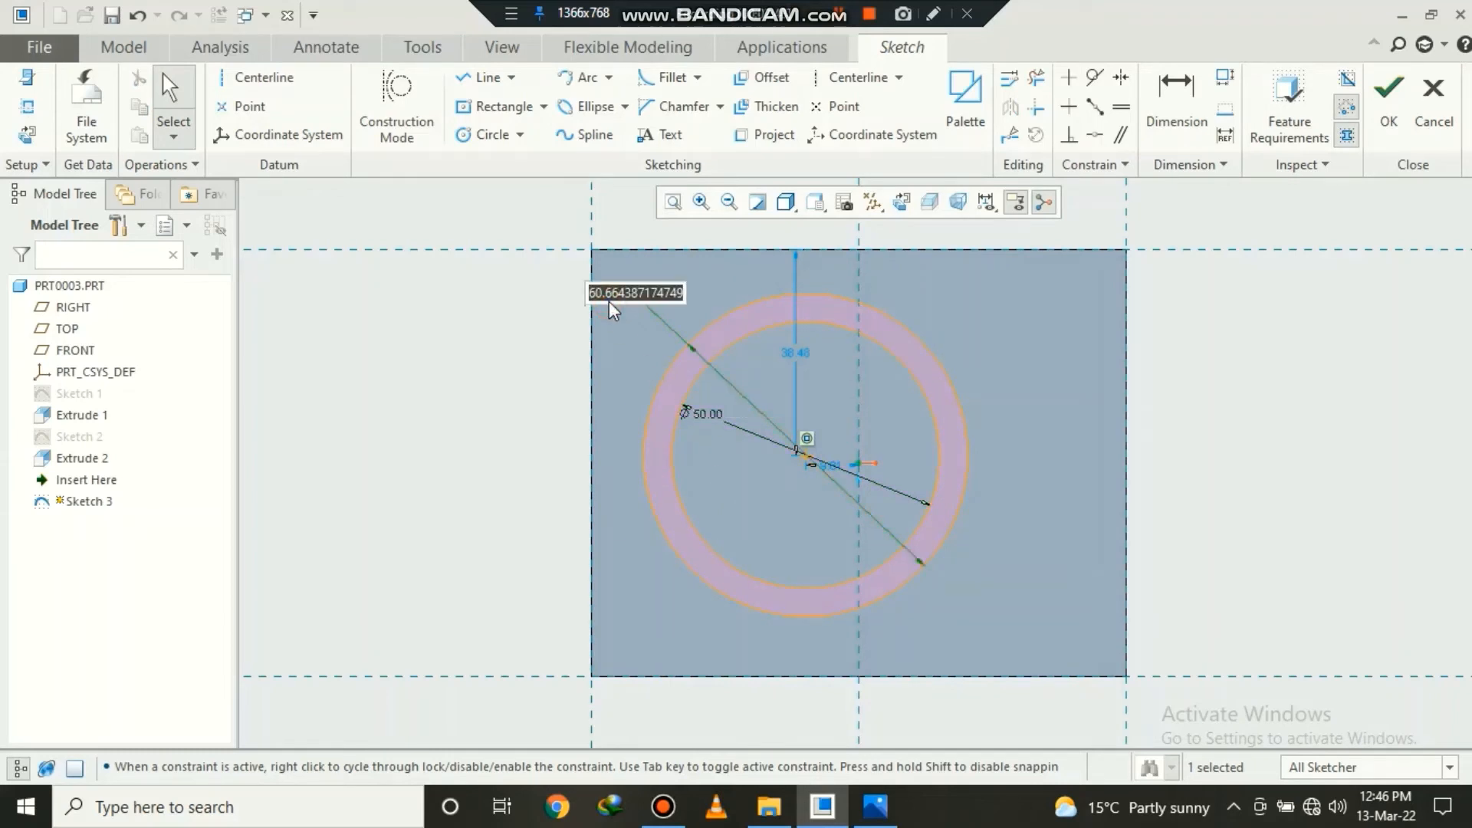
text(60)
key(Return)
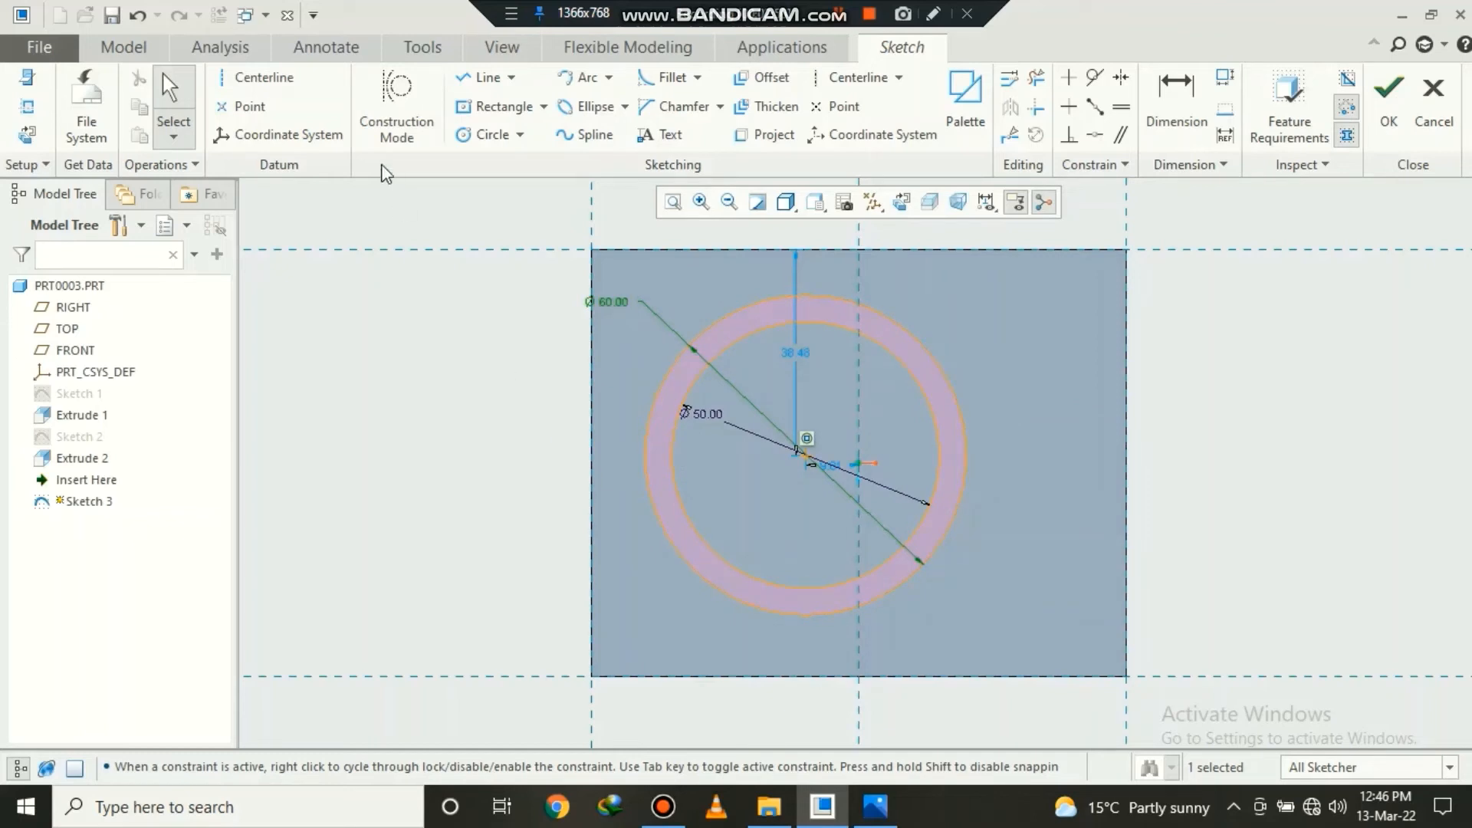
- Dimension the circles' centre 40 mm from the face's upper edge and 50 mm from its left edge
click(1165, 132)
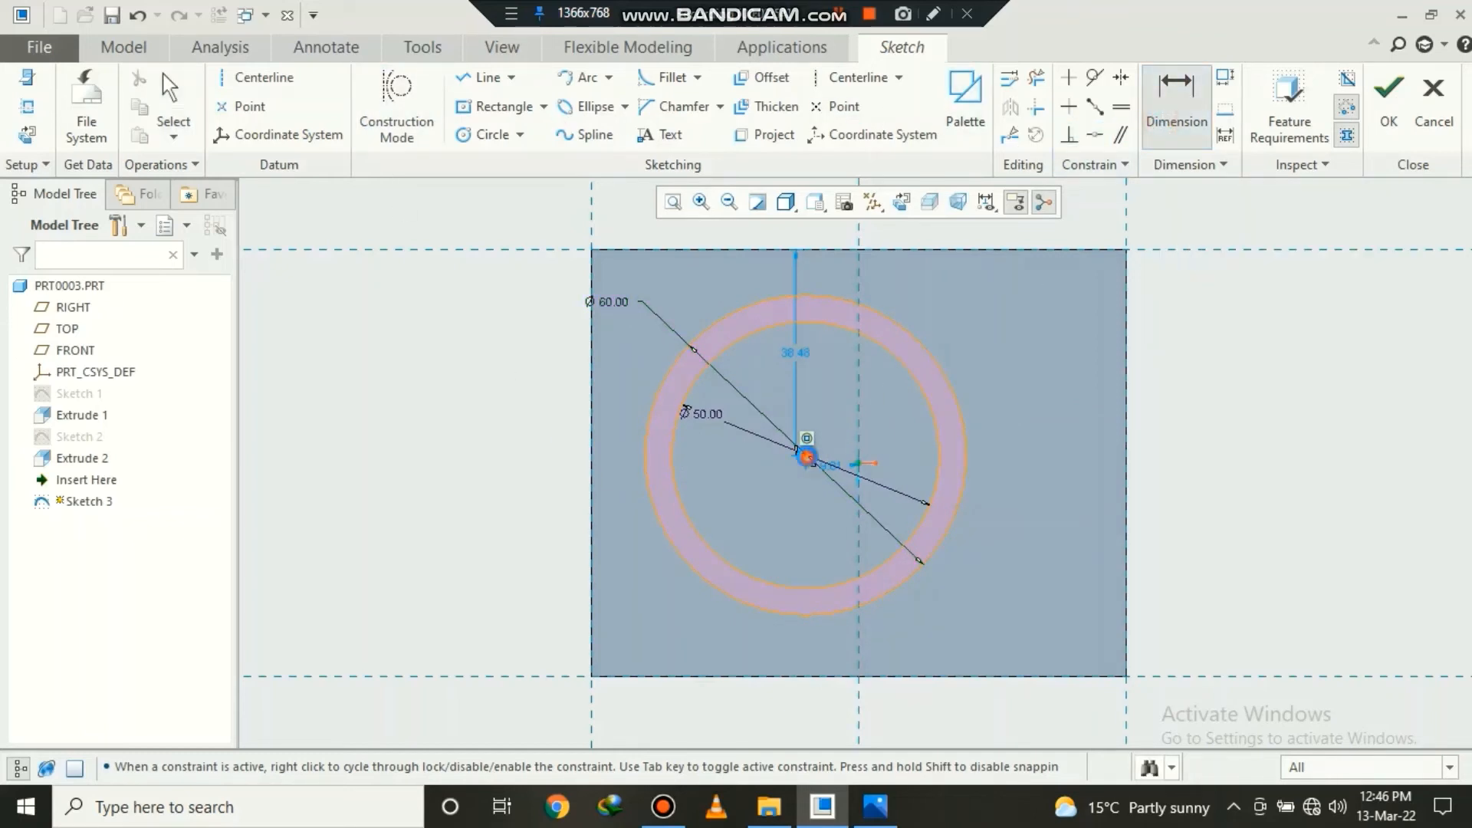
middle_click(1166, 360)
key(Return)
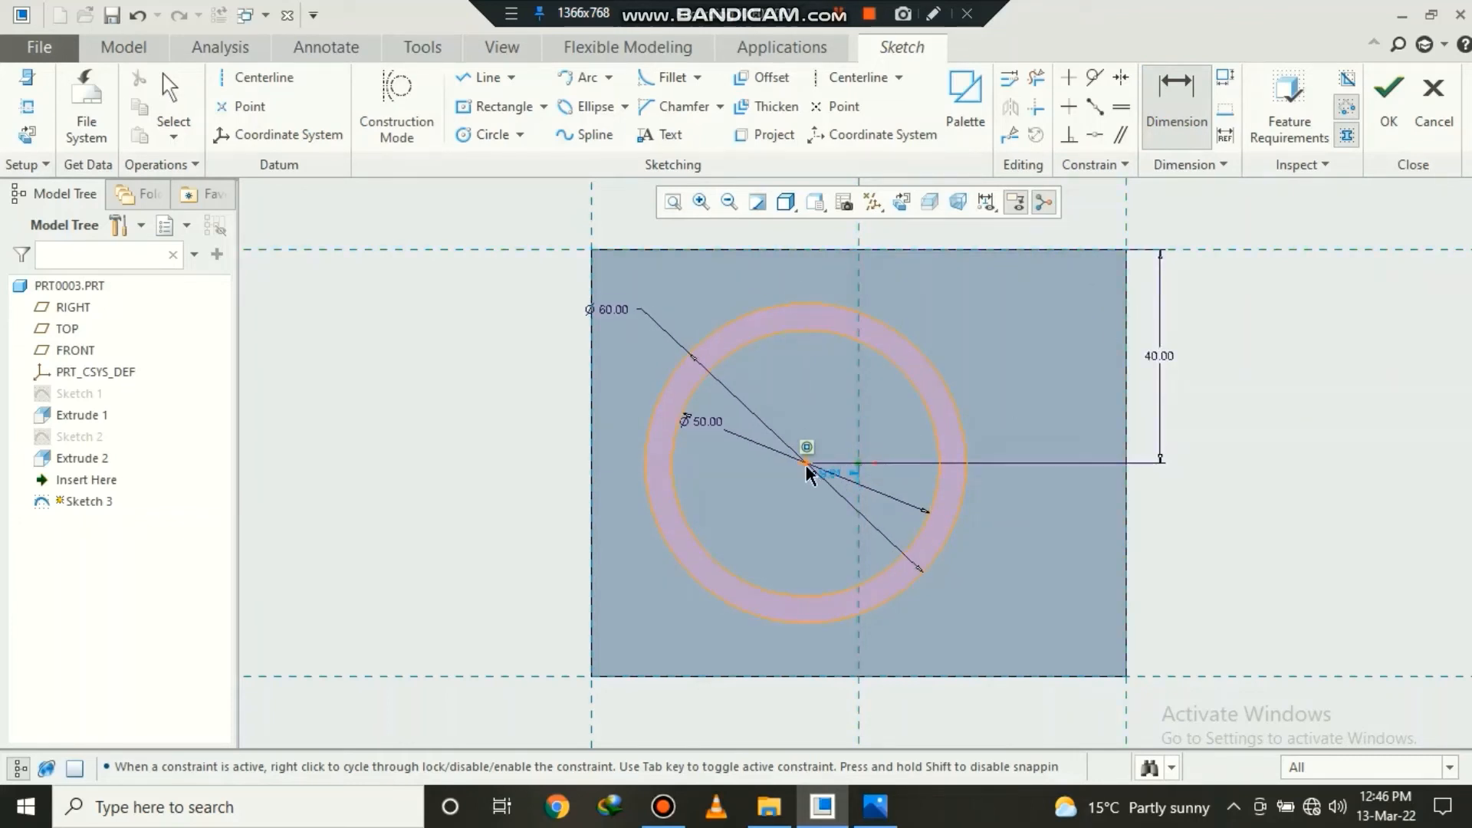
click(592, 592)
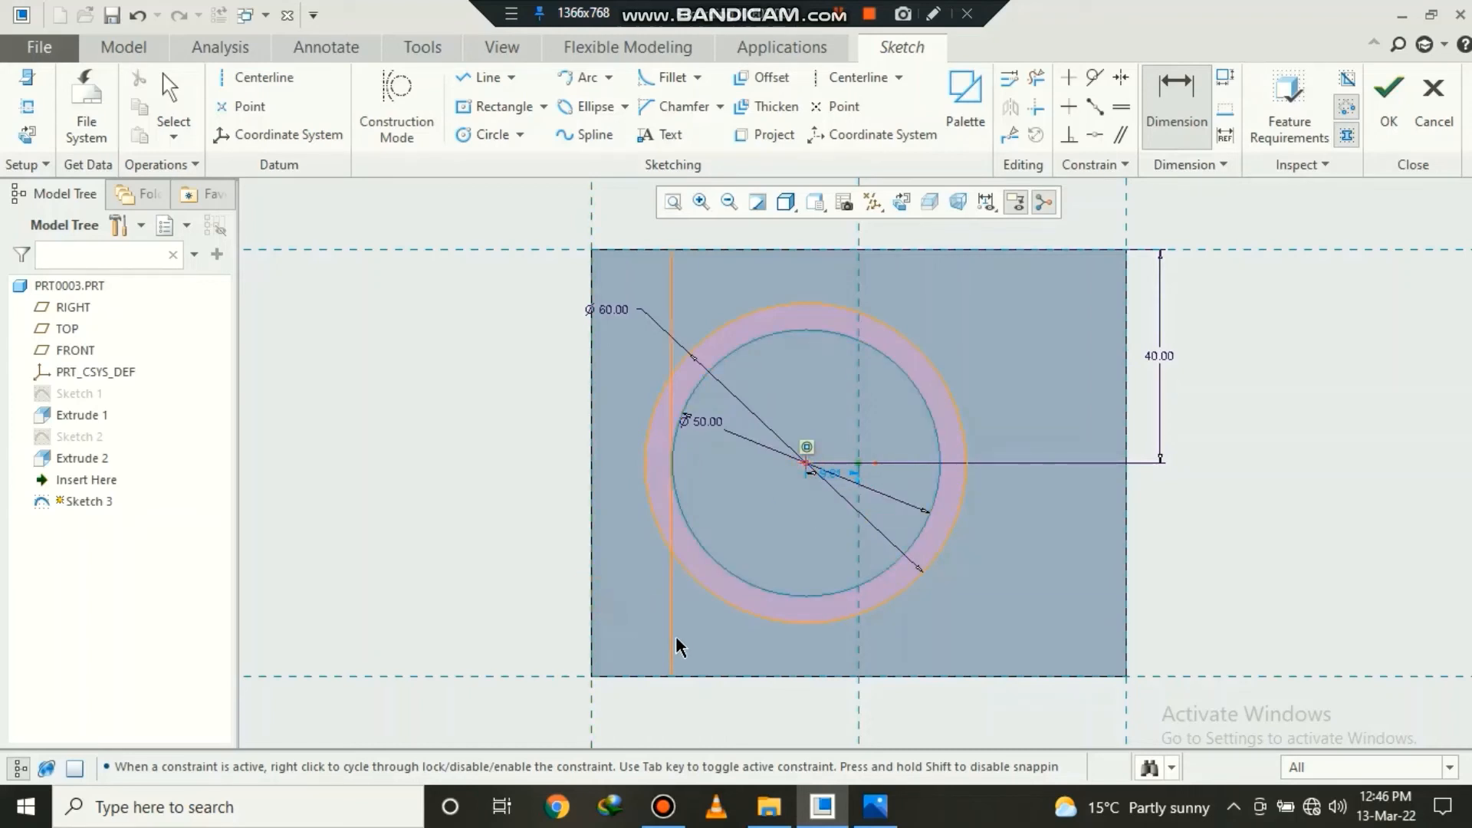
middle_click(678, 638)
text(50)
key(Return)
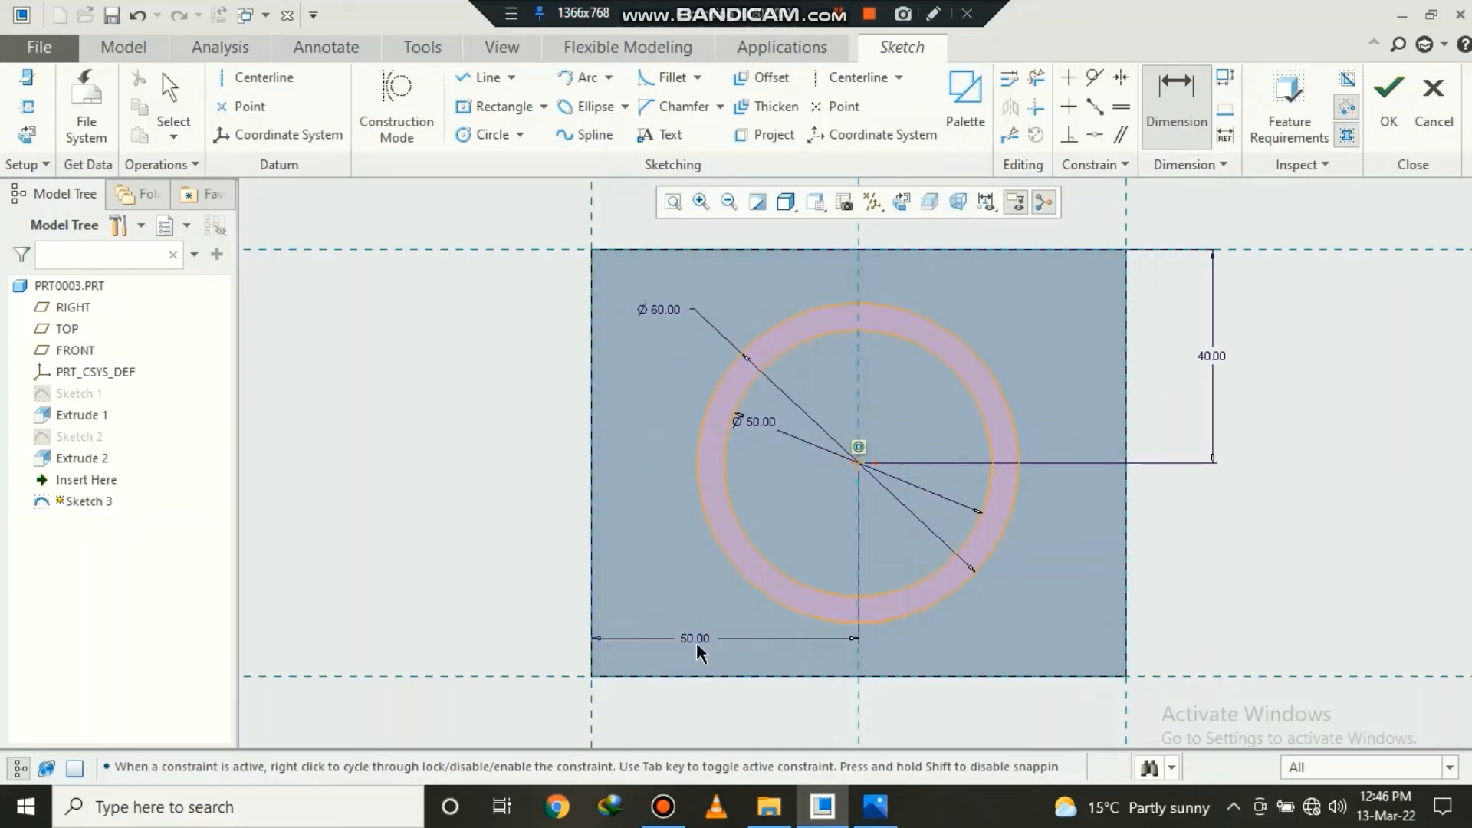
- Finish the sketch and extrude the ring 20 mm up from the plate as the boss, checking it against the reference drawing
click(1387, 121)
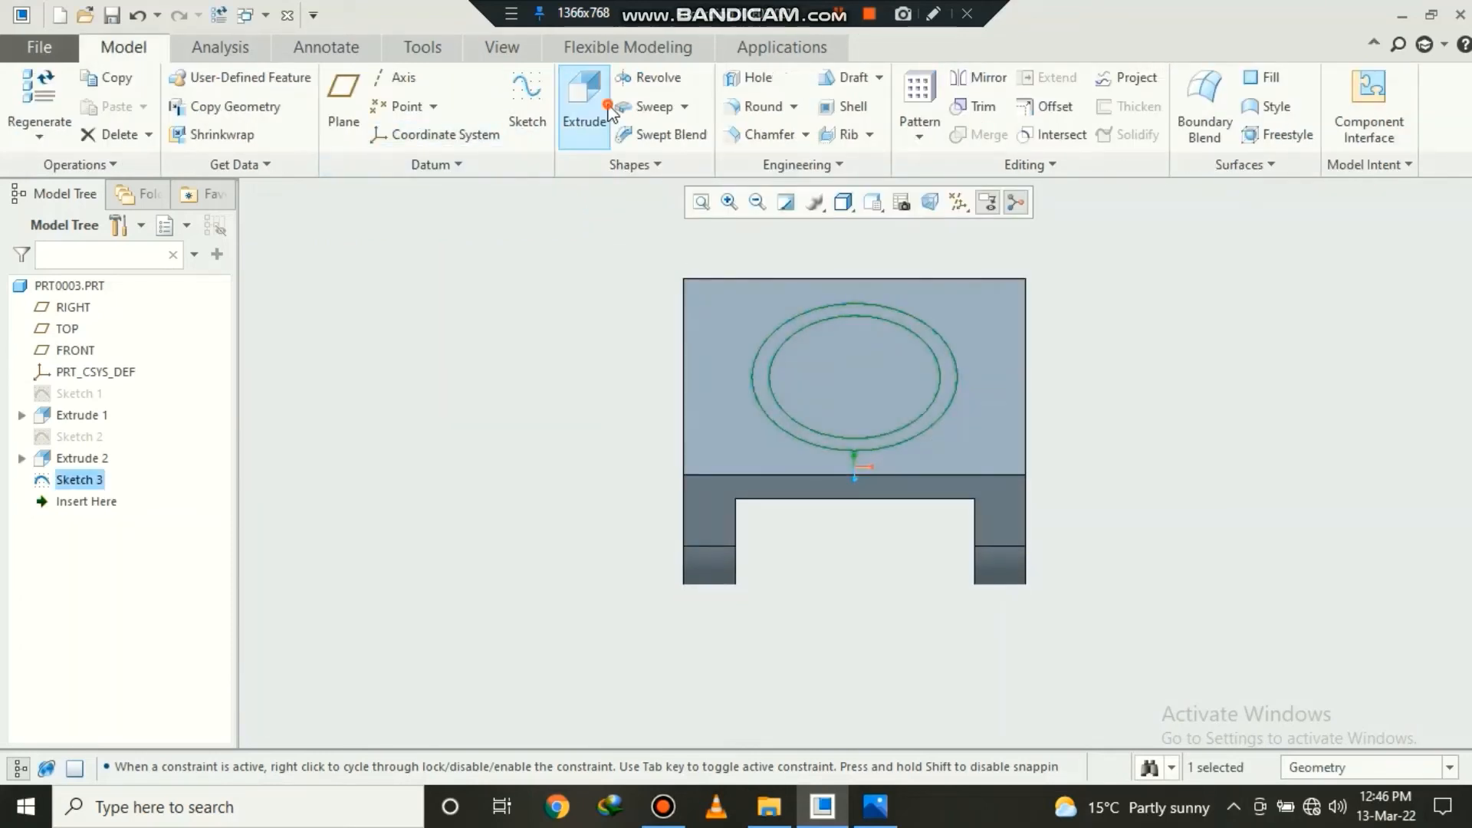
click(584, 103)
double_click(180, 111)
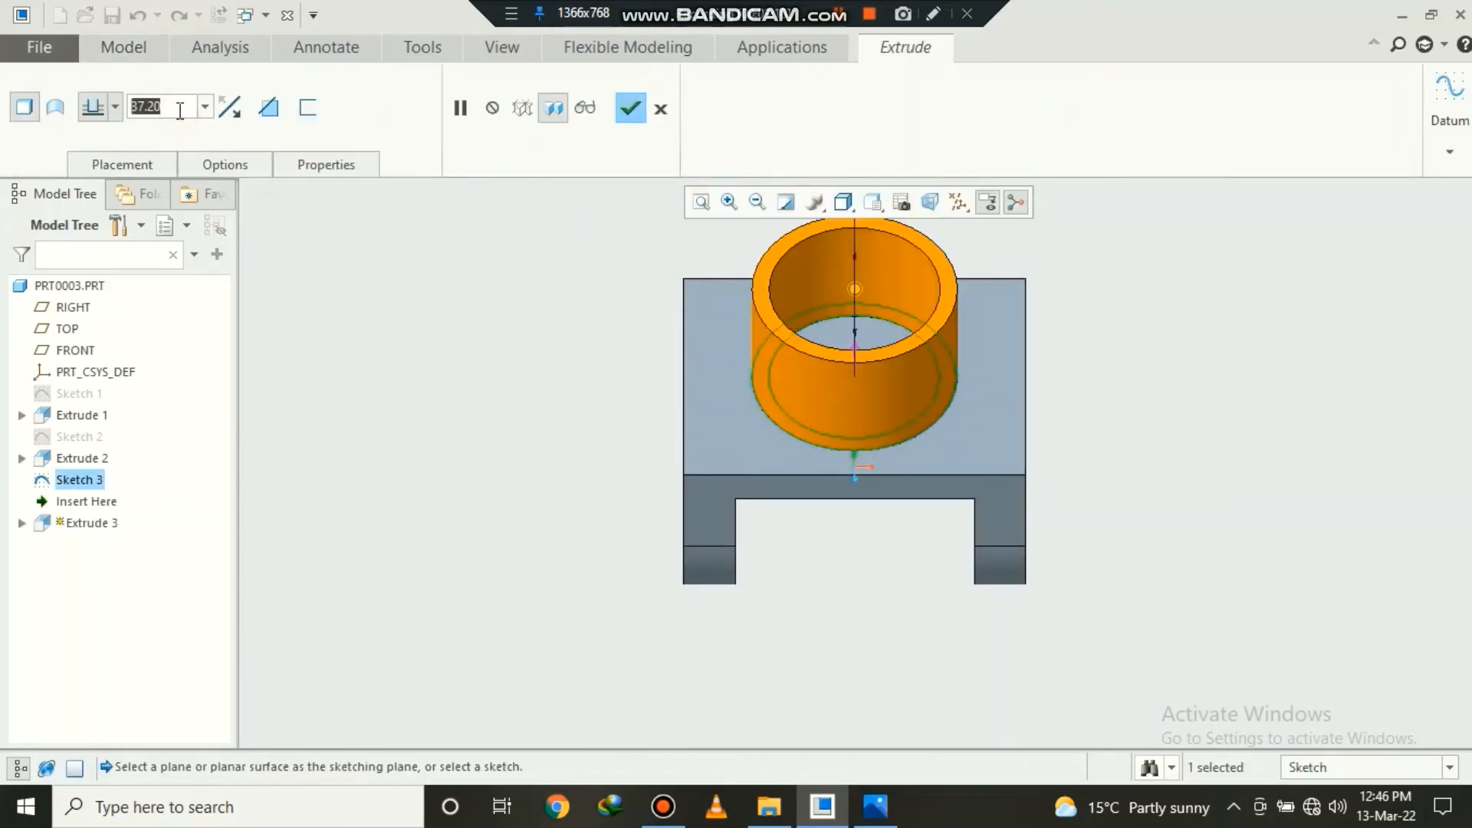
text(20)
key(Return)
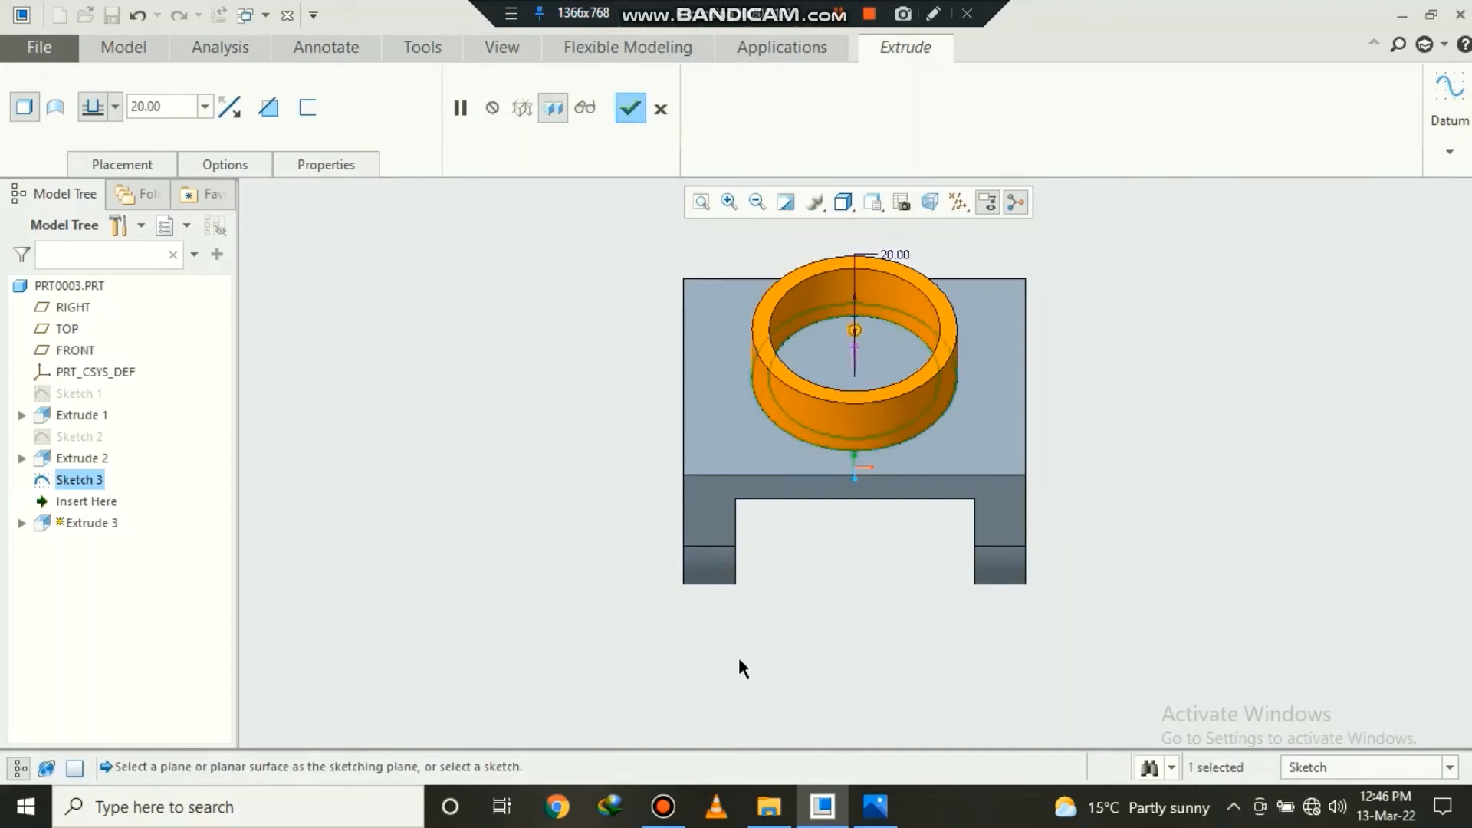
key(alt+Tab)
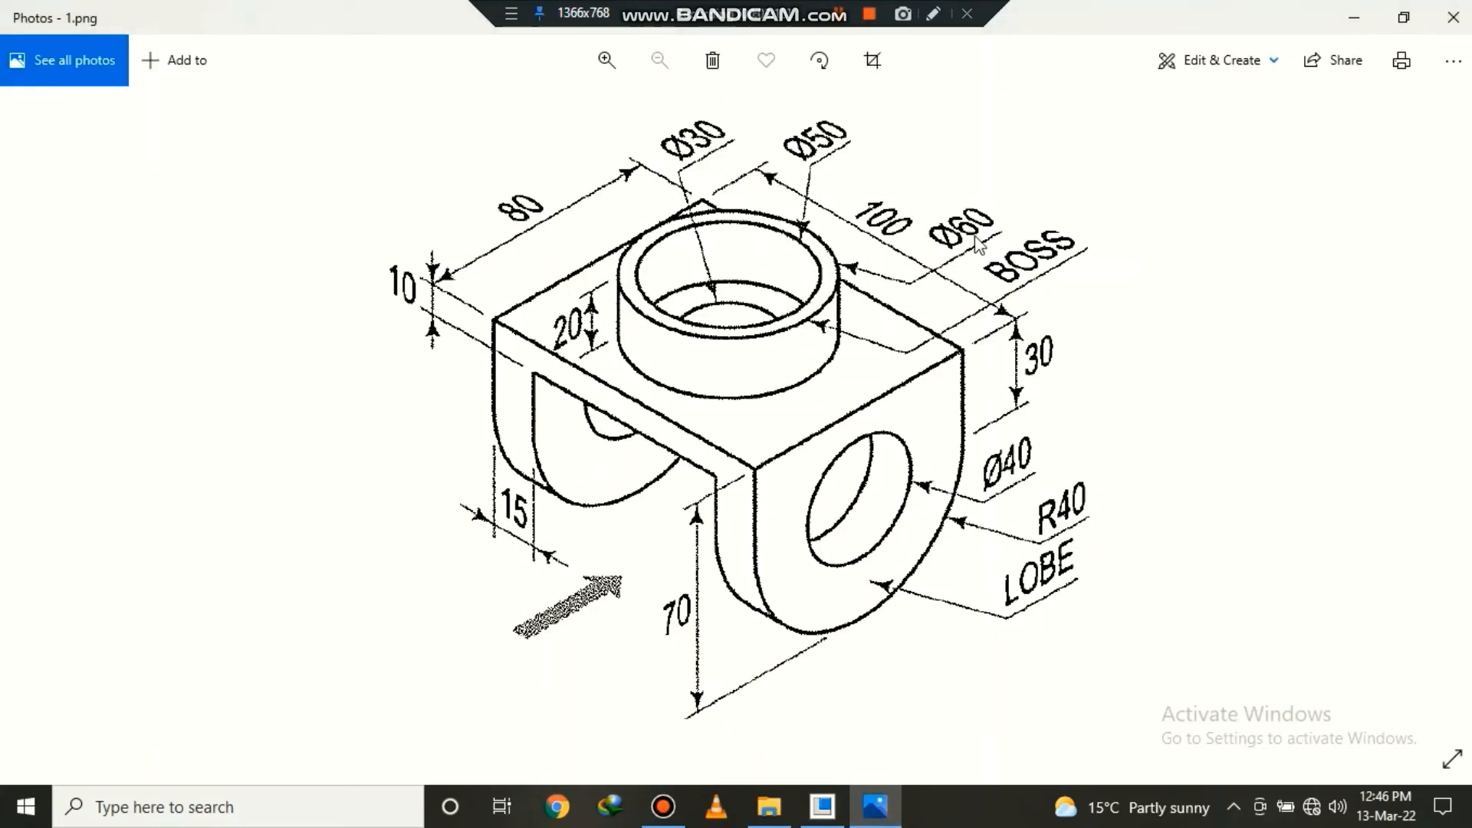
click(860, 803)
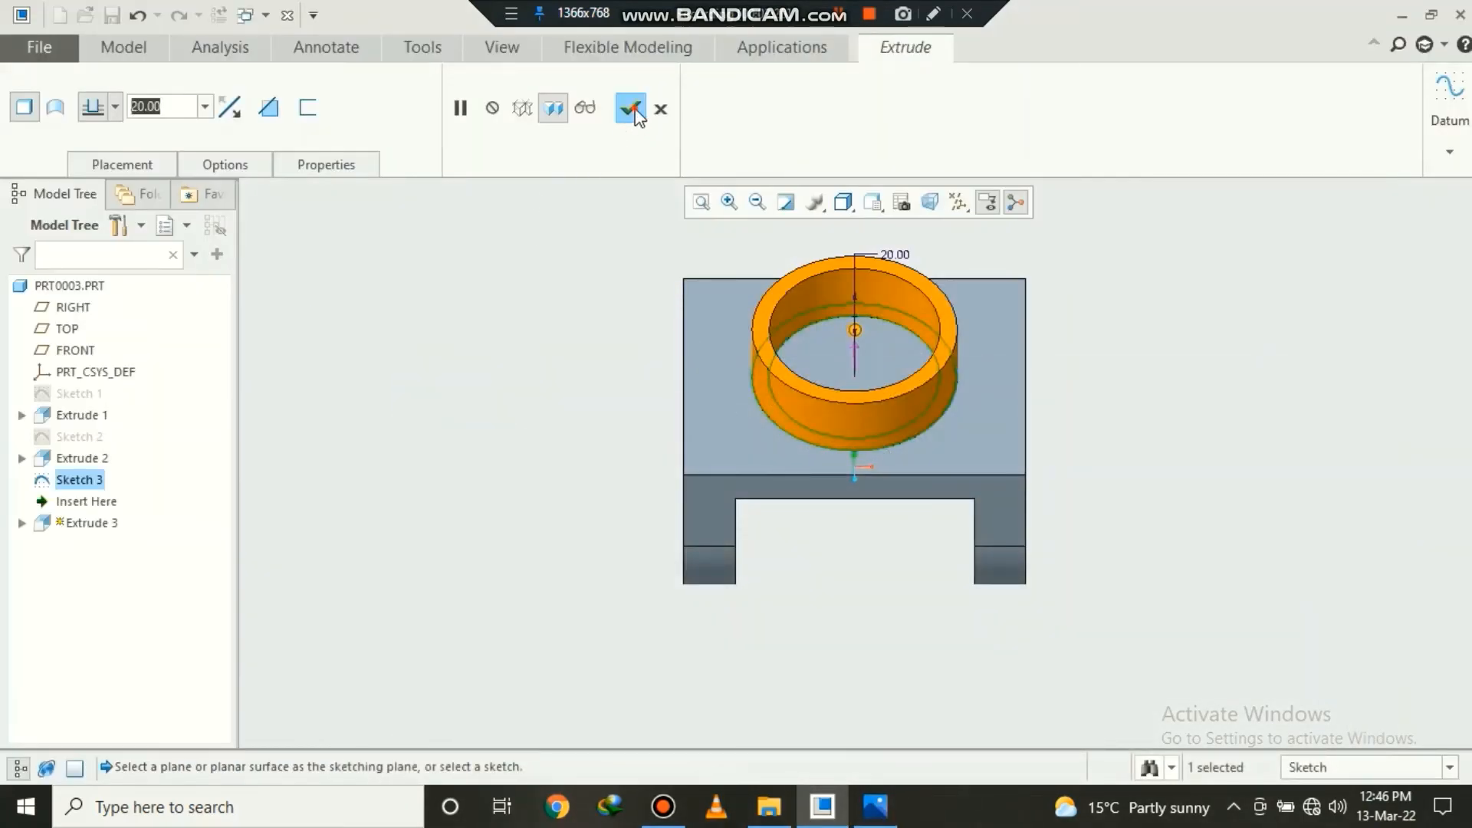
click(631, 110)
- Start a sketch on the plate's face inside the boss, viewed flat, and add the boss's inner edge as a reference
middle_drag(574, 377, 552, 404)
click(822, 403)
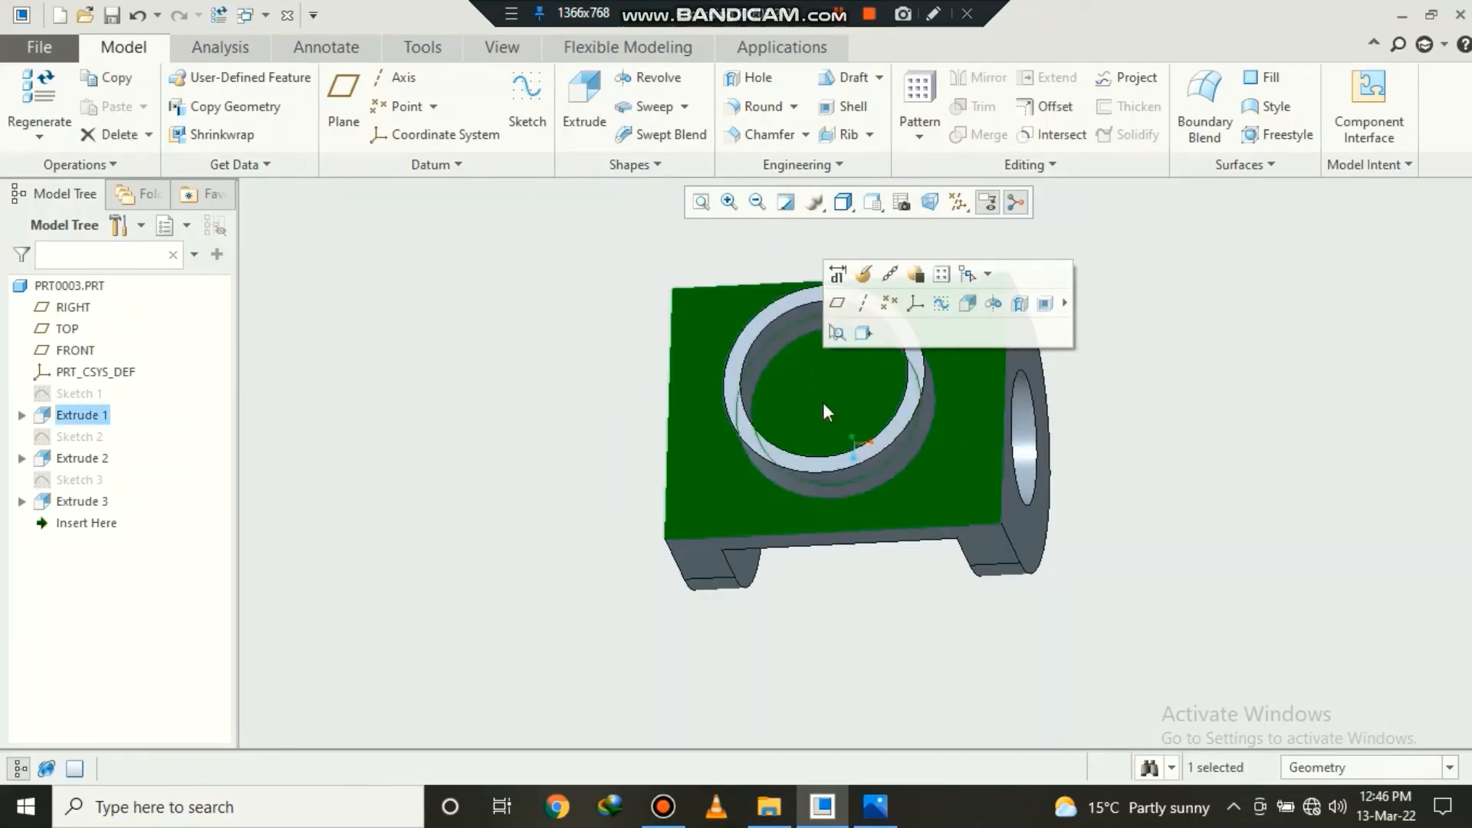
click(537, 119)
click(893, 207)
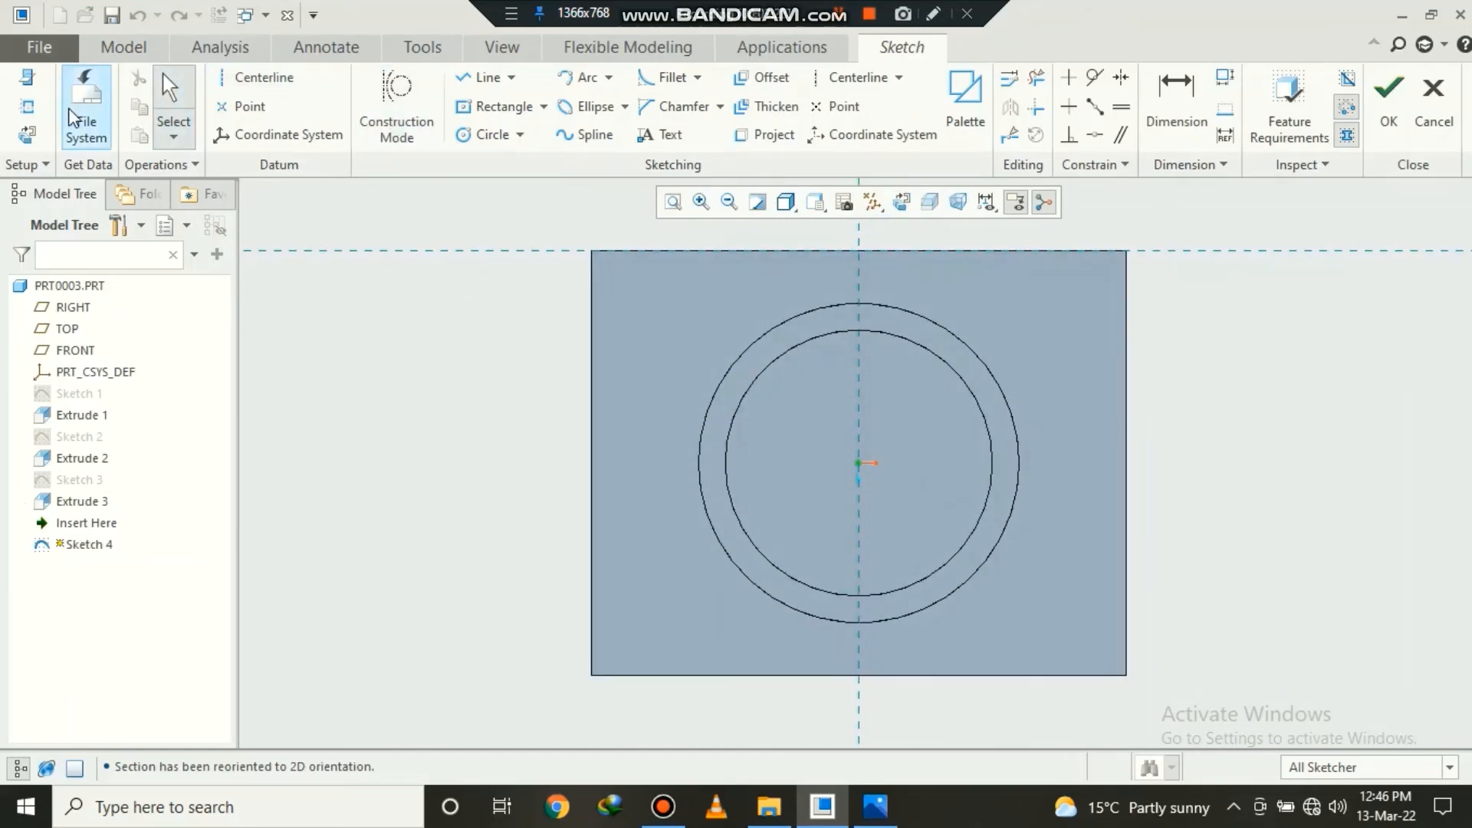
click(27, 105)
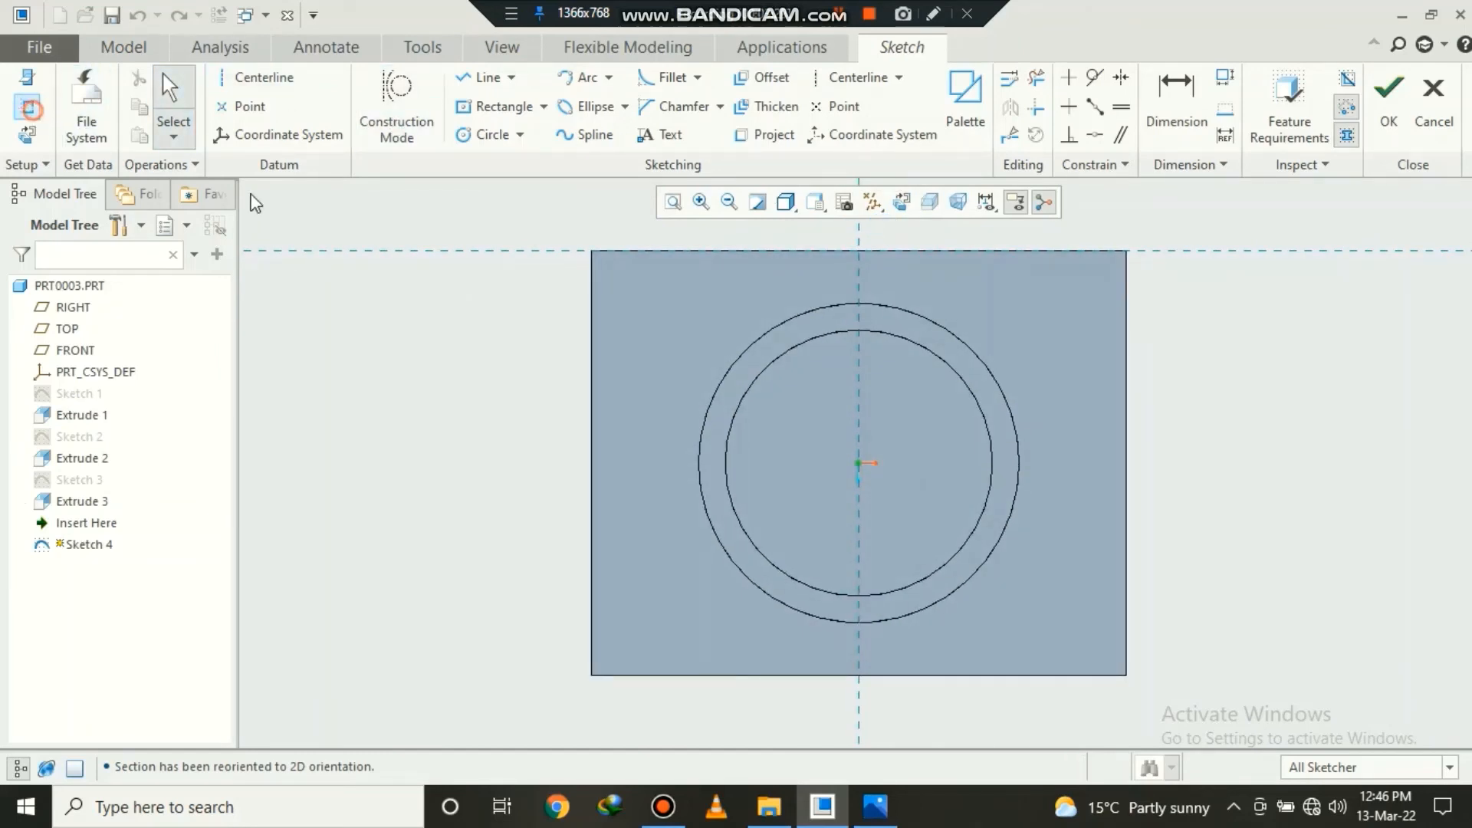
click(732, 420)
click(1451, 344)
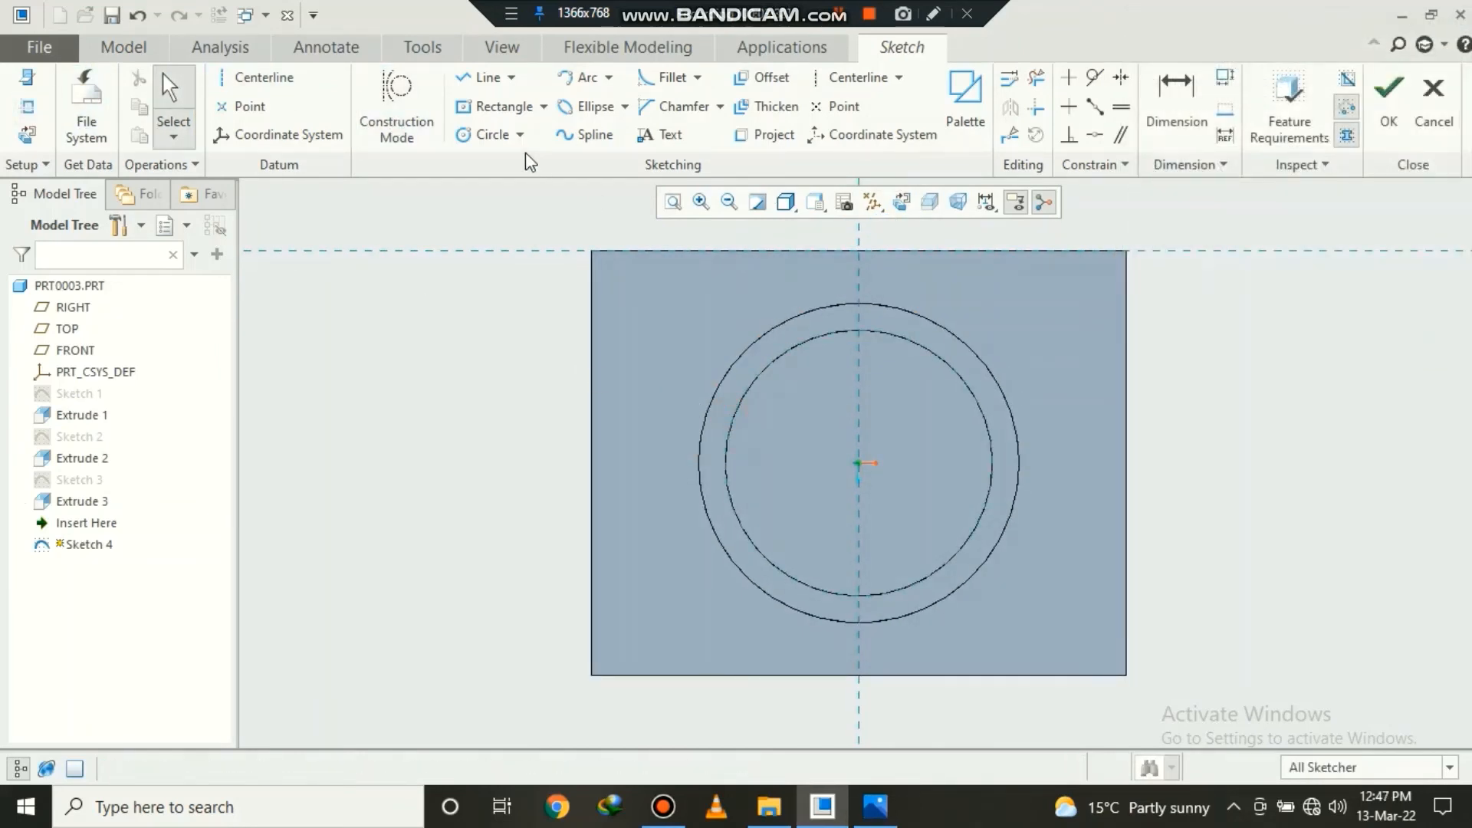
- Sketch a circle concentric with the boss and set its diameter to 30 mm
click(492, 135)
click(858, 463)
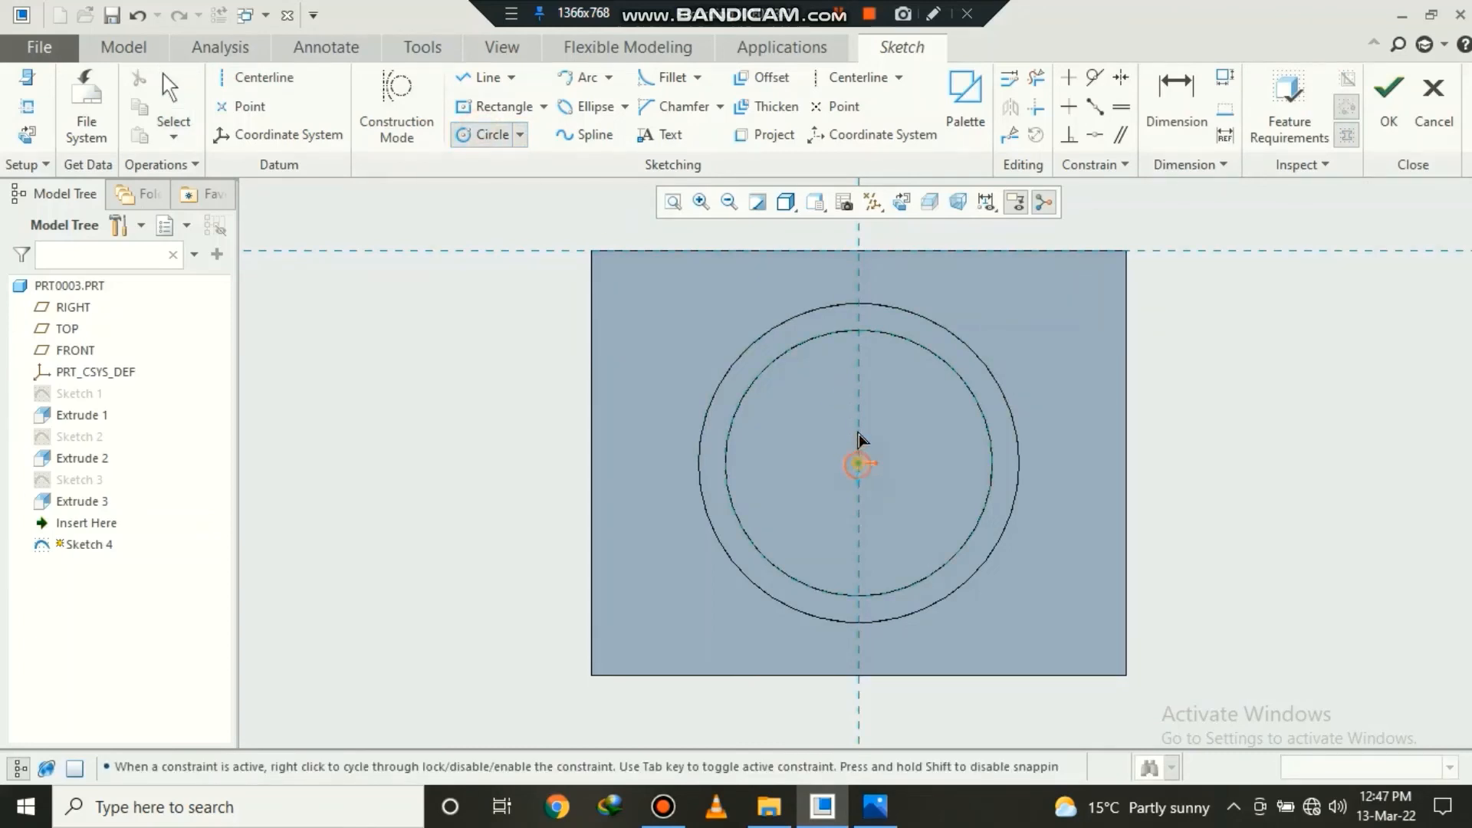
click(878, 393)
middle_click(779, 372)
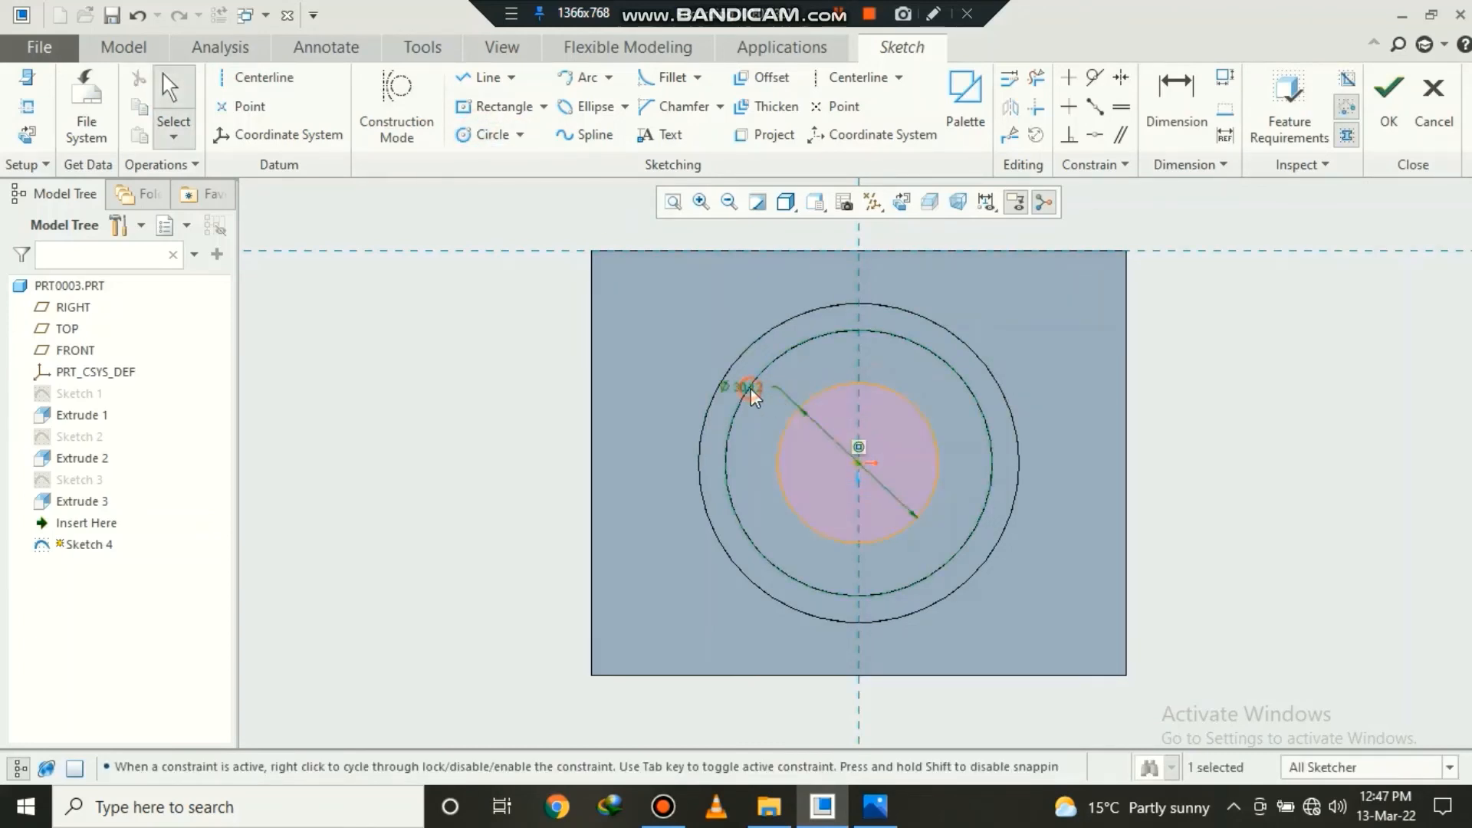
double_click(752, 391)
text(30)
key(Return)
- Finish the sketch and extrude the 30 mm circle 39.98 mm down as a material-removing cut through the plate inside the boss
click(1388, 104)
click(584, 107)
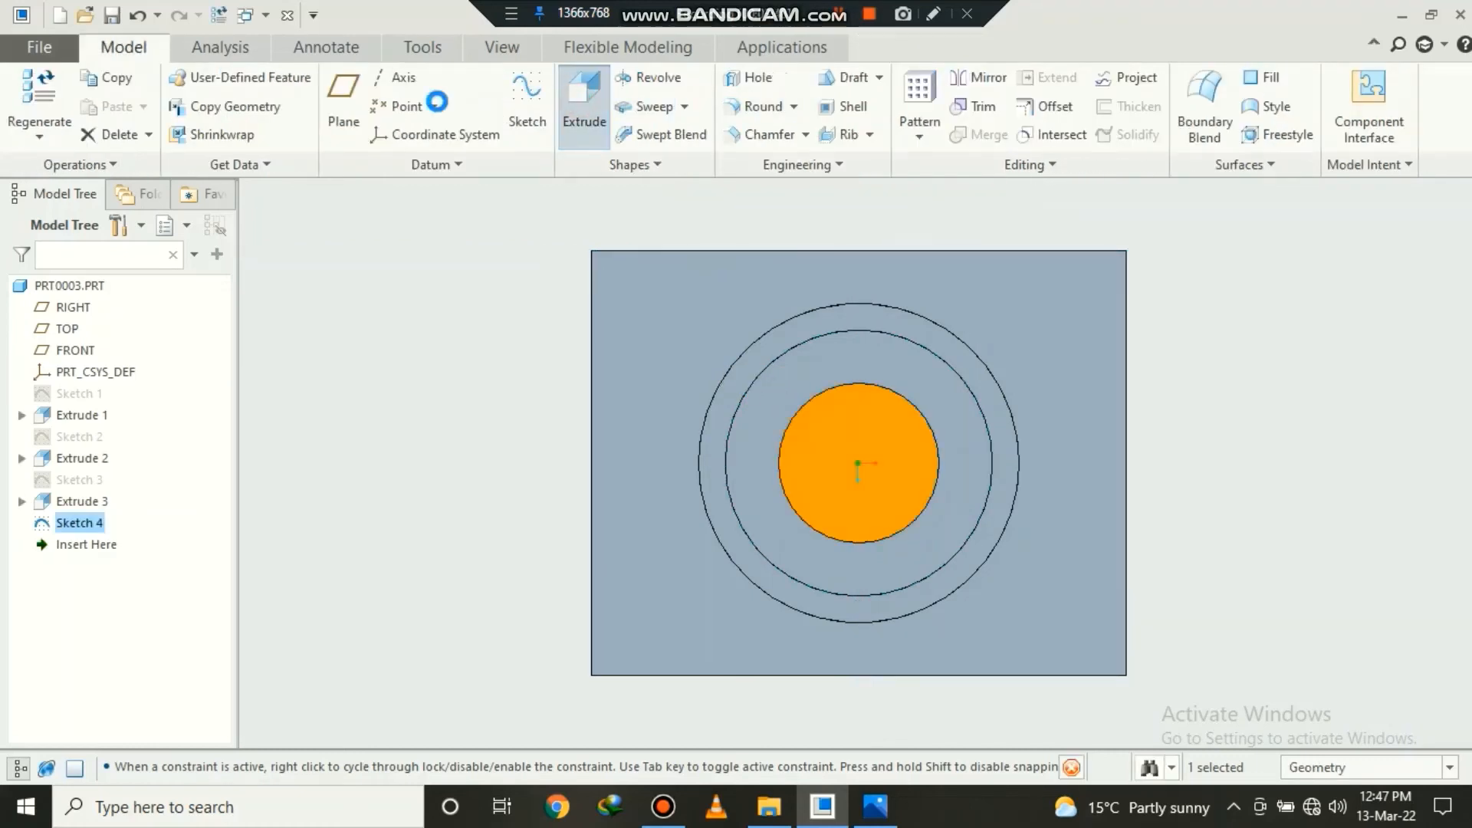
click(268, 107)
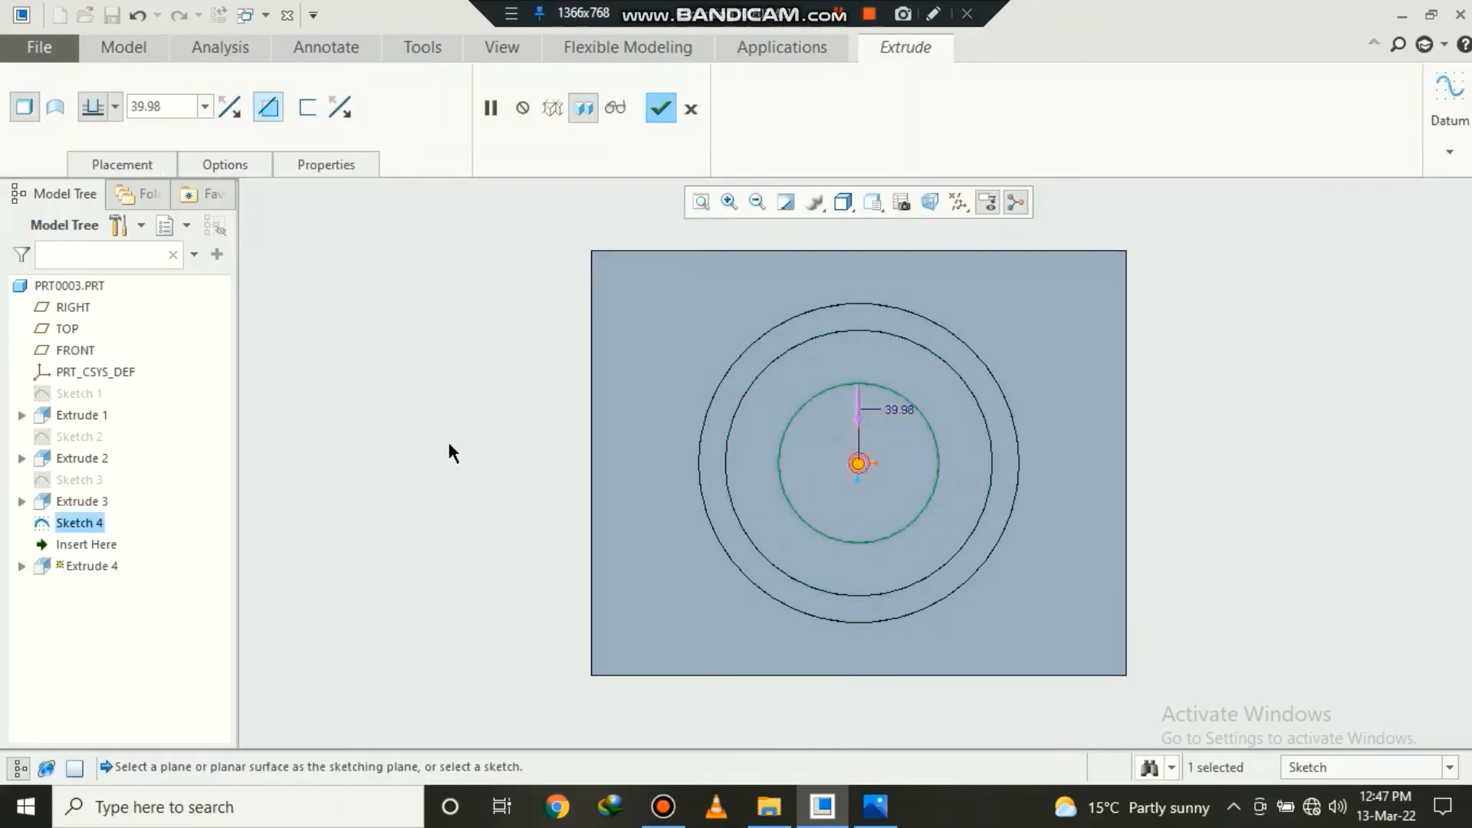
middle_drag(448, 439, 516, 356)
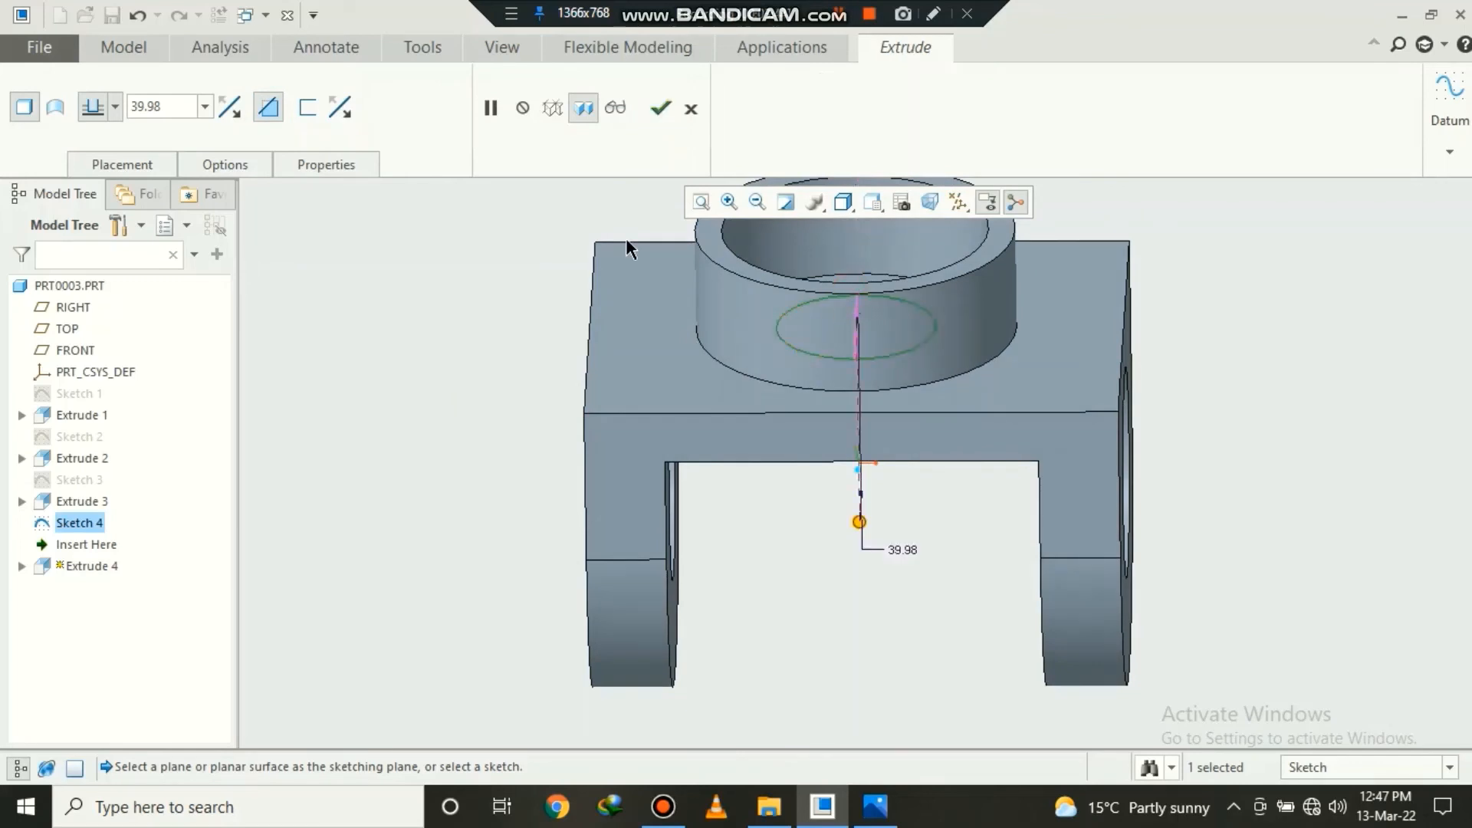
click(660, 108)
click(552, 365)
middle_drag(519, 314, 519, 379)
scroll(551, 332, up, 2)
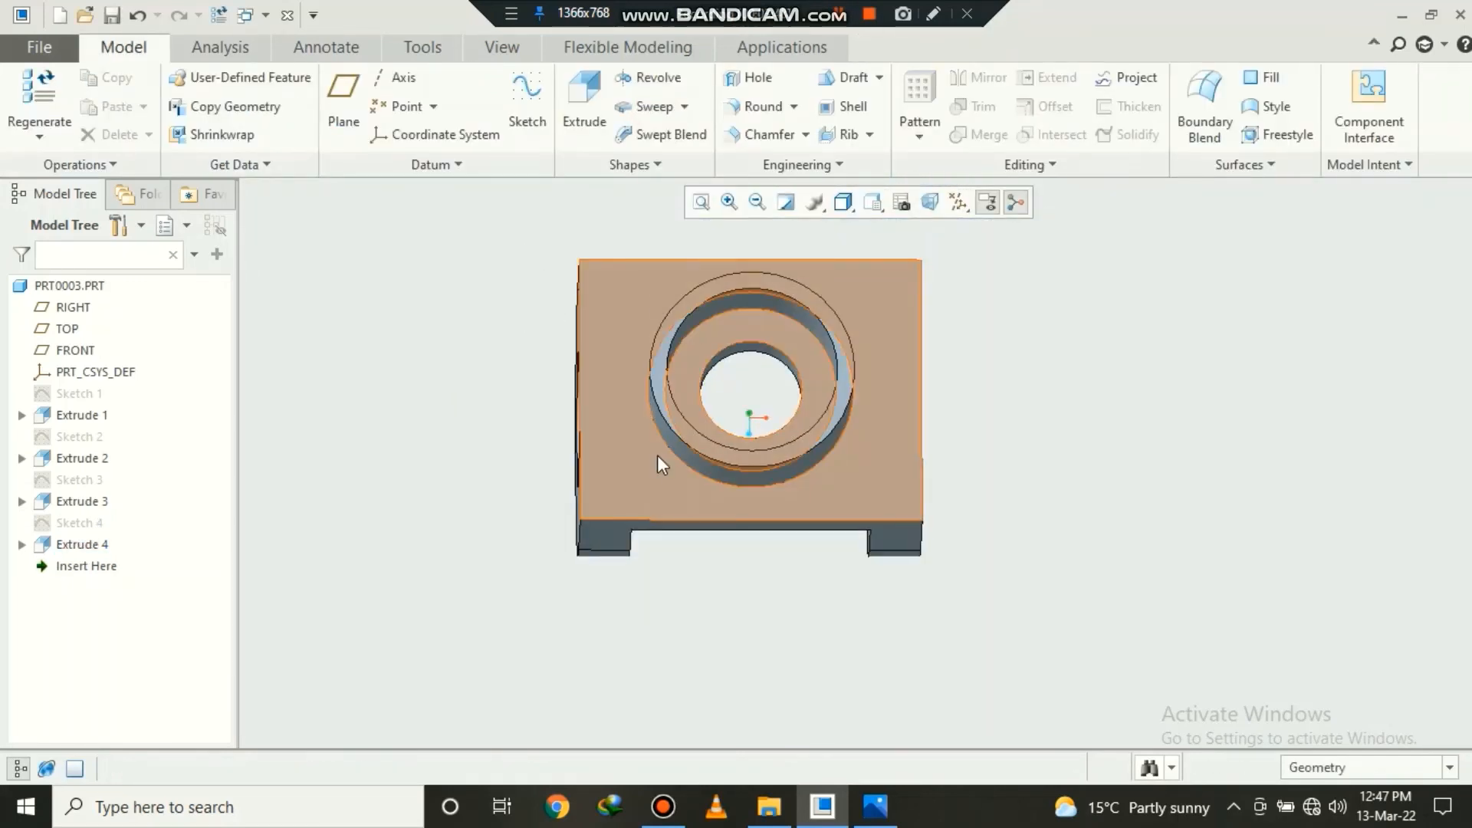
middle_drag(656, 454, 624, 406)
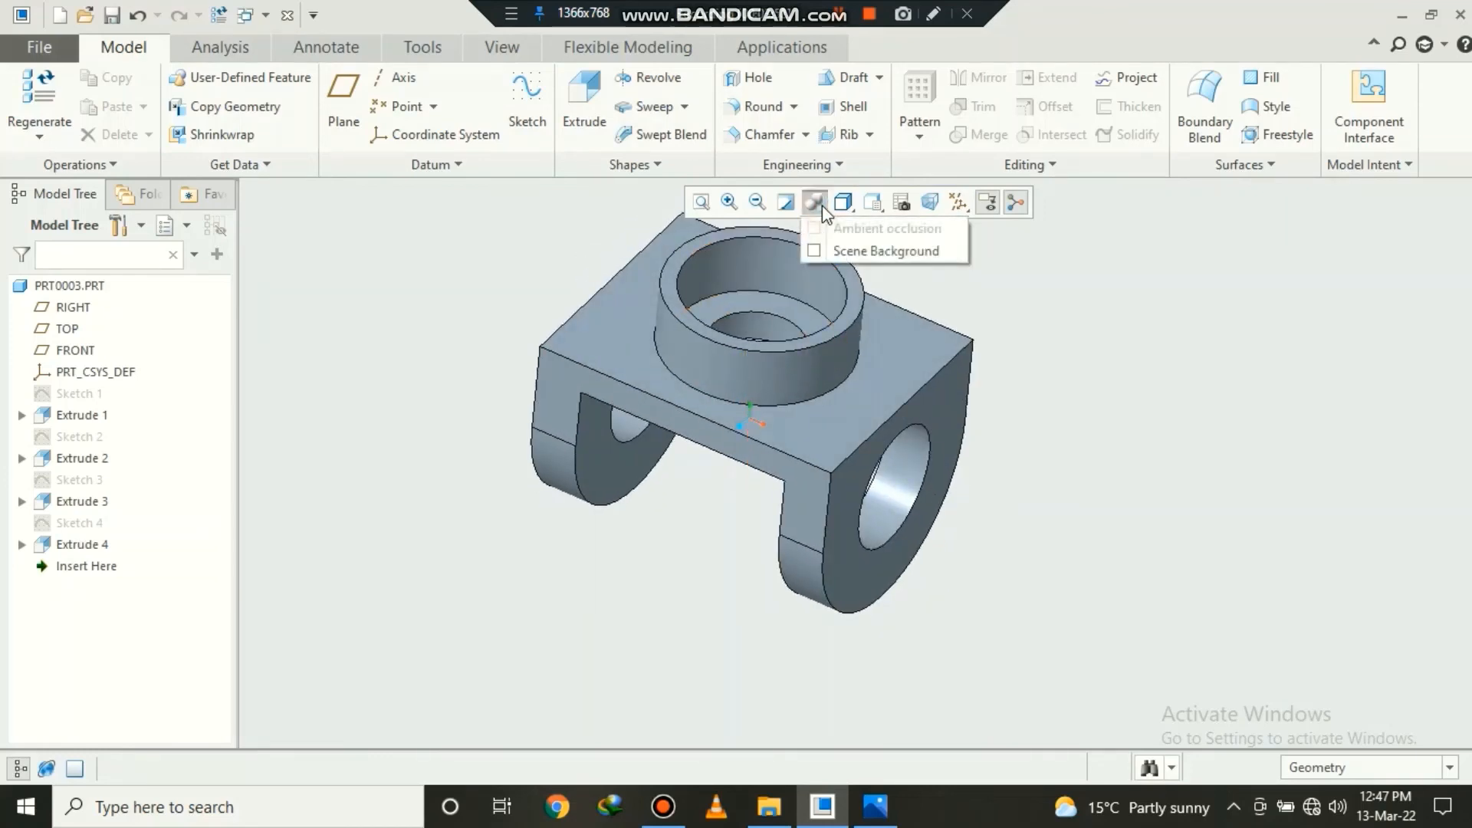
- Orient the view normal to the outer face of the lobe with the large hole
click(878, 209)
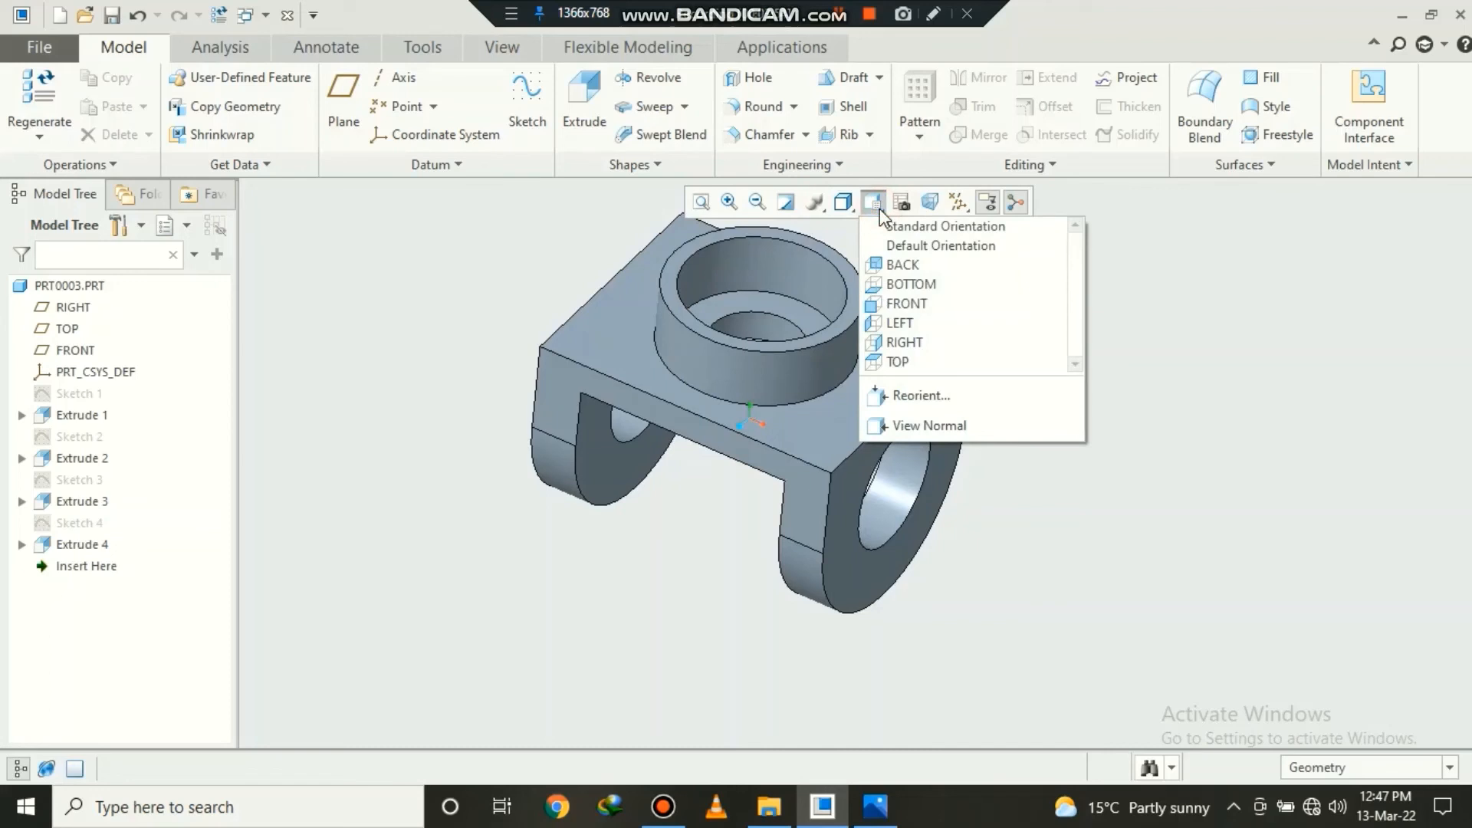
click(932, 428)
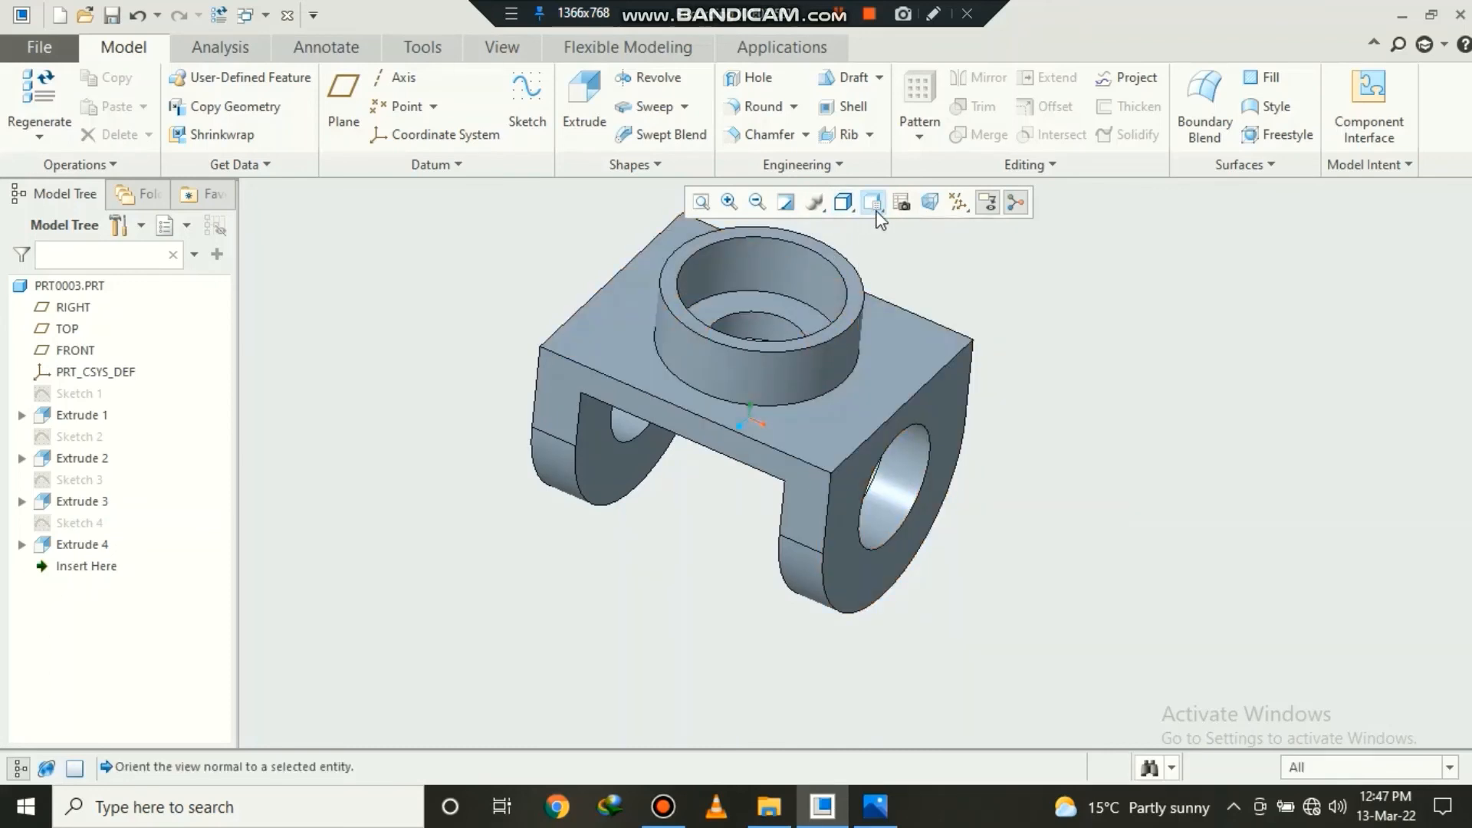
click(940, 414)
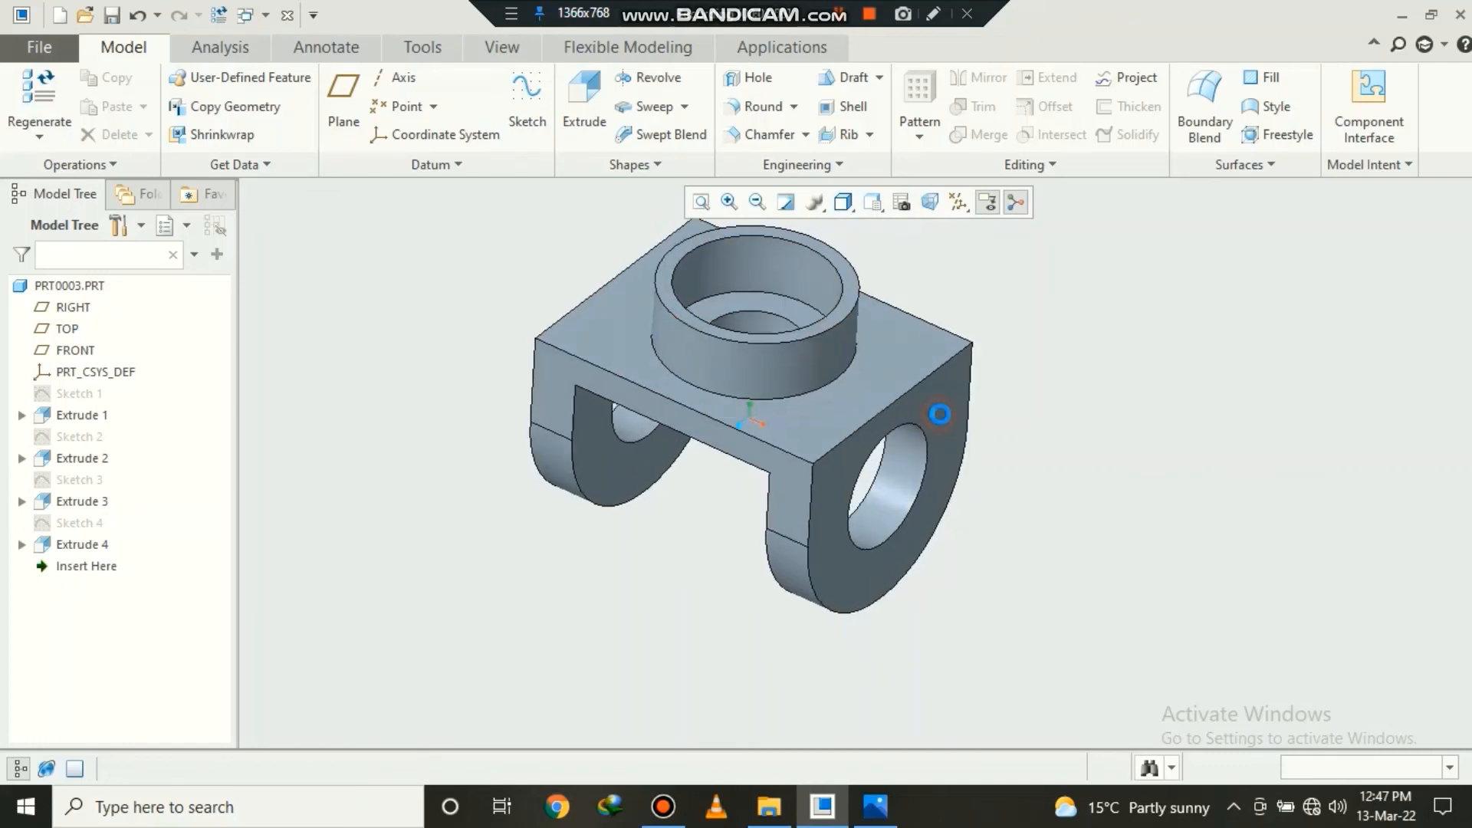
click(874, 204)
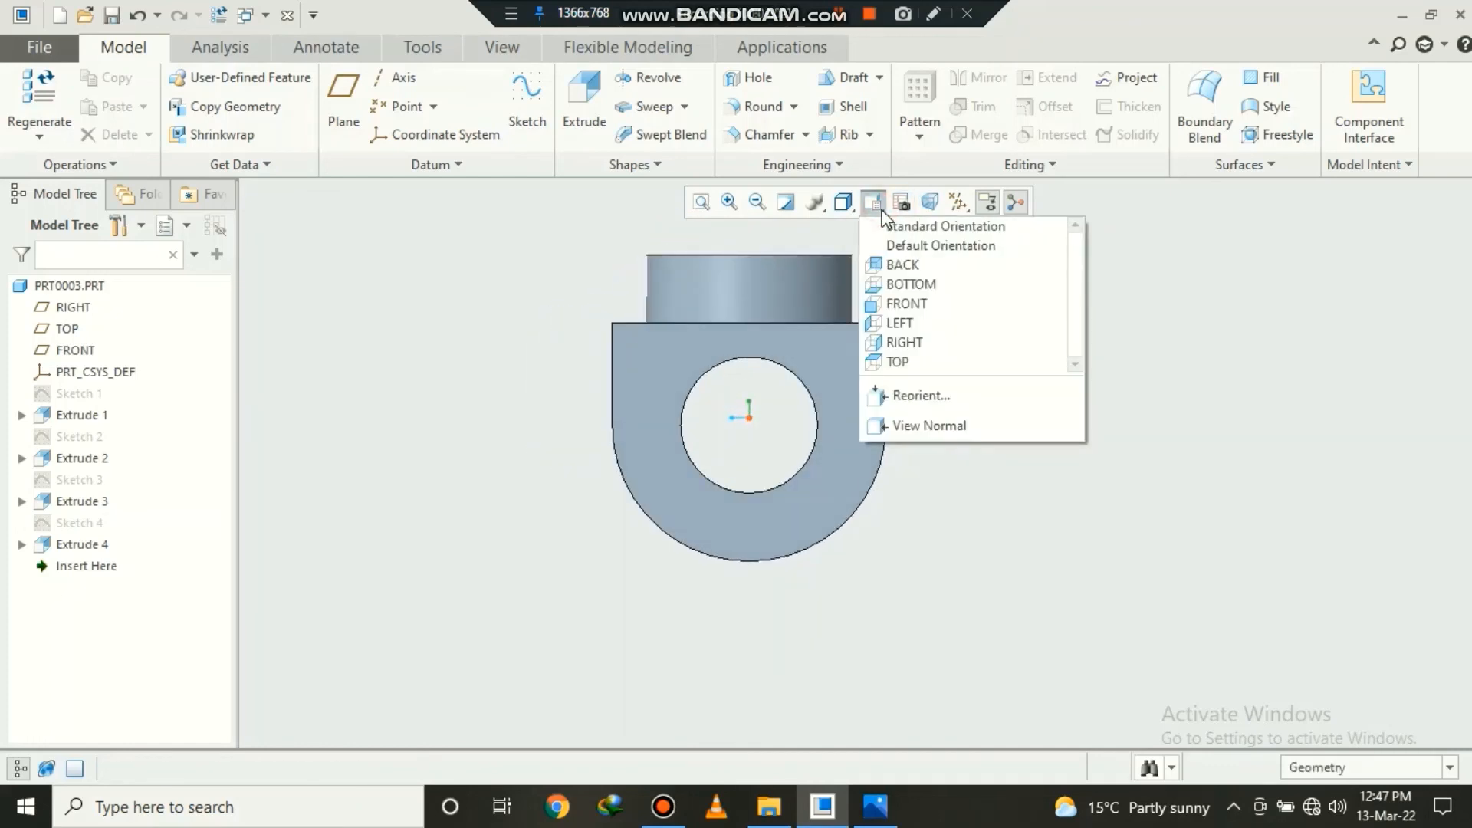
click(919, 394)
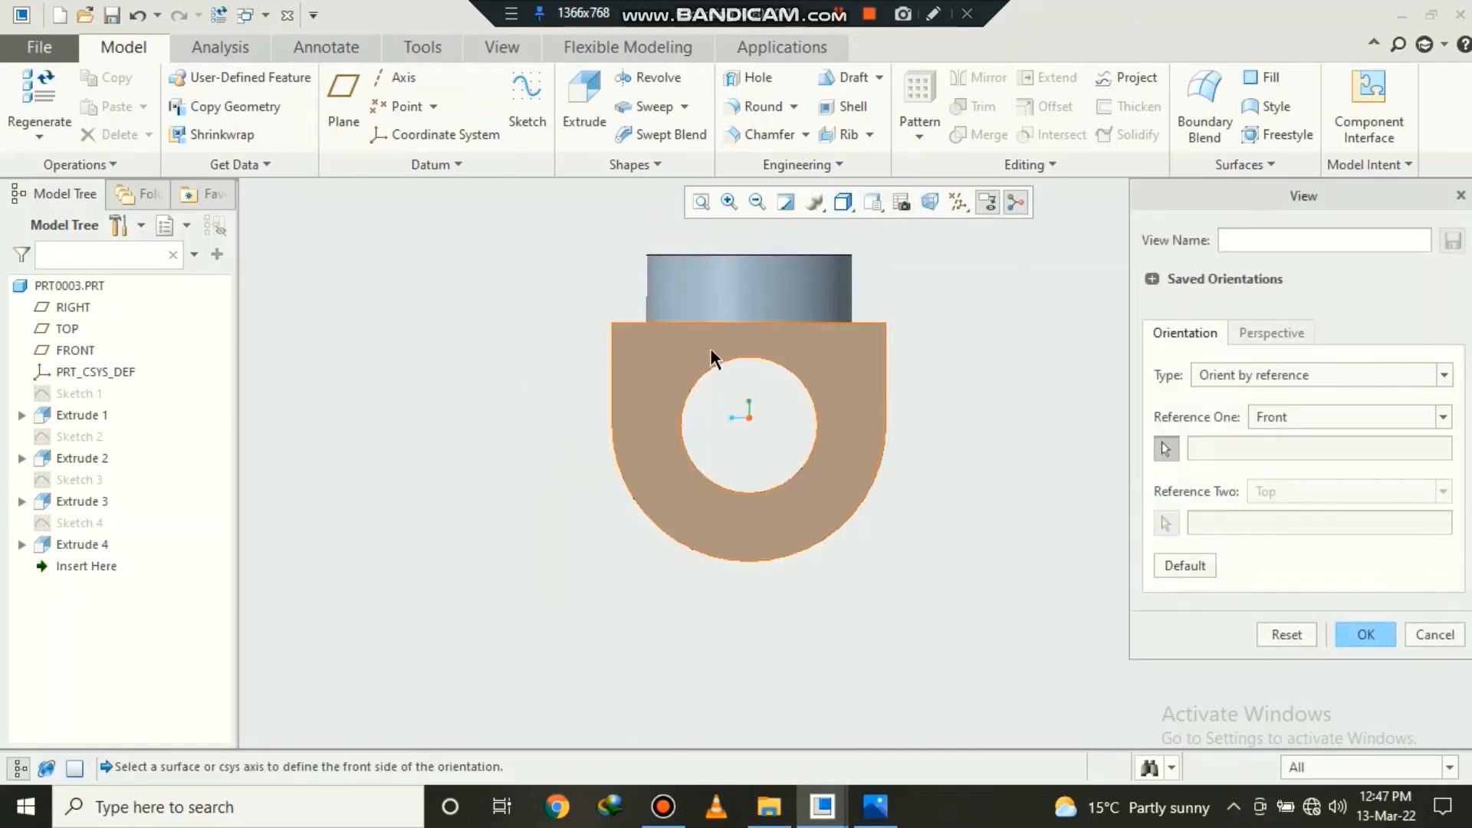
click(703, 349)
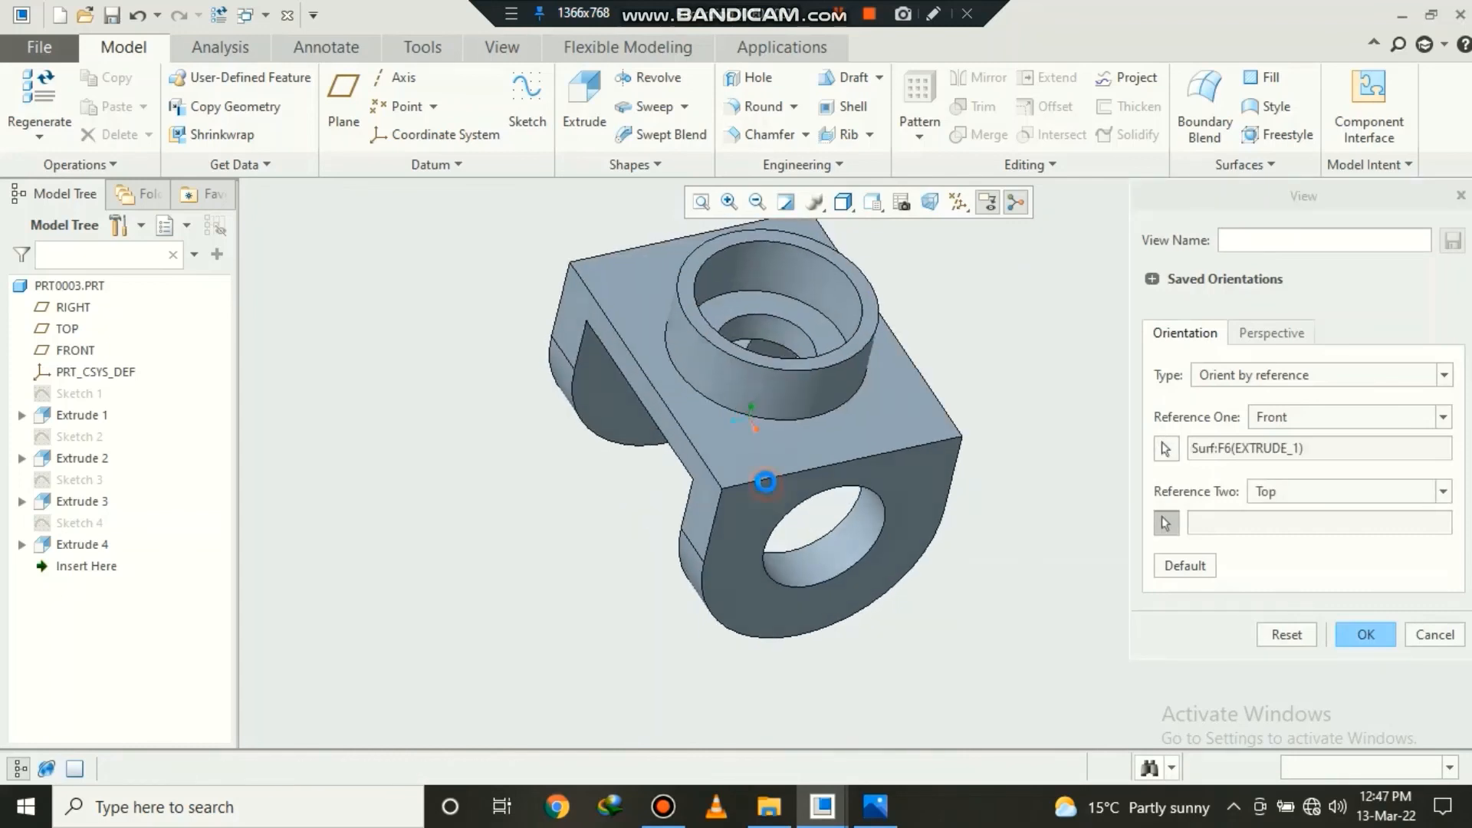
click(764, 474)
click(874, 203)
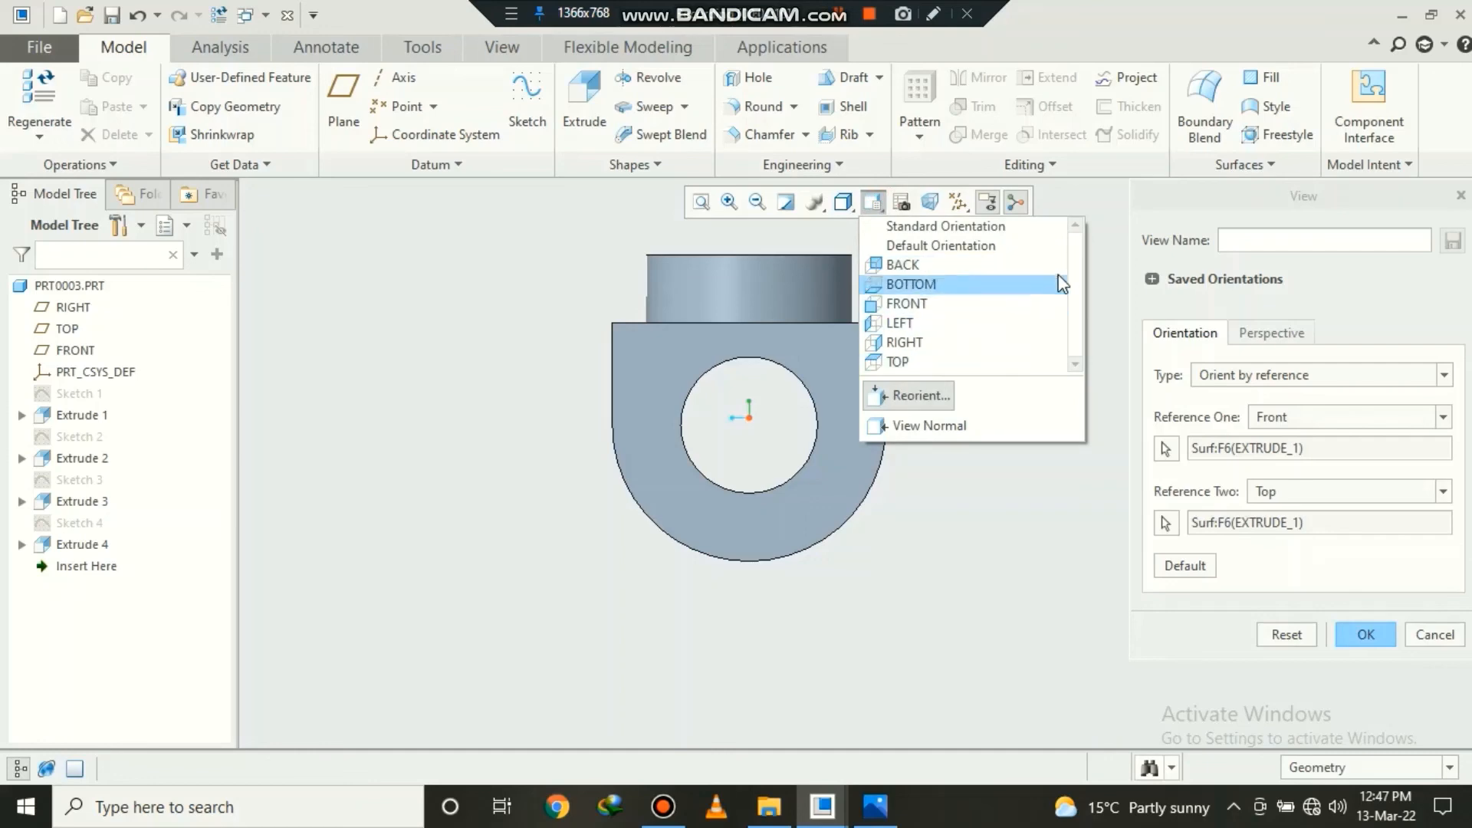
click(1010, 244)
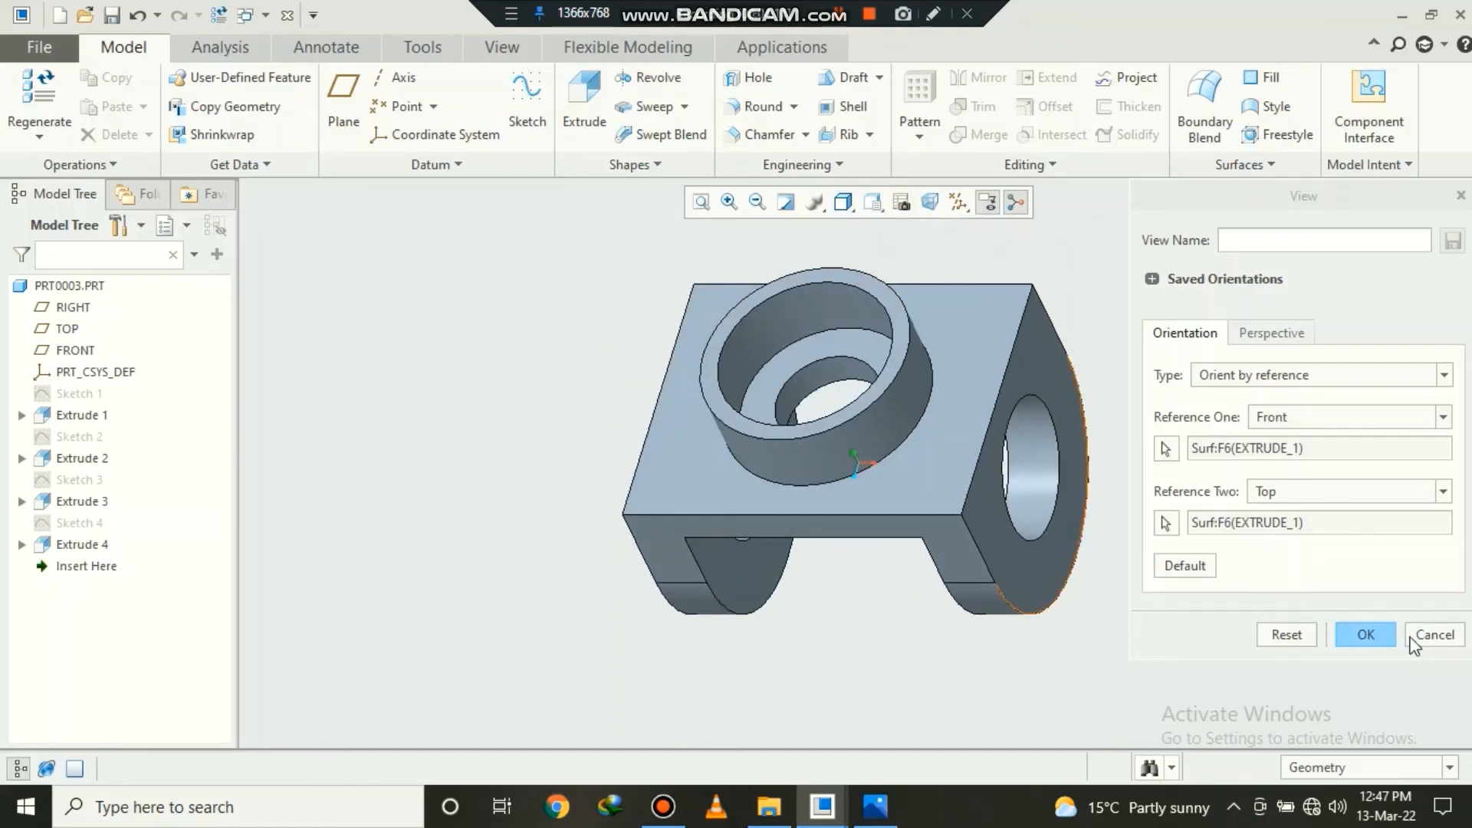
click(1416, 643)
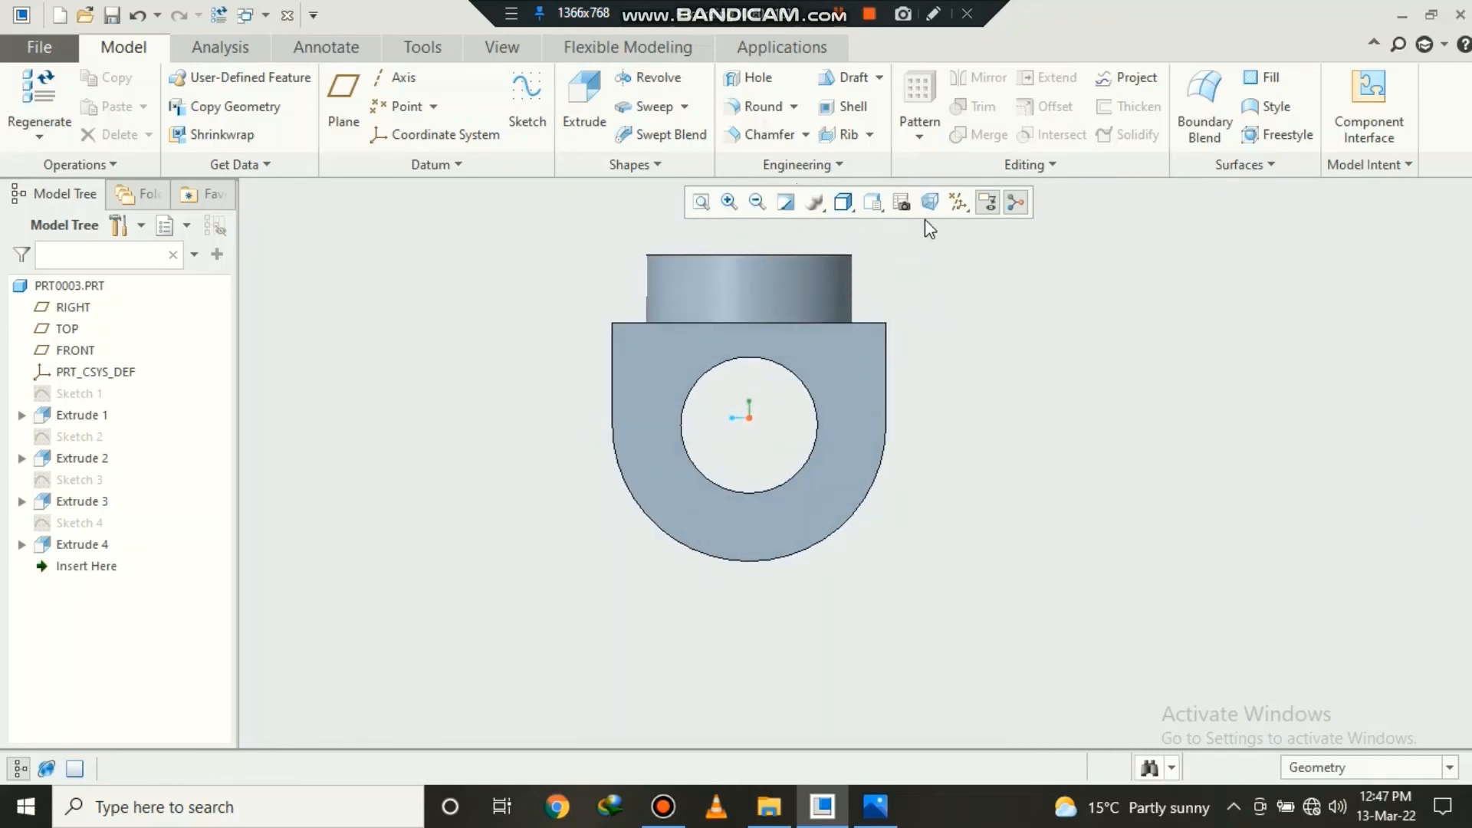
- Return the model to its default orientation and compare it with the reference drawing
click(886, 204)
click(913, 243)
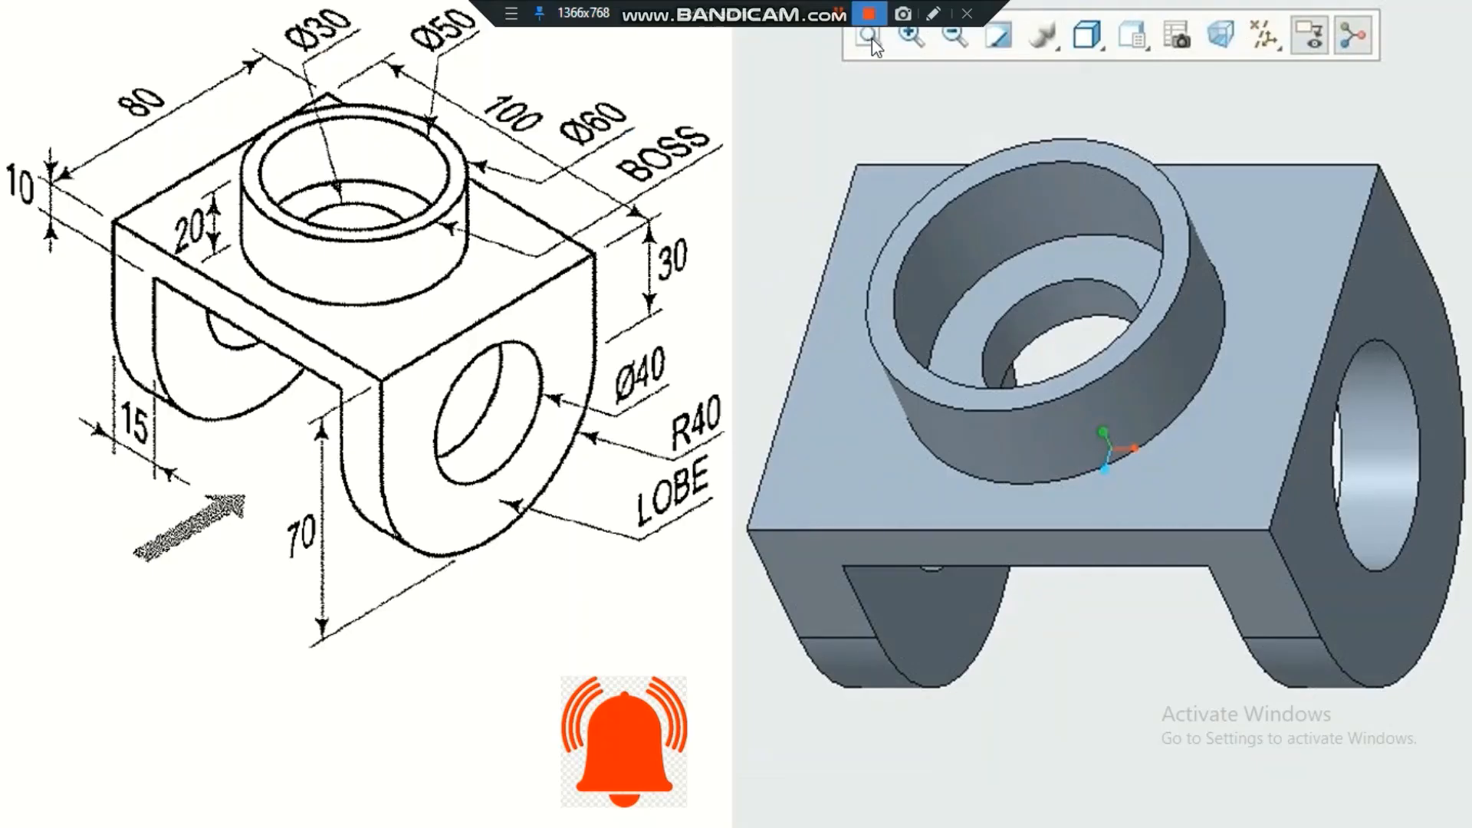
click(888, 110)
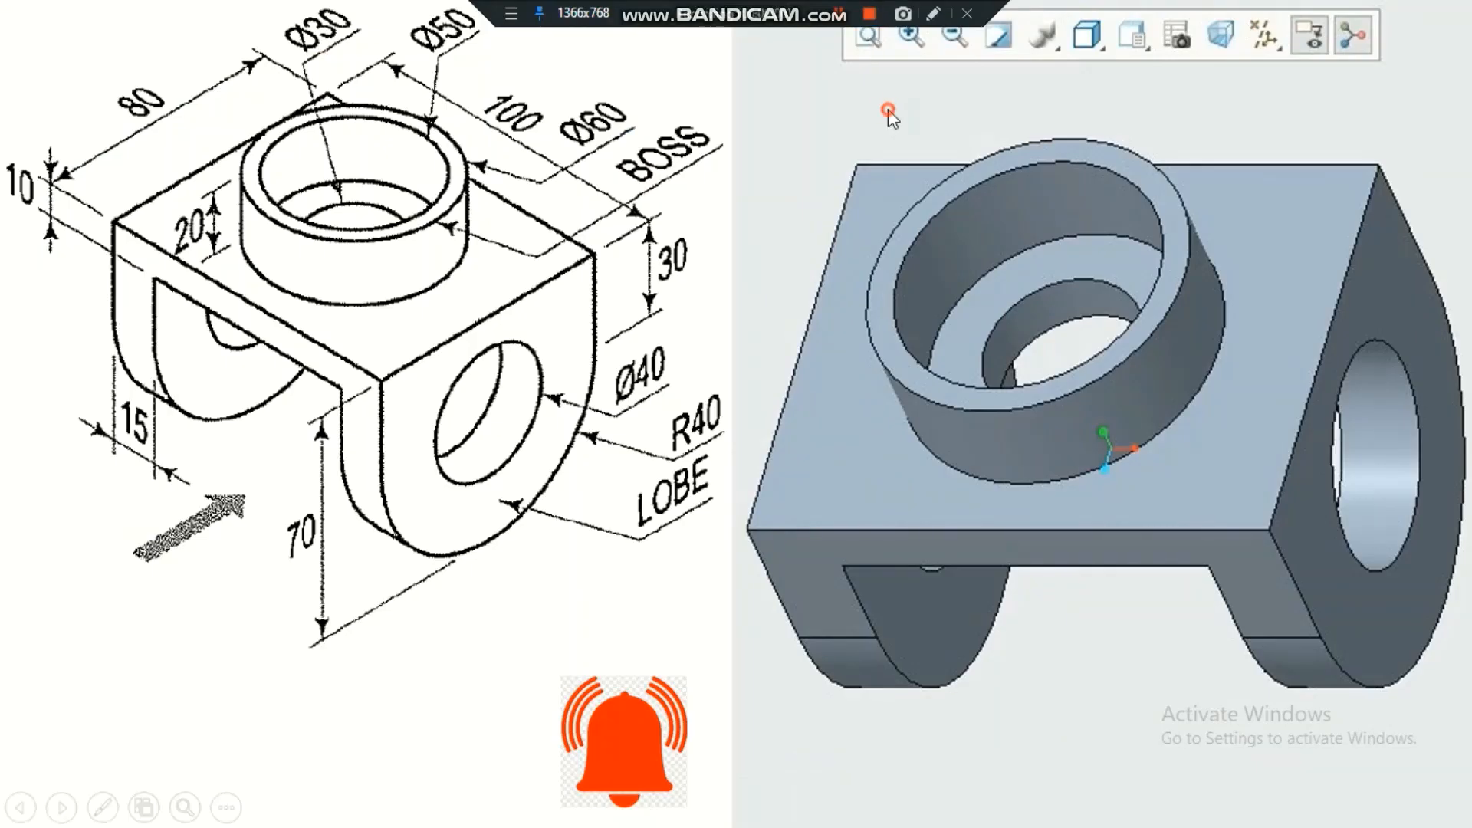